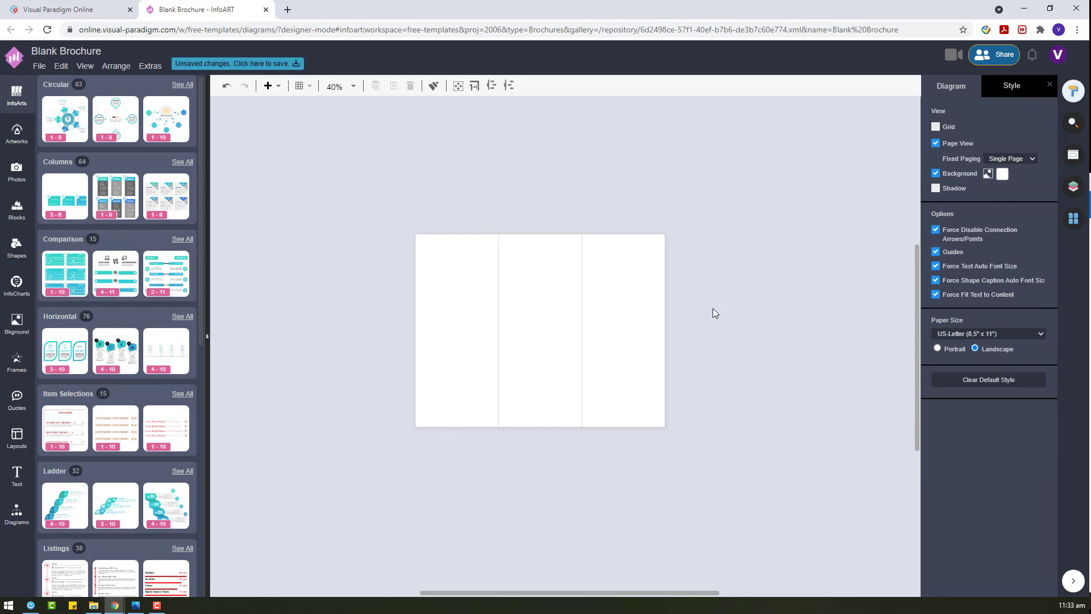
# Place a teardrop-shaped photo frame beside the lower left of the page and flip it horizontally
pyautogui.click(19, 279)
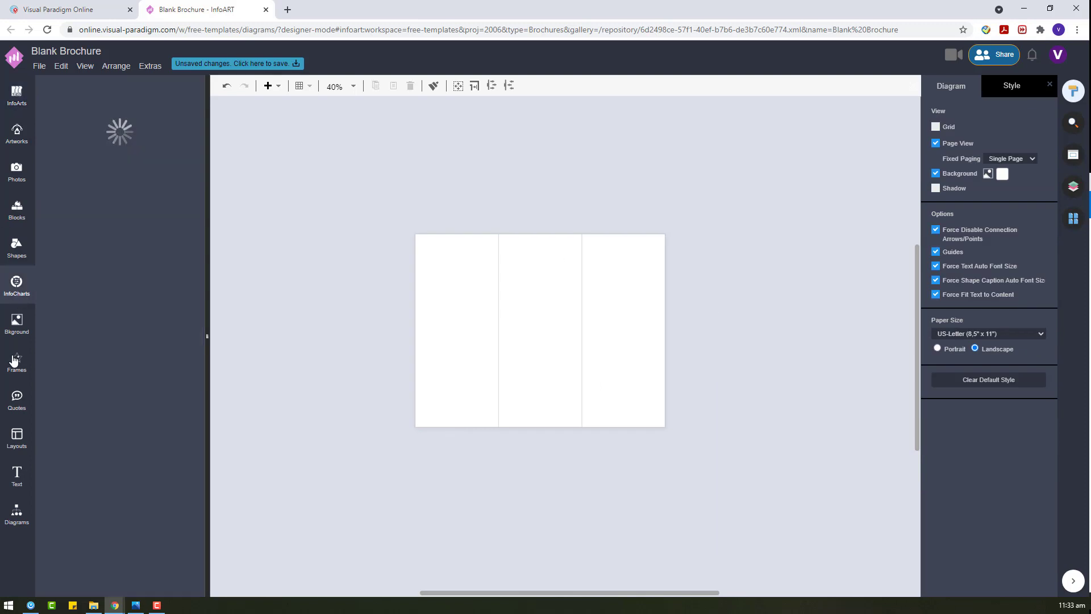
pyautogui.click(16, 362)
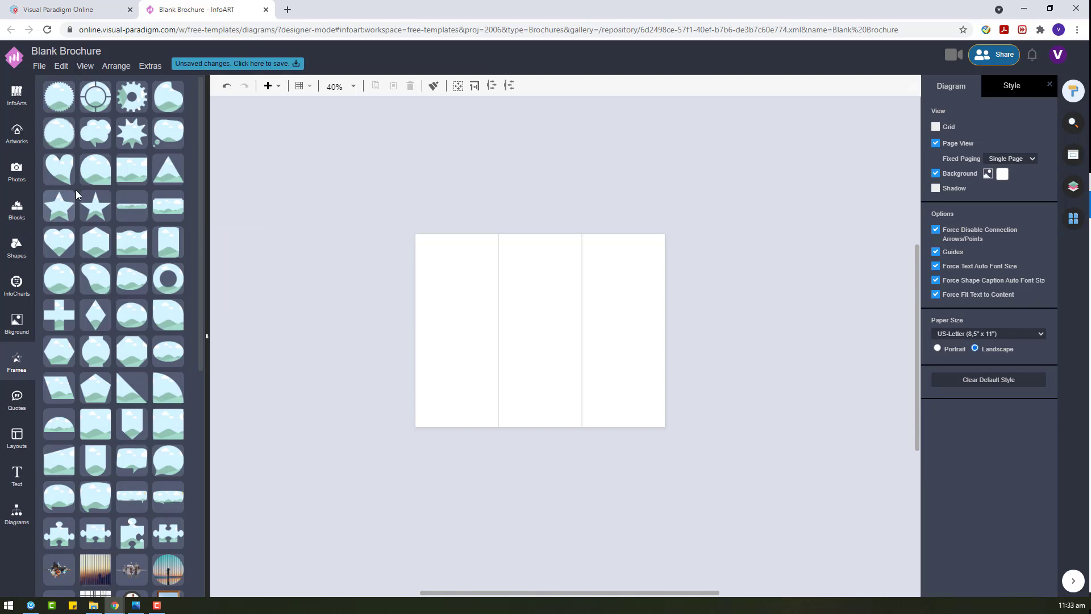
pyautogui.moveTo(94, 170); pyautogui.dragTo(301, 374)
pyautogui.click(1035, 86)
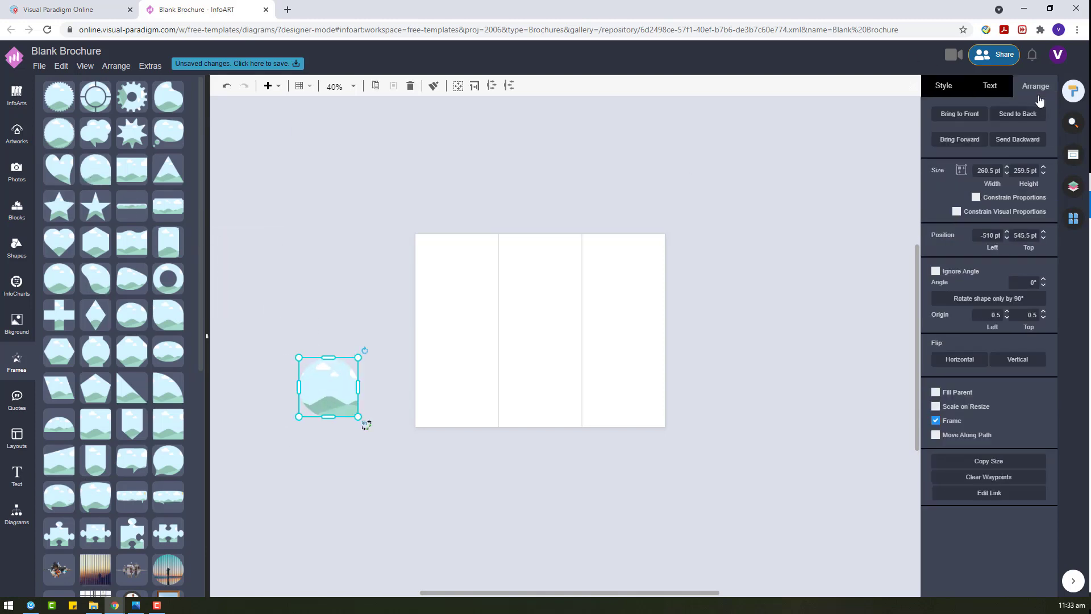
pyautogui.click(943, 362)
# Duplicate the frame, place the copy right of the page enlarged to about 377 × 375 pt, and flip its square corner to the upper right
pyautogui.hotkey('ctrl', 'c')
pyautogui.hotkey('ctrl', 'v')
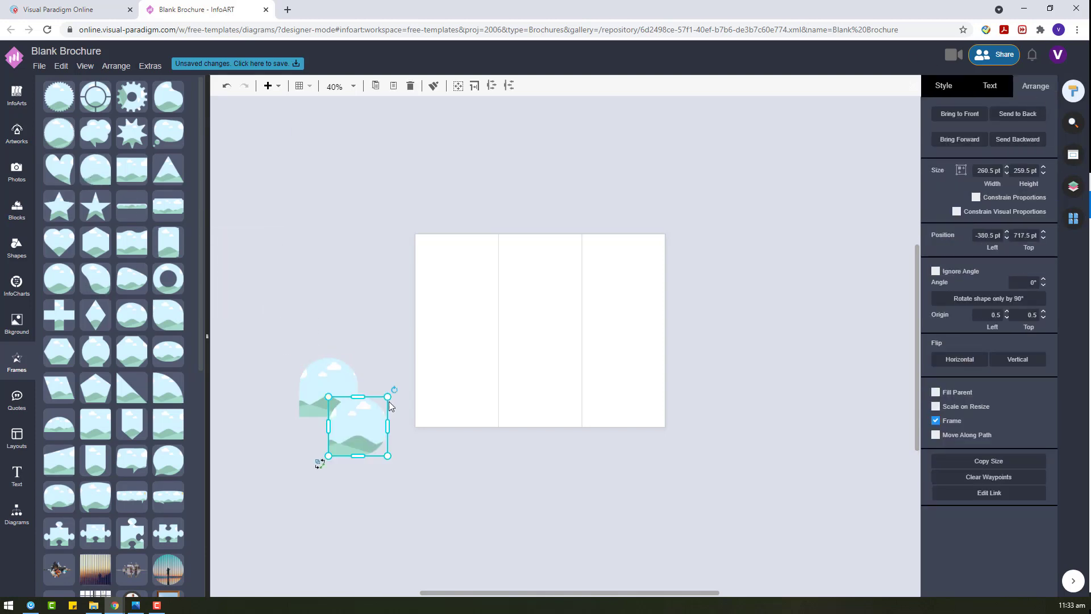
pyautogui.moveTo(388, 396); pyautogui.dragTo(781, 329)
pyautogui.click(1020, 359)
# Search the photo library for "backpack"
pyautogui.click(14, 170)
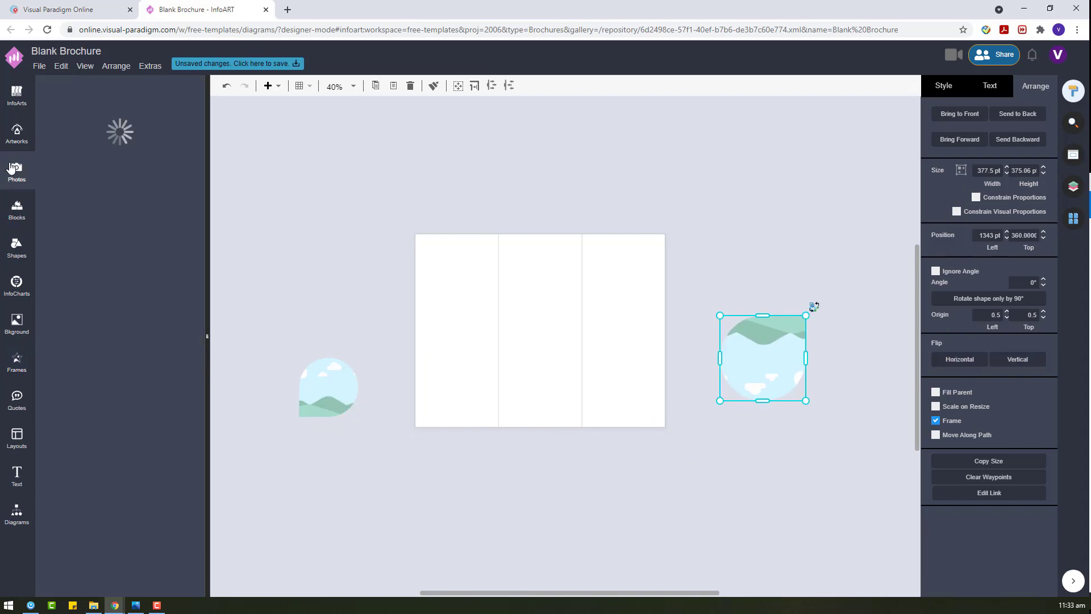
pyautogui.click(77, 85)
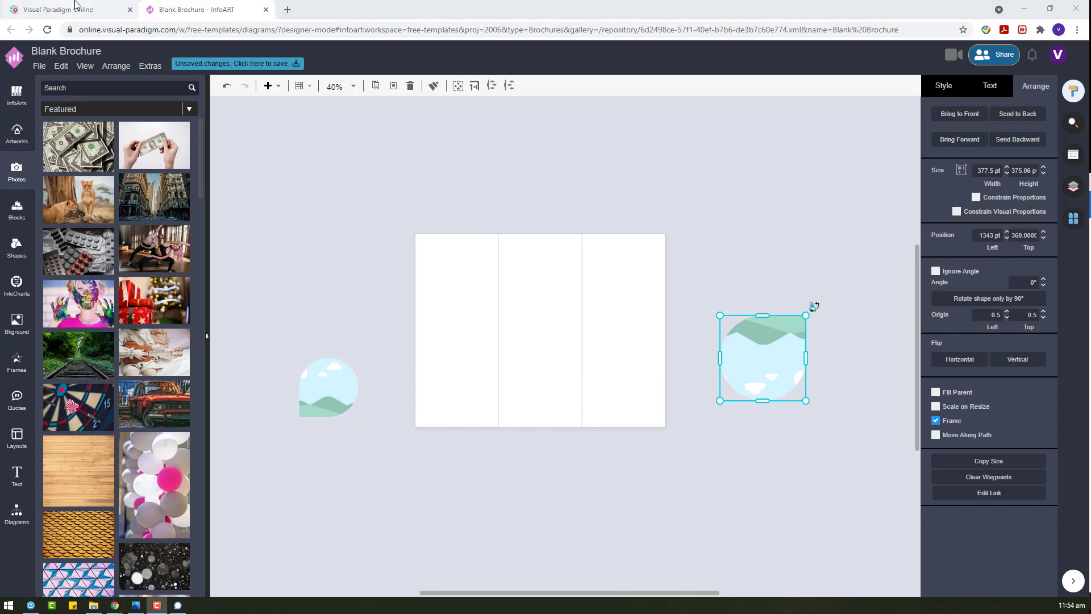
pyautogui.click(109, 85)
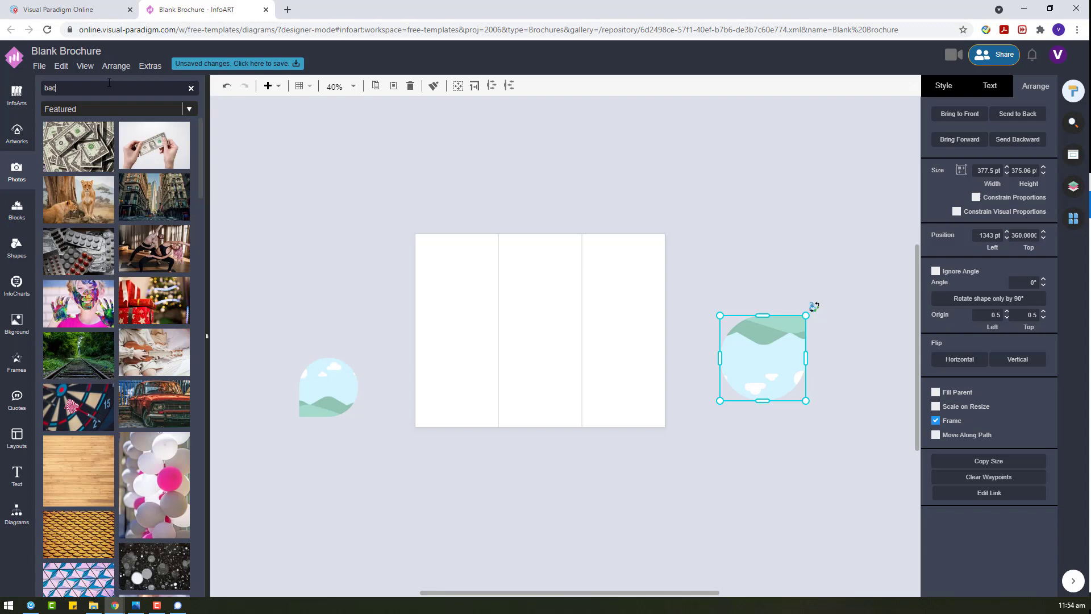
pyautogui.write('backpack')
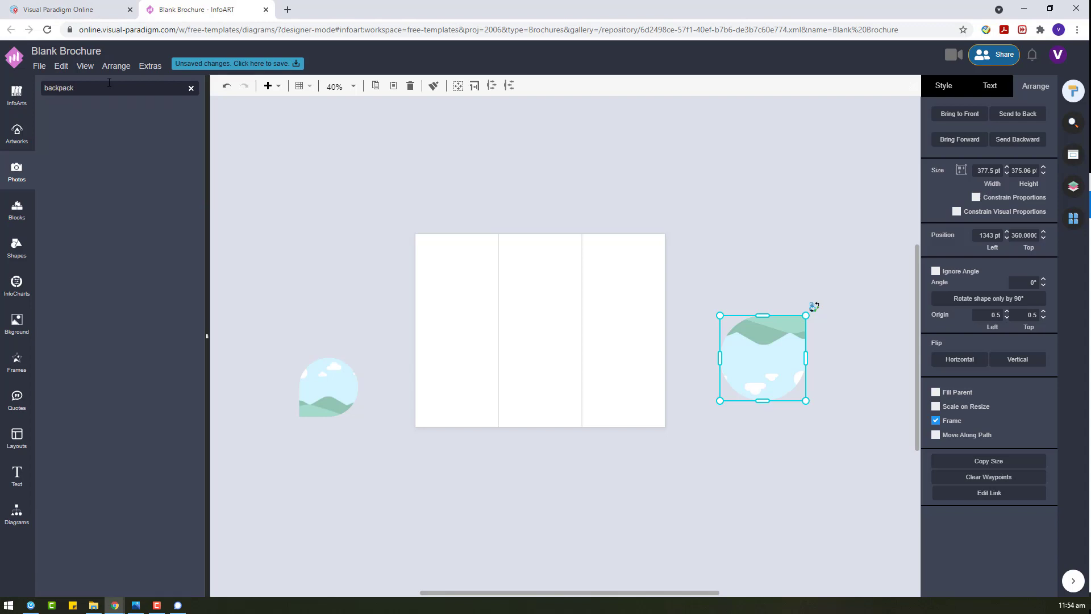
# Place photos of a navy backpack, a hooded hiker and a man with a yellow backpack above the page, and delete the navy backpack one
pyautogui.scroll(3, 197, 190)
pyautogui.moveTo(154, 212); pyautogui.dragTo(521, 265)
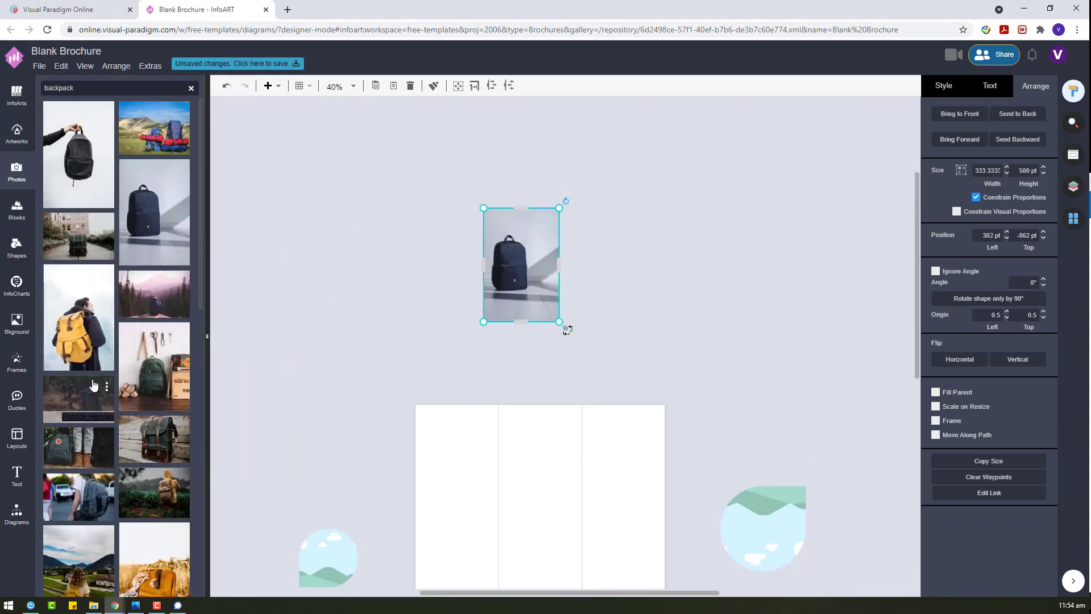
pyautogui.scroll(-3, 114, 375)
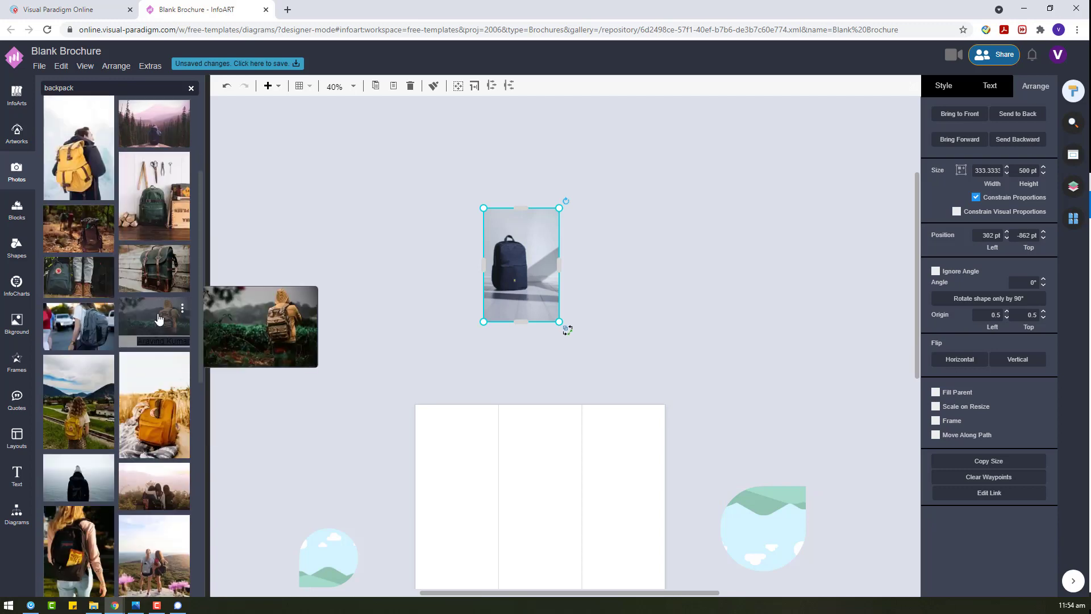
pyautogui.moveTo(152, 338); pyautogui.dragTo(704, 238)
pyautogui.moveTo(80, 147); pyautogui.dragTo(375, 251)
pyautogui.click(556, 318)
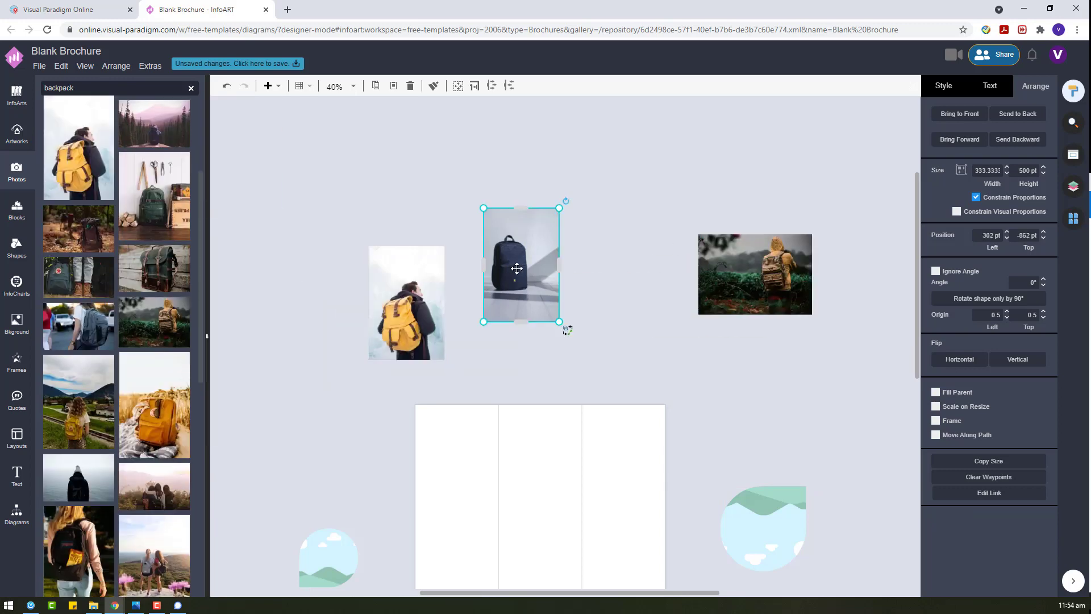
pyautogui.press('Delete')
pyautogui.moveTo(57, 398)
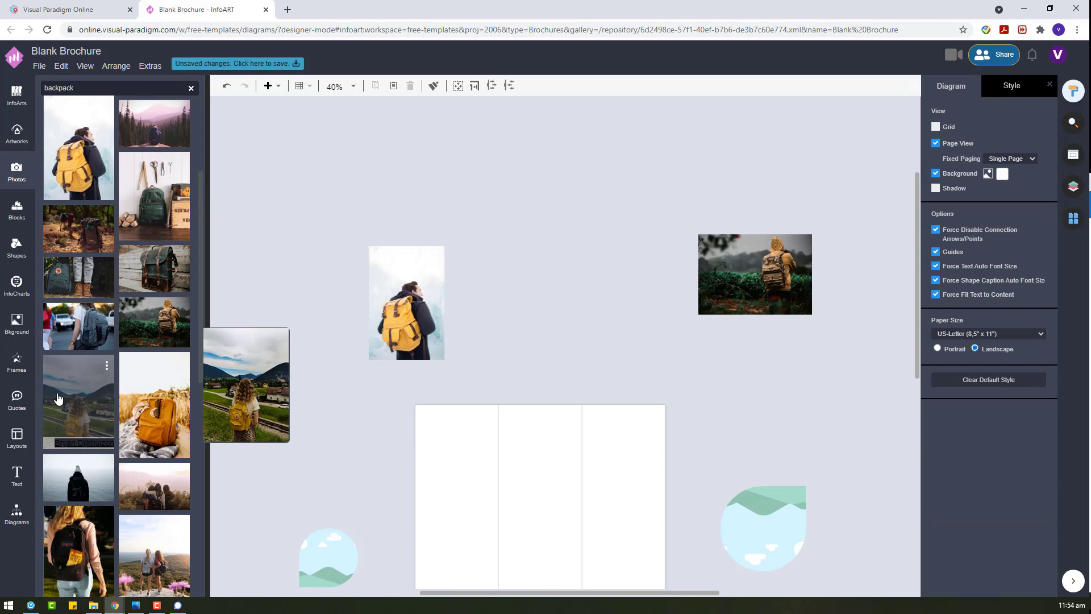
pyautogui.moveTo(58, 397); pyautogui.dragTo(516, 202)
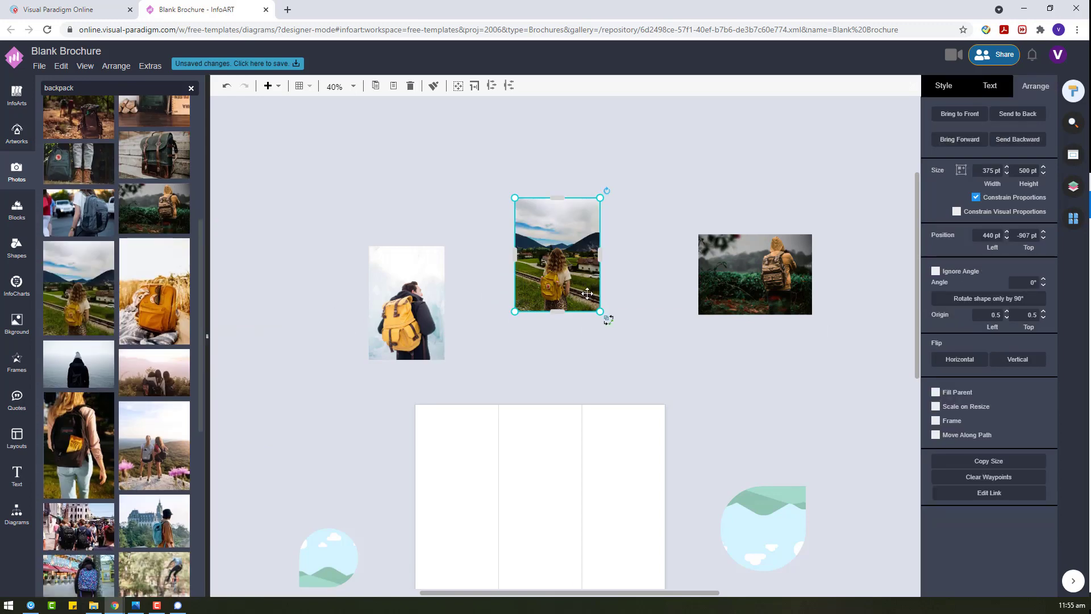
pyautogui.press('Delete')
# Place the photo of a woman in a fur-hooded coat by a lake beside the yellow backpack photo
pyautogui.scroll(-10, 152, 407)
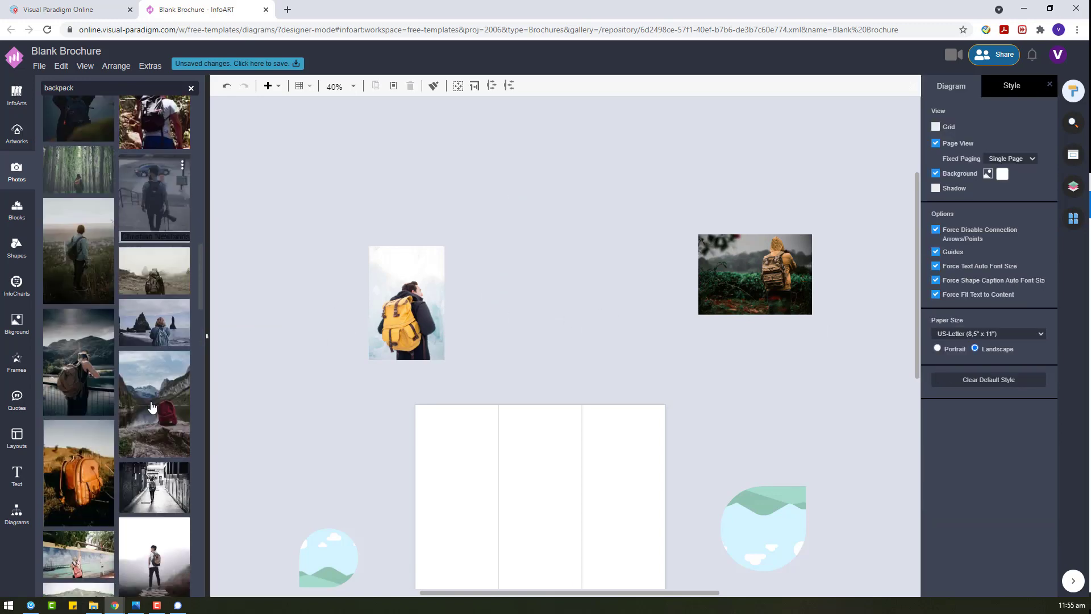
pyautogui.scroll(-5, 152, 407)
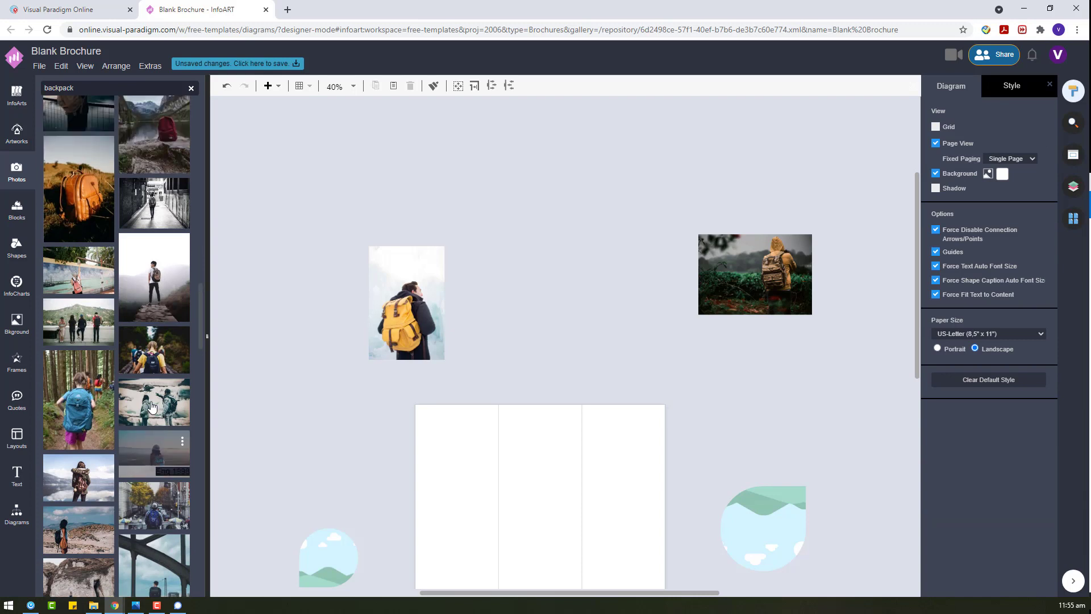
pyautogui.moveTo(79, 419); pyautogui.dragTo(510, 282)
# Replace the hooded hiker photo above the page with the photo of a backpacker on sandy, rocky terrain
pyautogui.moveTo(634, 164); pyautogui.dragTo(913, 395)
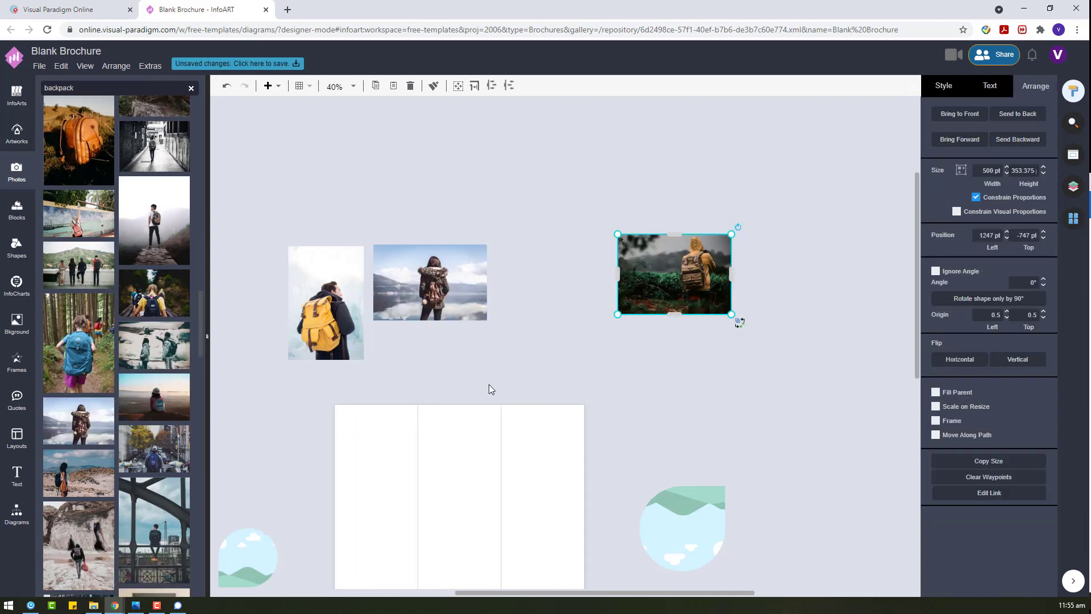
pyautogui.press('Delete')
pyautogui.moveTo(75, 470)
pyautogui.moveTo(75, 470); pyautogui.dragTo(726, 306)
pyautogui.scroll(-10, 130, 501)
pyautogui.scroll(-4, 130, 497)
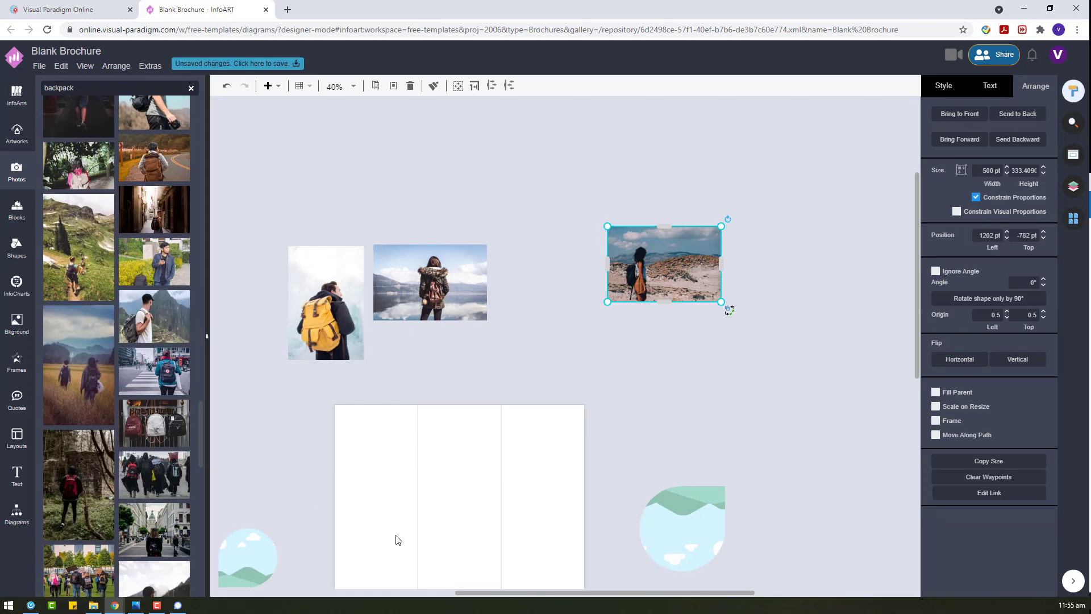
pyautogui.scroll(-1, 397, 538)
pyautogui.moveTo(562, 592); pyautogui.dragTo(490, 592)
pyautogui.moveTo(150, 493)
pyautogui.scroll(-2, 151, 498)
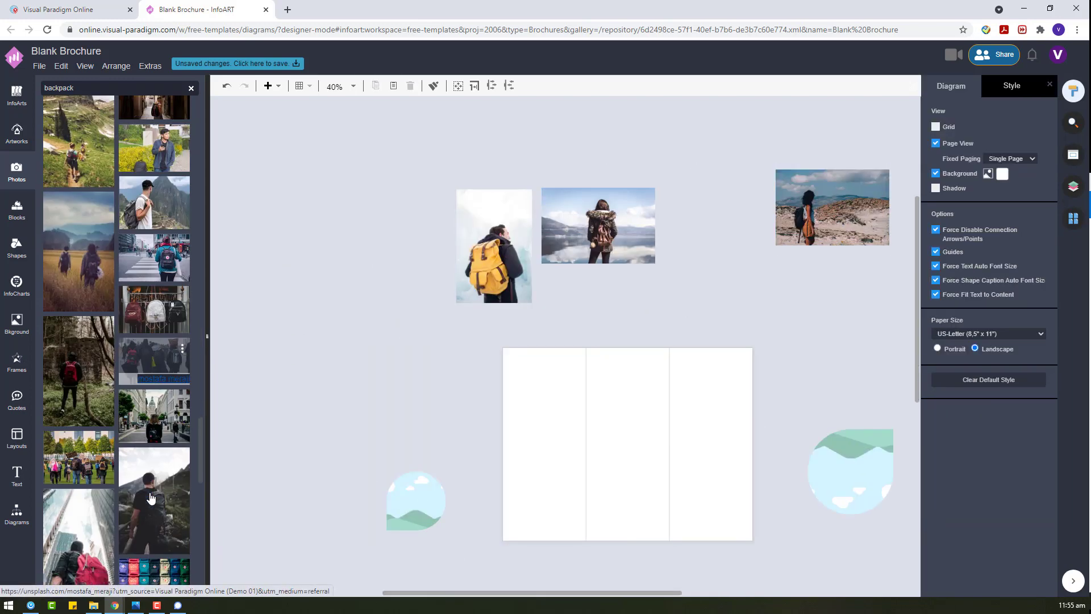
pyautogui.moveTo(79, 457); pyautogui.dragTo(360, 363)
pyautogui.moveTo(469, 358); pyautogui.dragTo(663, 288)
pyautogui.press('Delete')
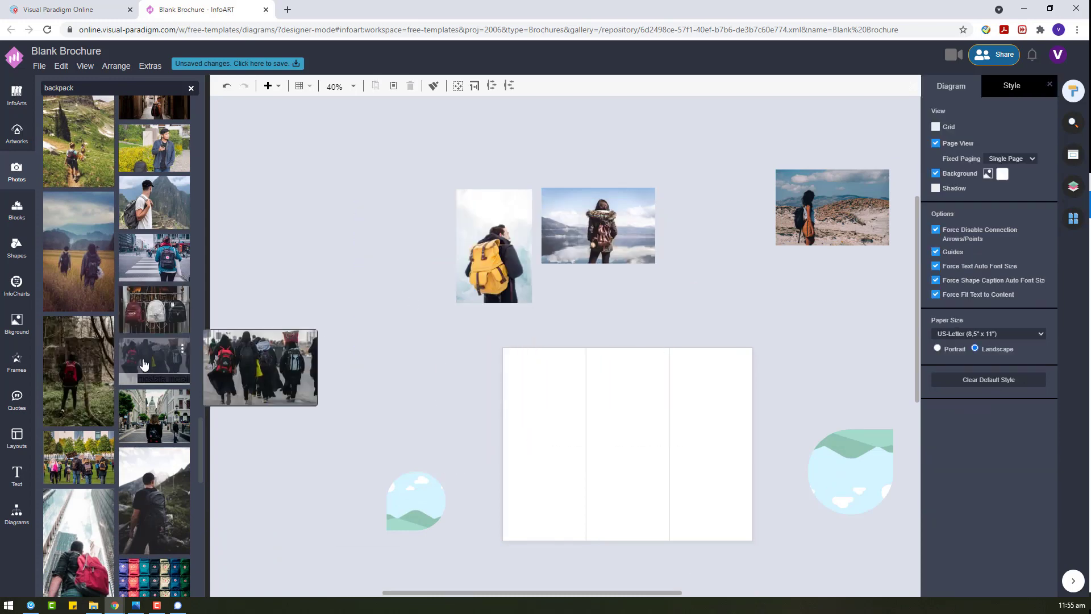
# Place the photo of colourful backpacks arranged in rows beside the left edge of the page
pyautogui.scroll(-5, 131, 341)
pyautogui.moveTo(150, 232)
pyautogui.scroll(-8, 149, 232)
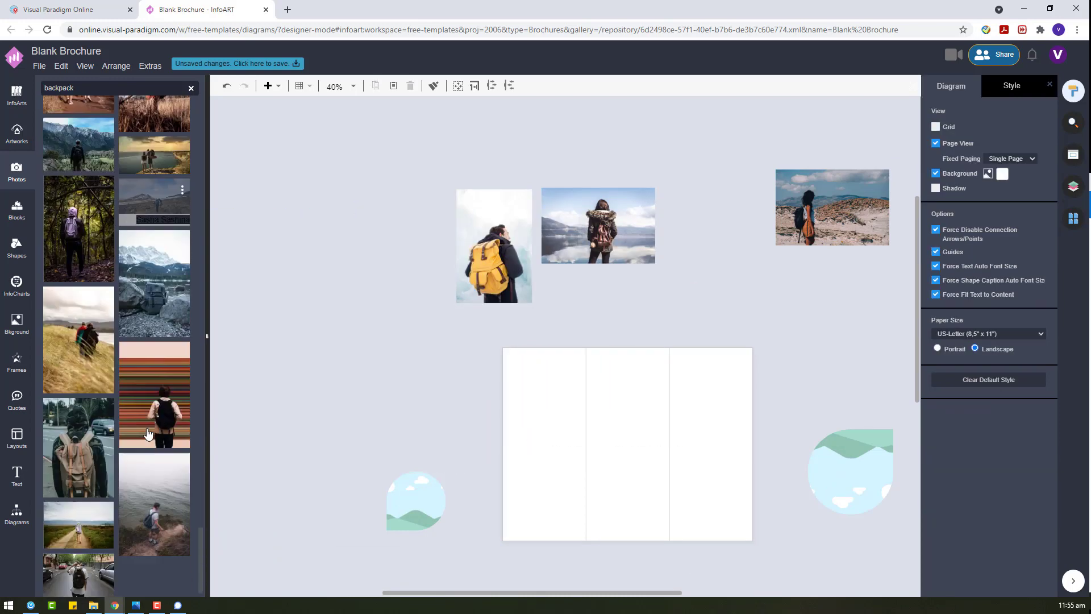
pyautogui.scroll(10, 163, 363)
pyautogui.moveTo(153, 340); pyautogui.dragTo(397, 361)
pyautogui.scroll(-10, 122, 352)
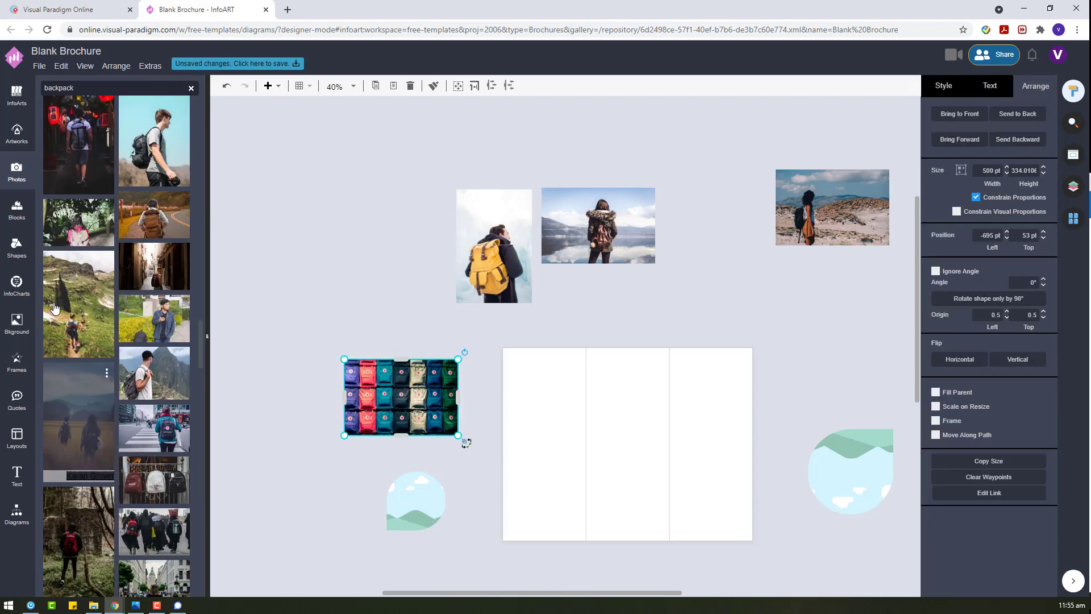
pyautogui.scroll(2, 139, 392)
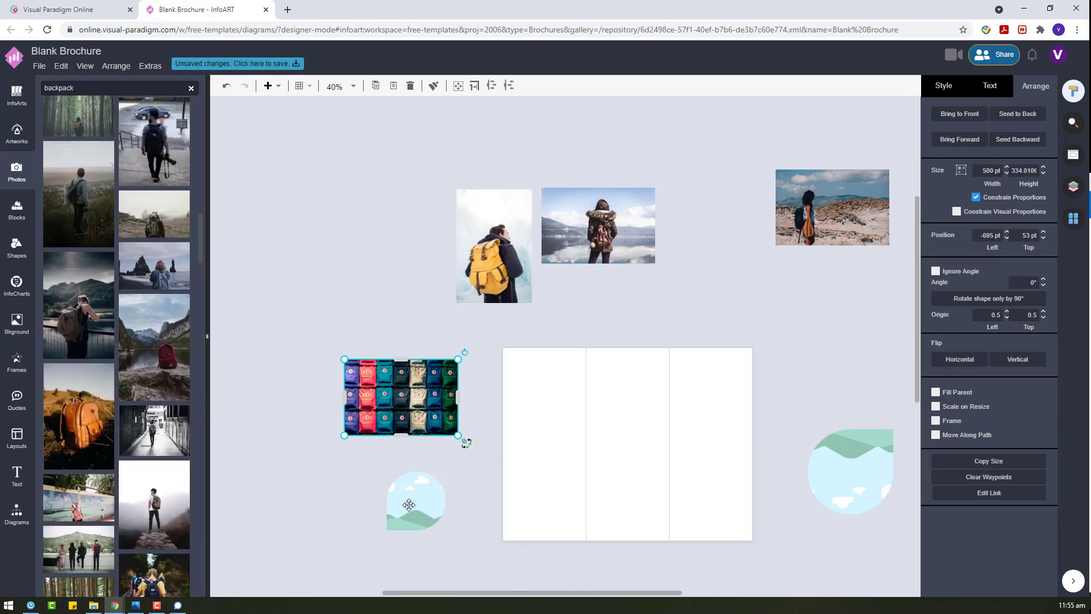
# Move the small teardrop frame over the yellow backpack photo and bring both frames in front of the photos
pyautogui.moveTo(409, 505); pyautogui.dragTo(494, 254)
pyautogui.keyDown('shift'); pyautogui.click(836, 468); pyautogui.keyUp('shift')
pyautogui.rightClick(836, 469)
pyautogui.moveTo(858, 546)
pyautogui.click(761, 526)
# Crop the yellow backpack photo to the small frame and move it to the page's lower-left corner
pyautogui.click(442, 341)
pyautogui.moveTo(558, 327); pyautogui.dragTo(419, 145)
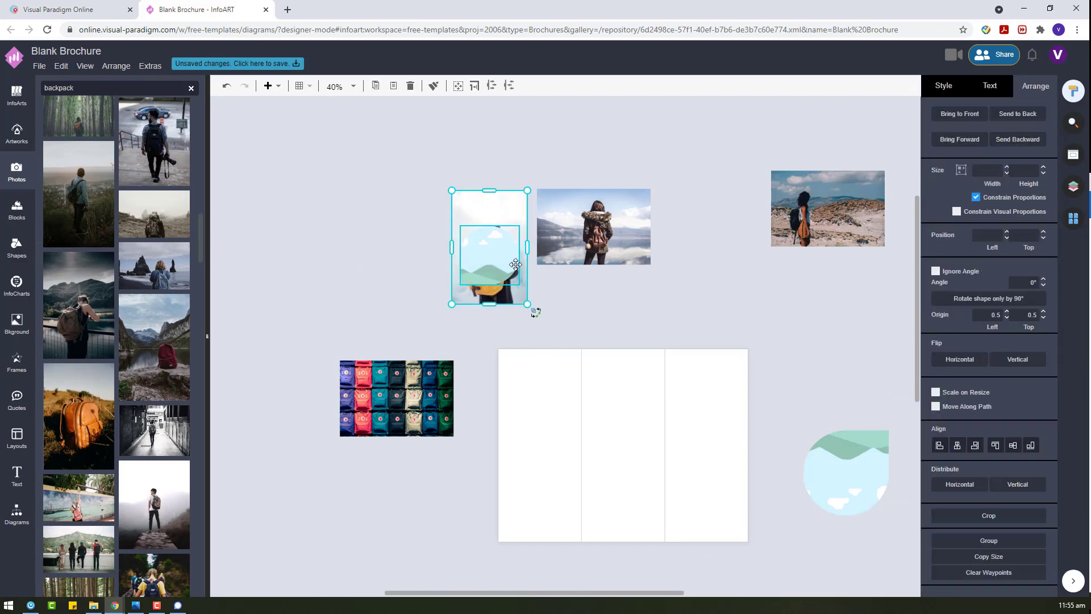
pyautogui.rightClick(476, 263)
pyautogui.click(542, 389)
pyautogui.moveTo(494, 259); pyautogui.dragTo(527, 514)
pyautogui.click(465, 482)
# Position the large frame over the lake photo, resize it to about 338 × 336 pt, and crop the photo to it
pyautogui.click(872, 480)
pyautogui.moveTo(889, 430); pyautogui.dragTo(636, 192)
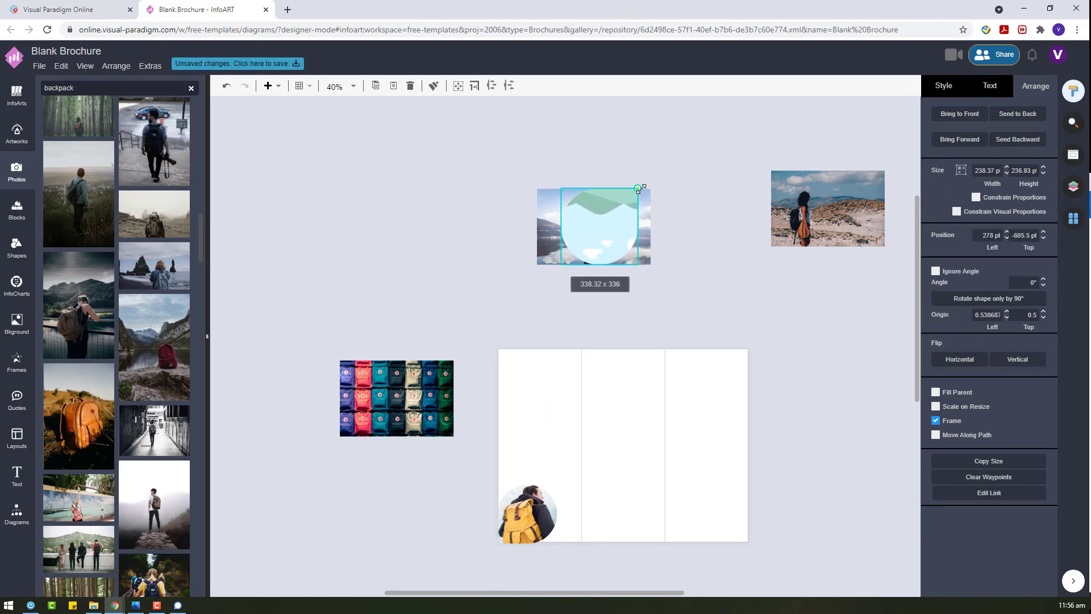
pyautogui.click(475, 307)
# Remove the crop from the lake photo and nudge the photo slightly to the right behind the frame
pyautogui.rightClick(605, 230)
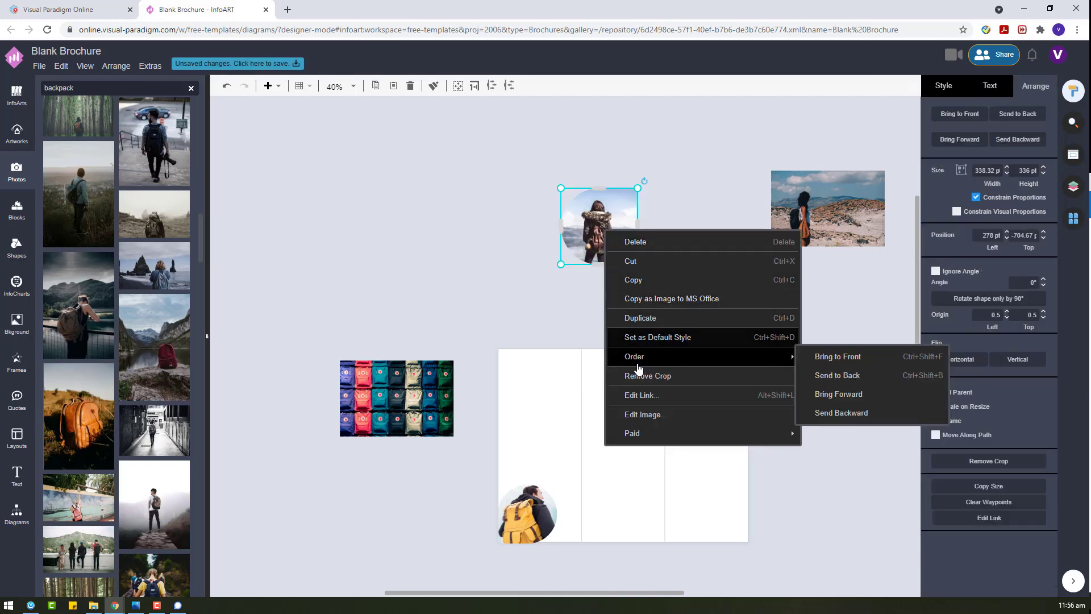
pyautogui.click(637, 373)
pyautogui.click(720, 268)
pyautogui.click(648, 247)
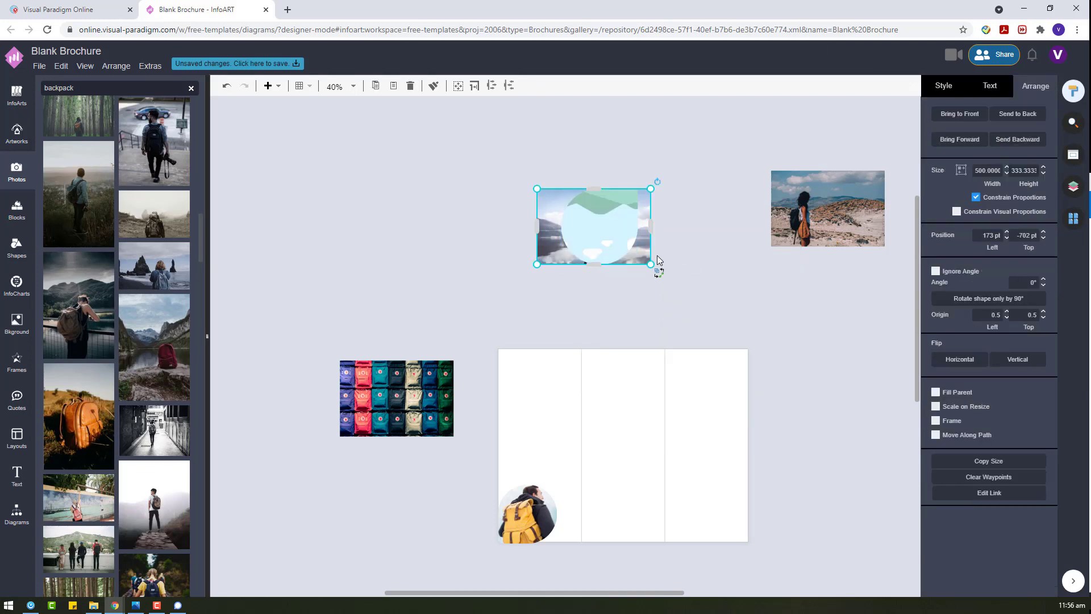
pyautogui.press('Right')
pyautogui.press('Right')
pyautogui.press('Right')
pyautogui.press('Right')
pyautogui.press('Right')
pyautogui.press('Right')
pyautogui.press('Right')
pyautogui.press('Right')
pyautogui.press('Right')
pyautogui.press('Right')
# Crop the repositioned lake photo to the teardrop frame again
pyautogui.moveTo(464, 146); pyautogui.dragTo(702, 335)
pyautogui.rightClick(597, 205)
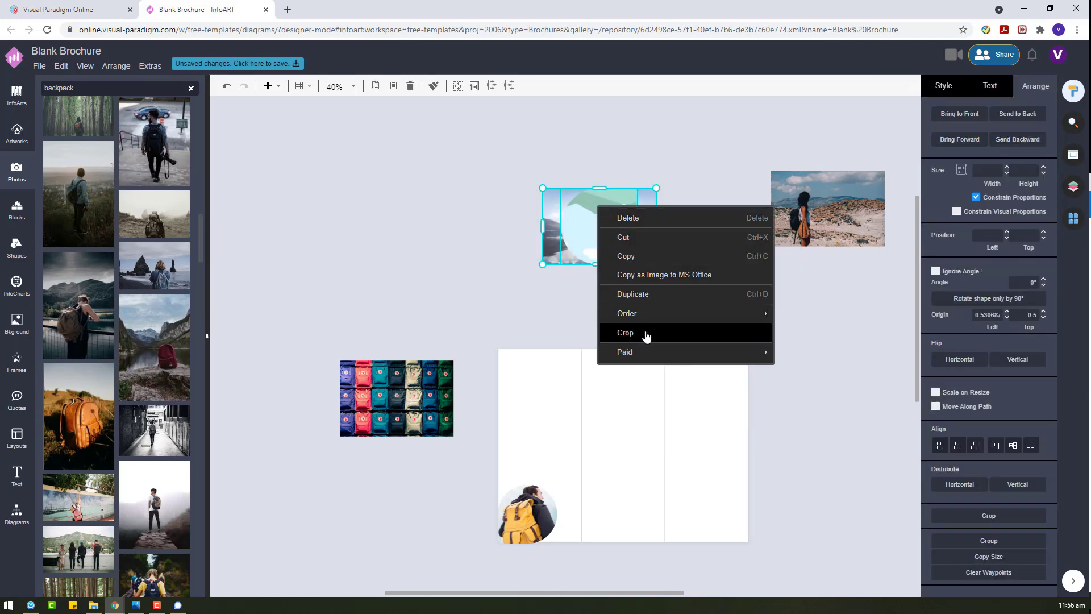
pyautogui.click(646, 336)
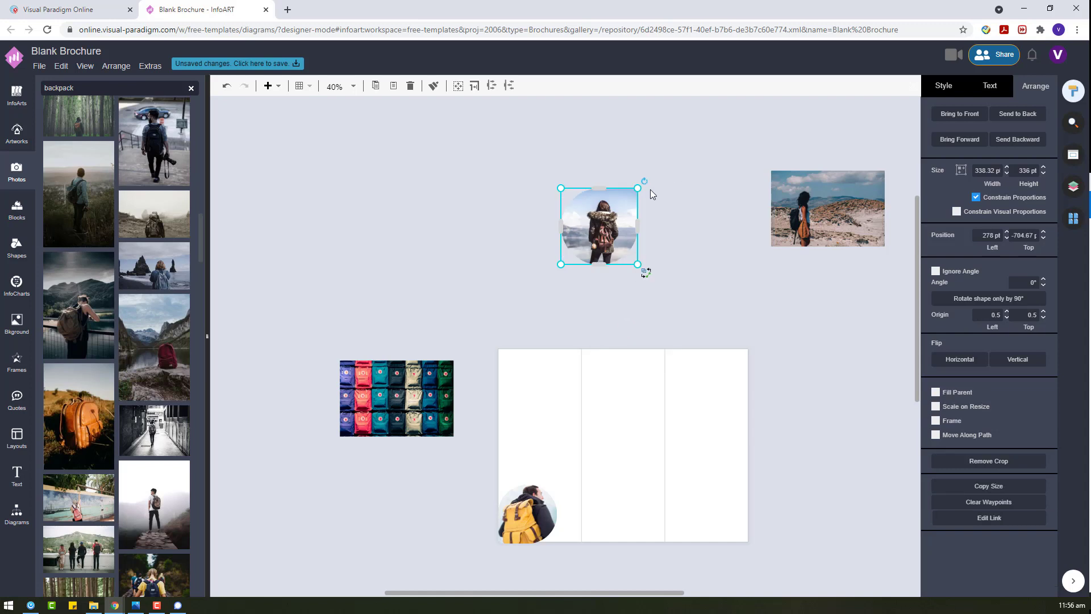
# Delete the colourful backpacks and sandy terrain photos, and move the cropped lake photo to the page's upper-right corner
pyautogui.click(399, 364)
pyautogui.press('Delete')
pyautogui.click(846, 221)
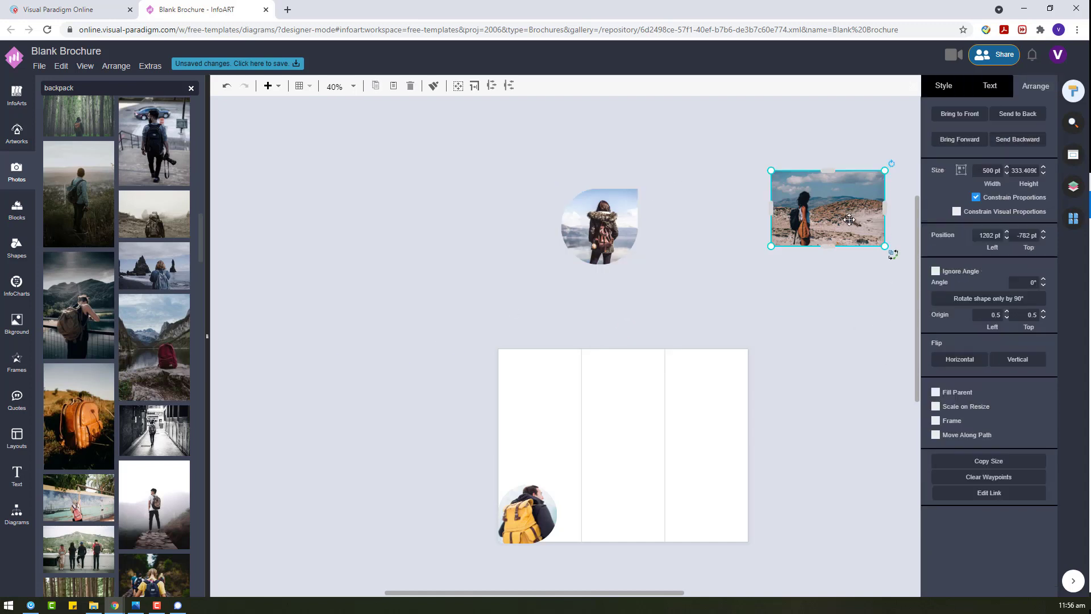
pyautogui.press('Delete')
pyautogui.moveTo(586, 214); pyautogui.dragTo(696, 374)
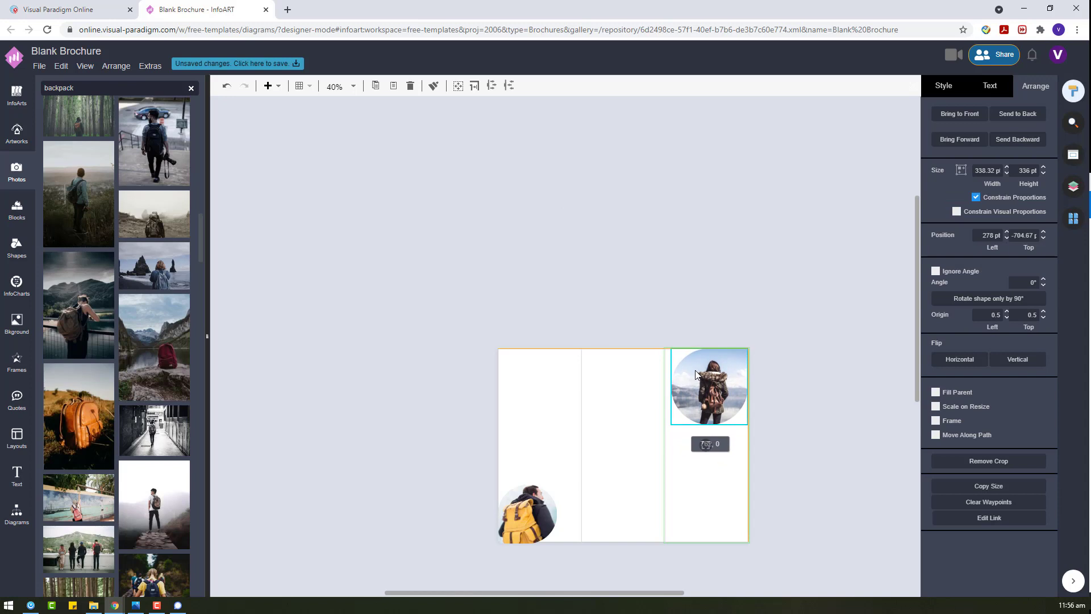
pyautogui.click(857, 409)
# Browse the Basic Shapes, flowchart and General diagram shape collections for a decorative shape
pyautogui.click(16, 247)
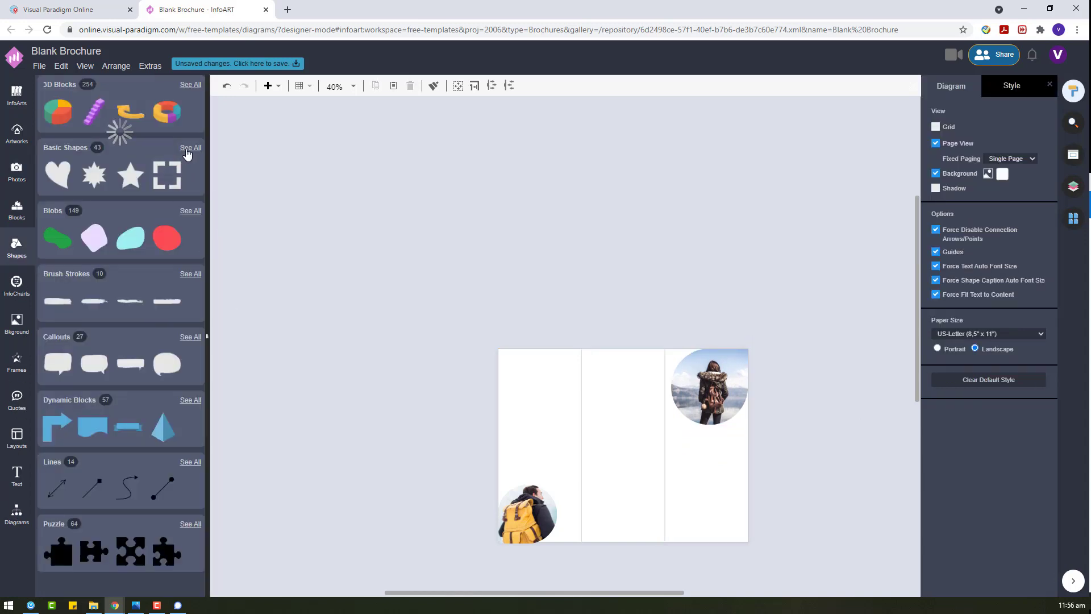
pyautogui.click(187, 152)
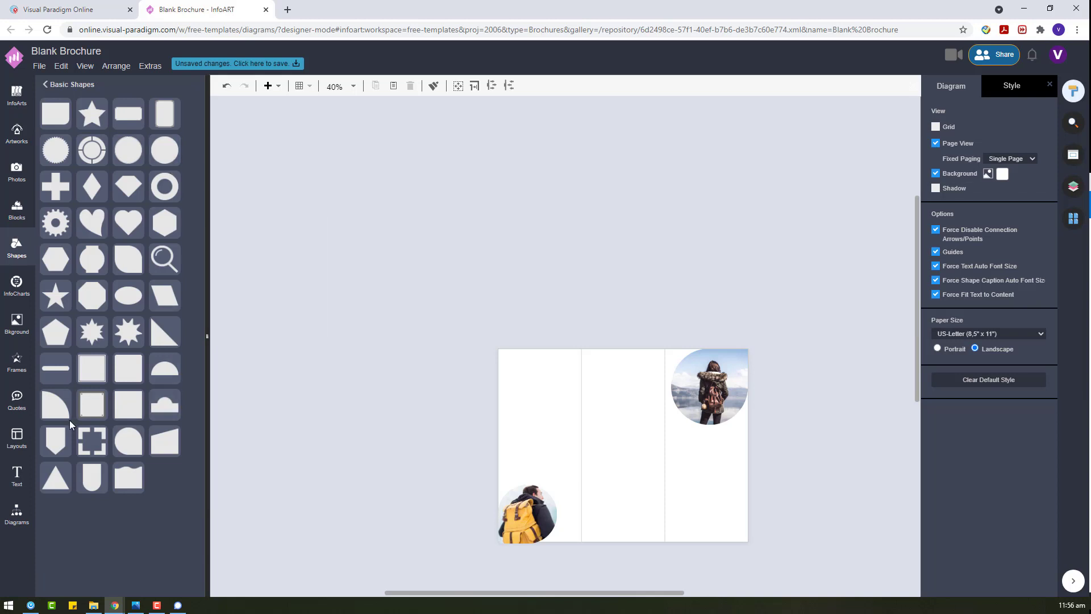
pyautogui.click(17, 513)
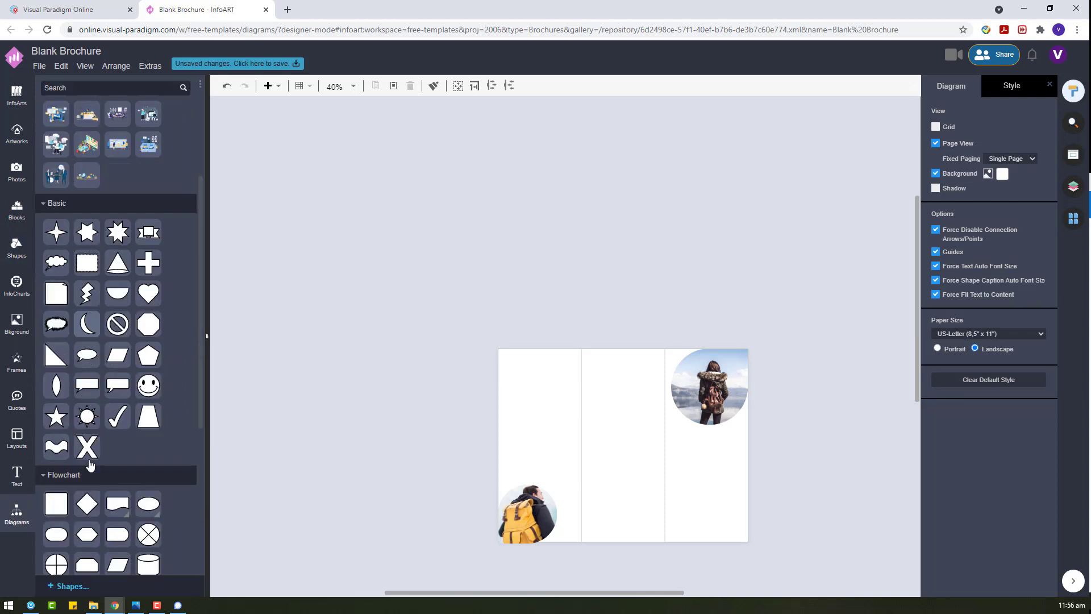
pyautogui.scroll(-1, 89, 464)
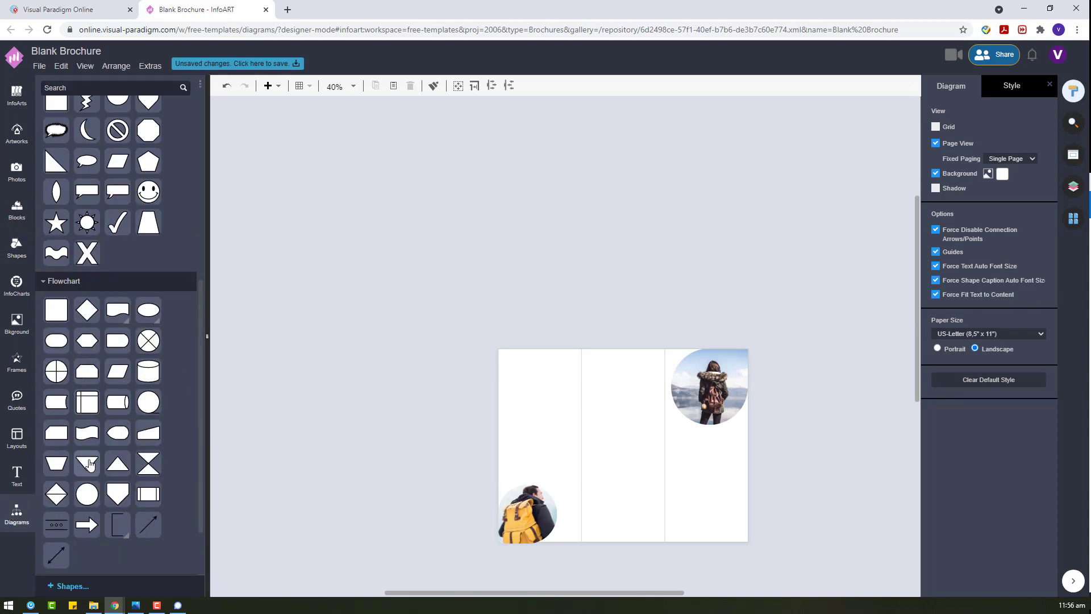
pyautogui.scroll(-2, 90, 464)
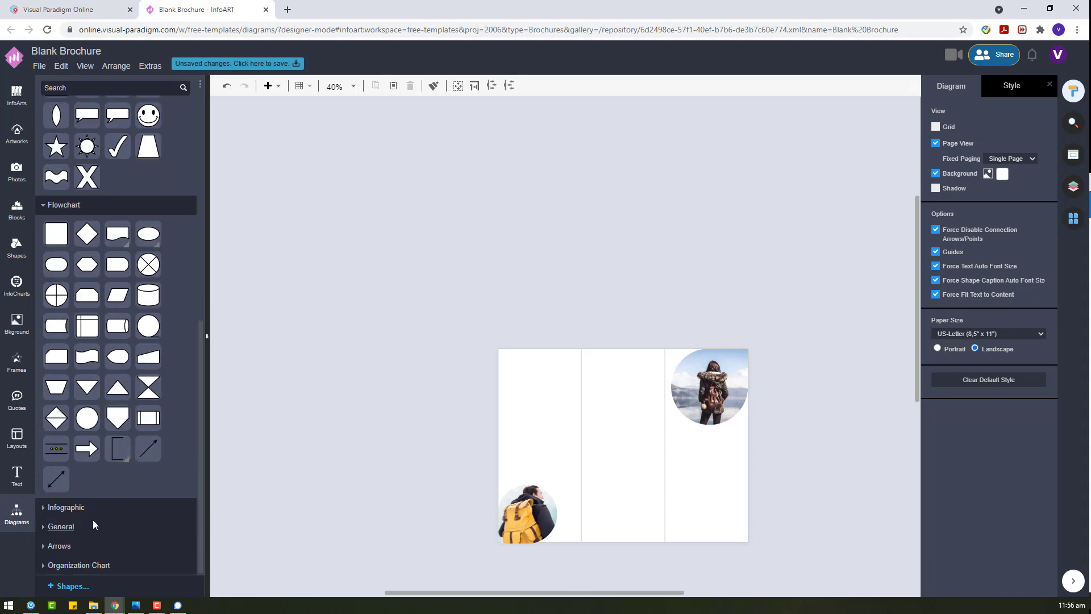
pyautogui.click(93, 524)
pyautogui.scroll(-5, 98, 486)
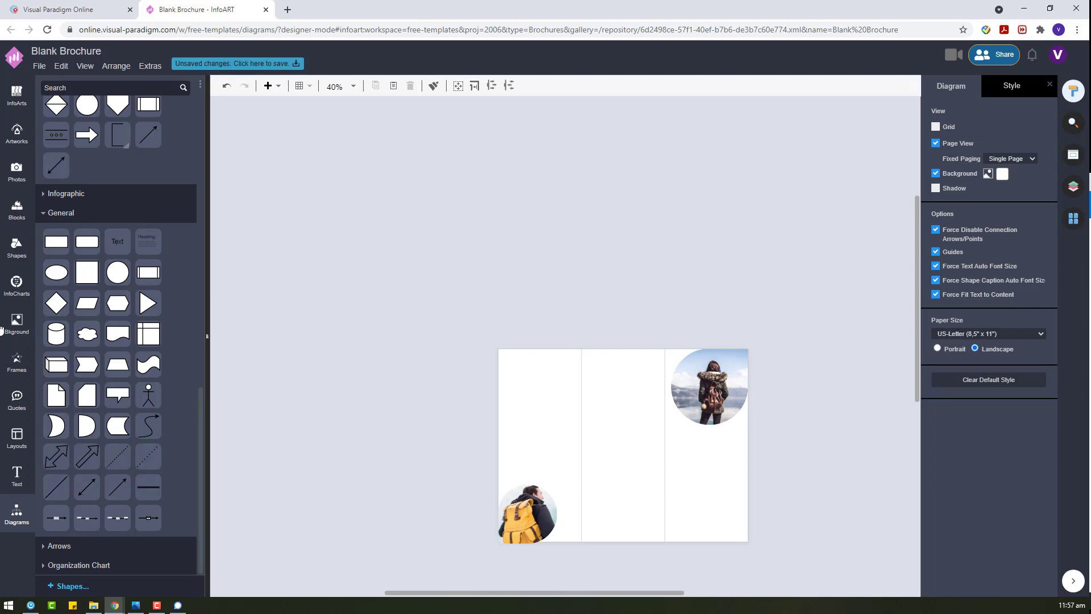
pyautogui.click(21, 138)
pyautogui.click(18, 248)
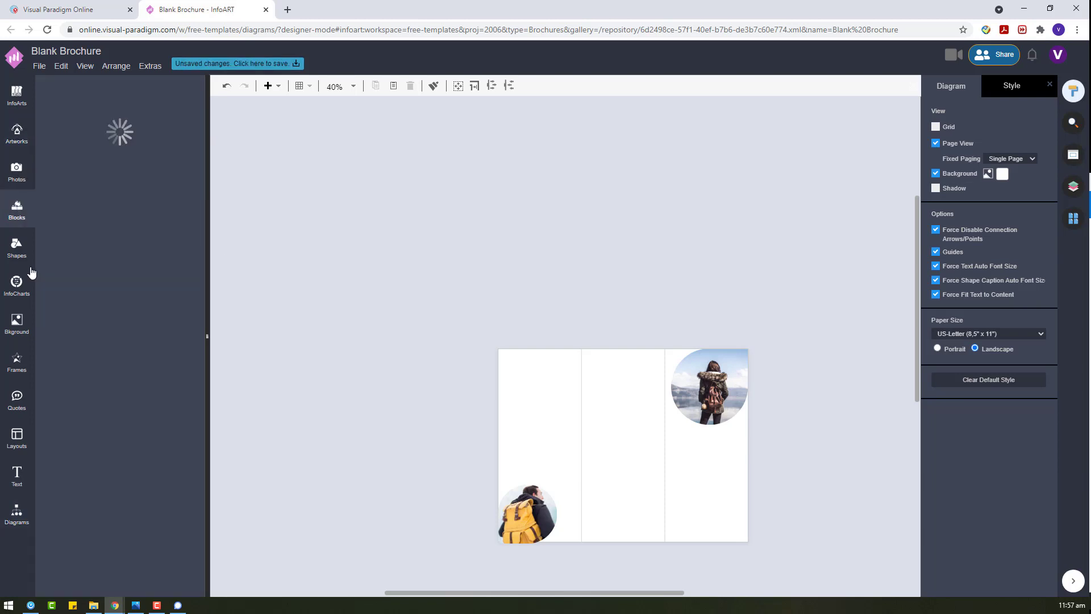
pyautogui.moveTo(164, 368); pyautogui.dragTo(522, 259)
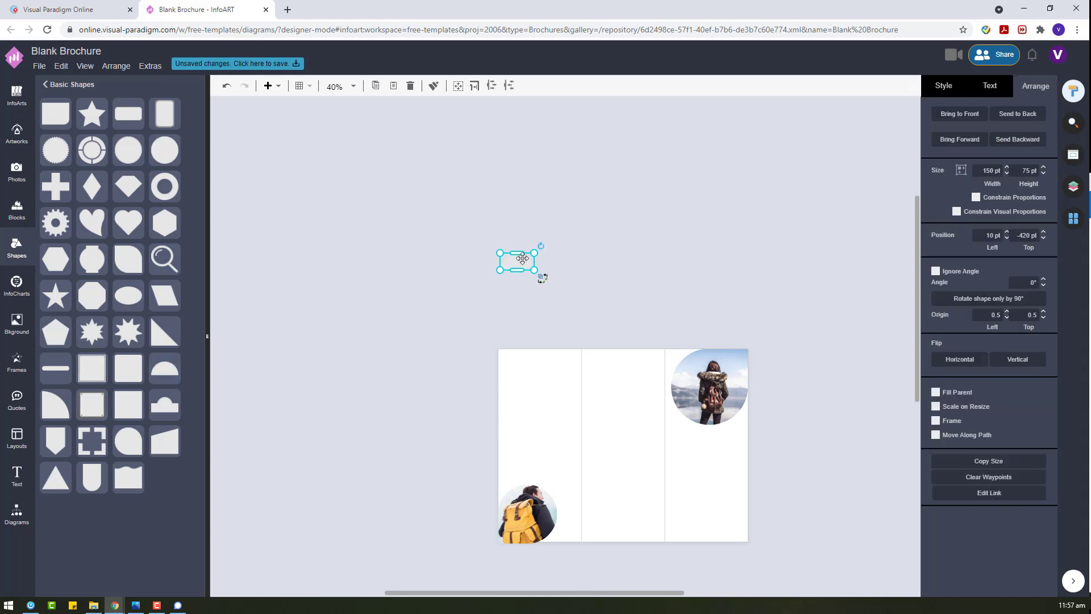
pyautogui.click(944, 90)
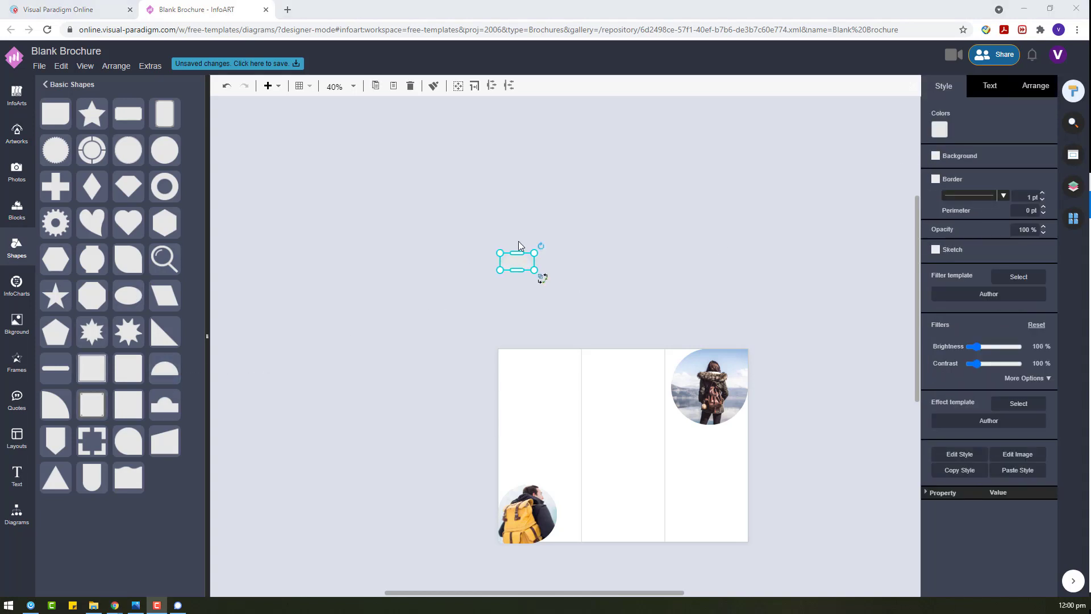
pyautogui.click(630, 307)
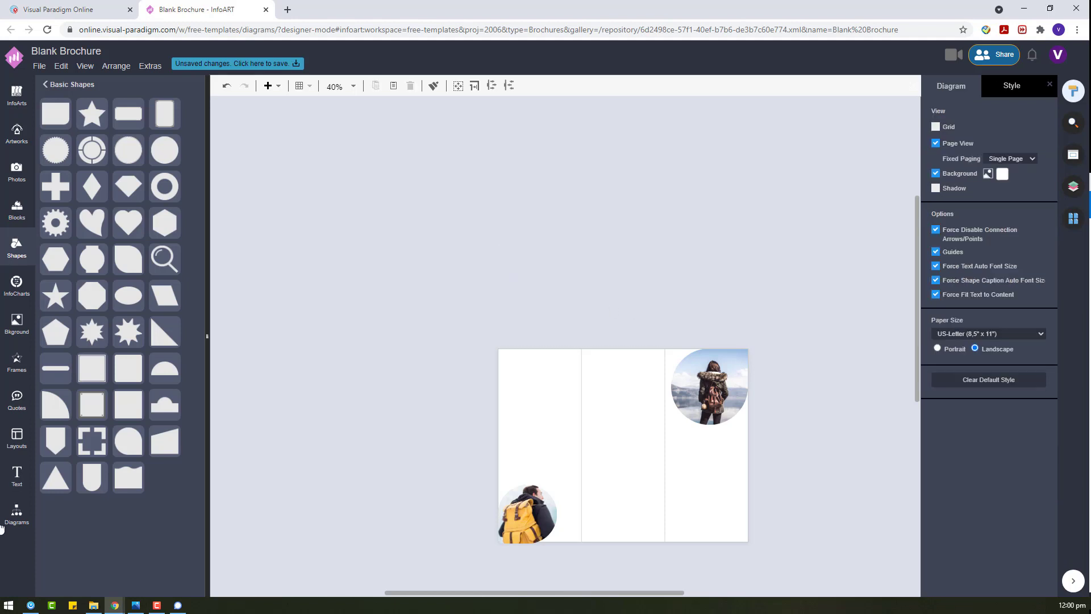
# Place a large General ellipse outside the page, beside its left edge, and remove the ellipse's outline
pyautogui.click(3, 526)
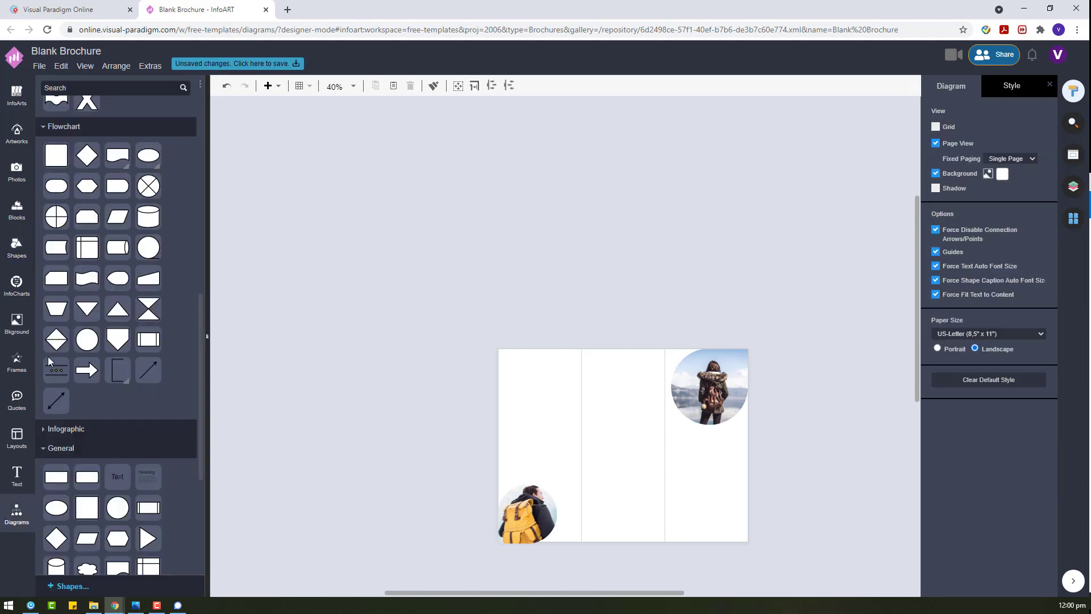
pyautogui.scroll(-3, 162, 245)
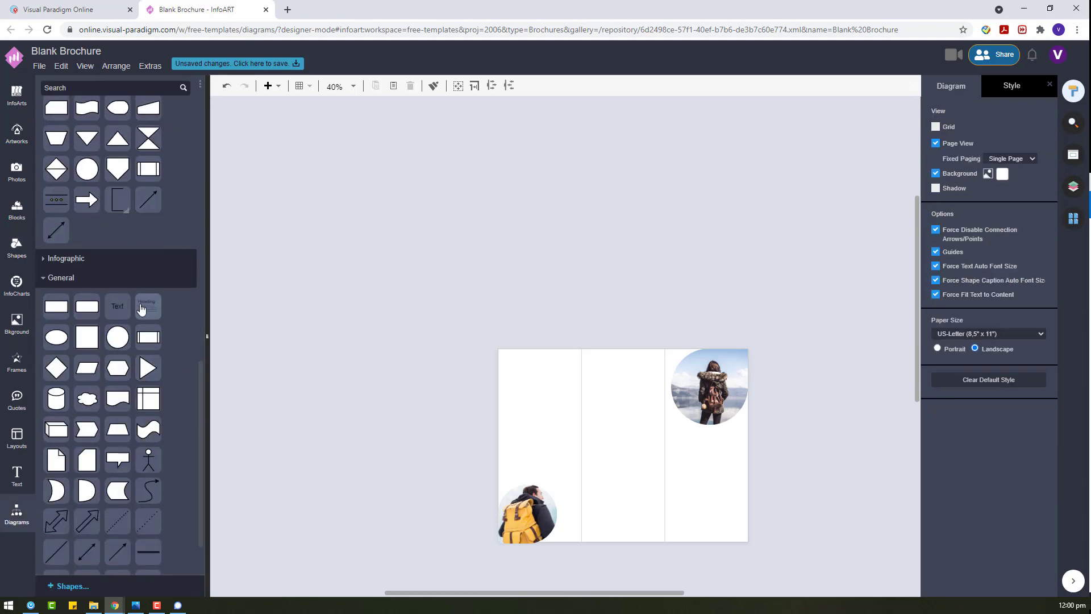
pyautogui.moveTo(56, 337); pyautogui.dragTo(431, 421)
pyautogui.click(935, 204)
# Fill the ellipse with red and apply an East gradient fading to white
pyautogui.click(935, 181)
pyautogui.click(1041, 166)
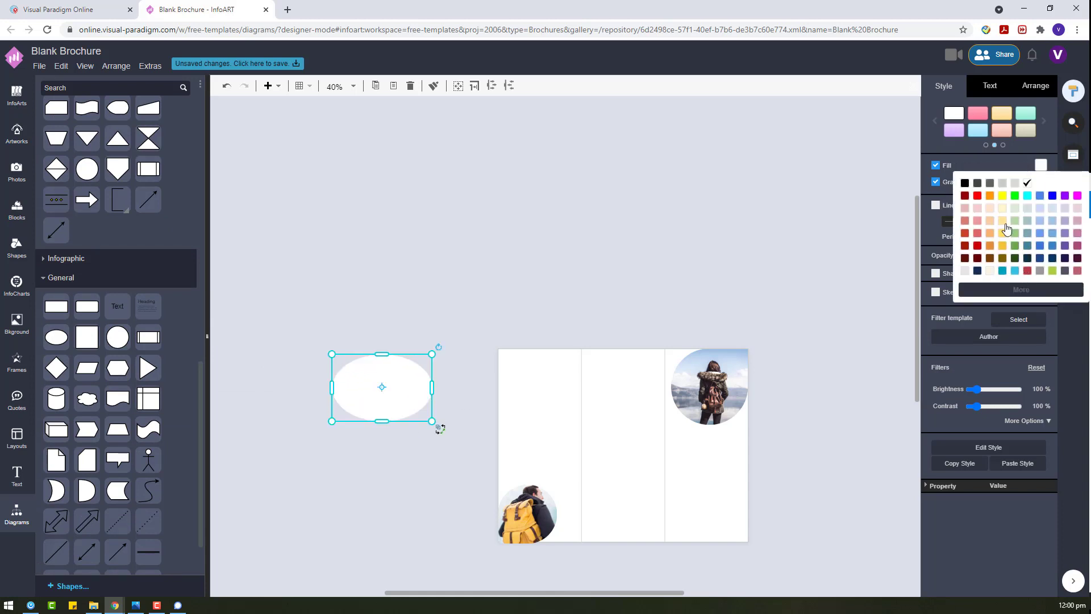
pyautogui.click(1026, 270)
pyautogui.click(993, 182)
pyautogui.click(998, 200)
pyautogui.click(935, 181)
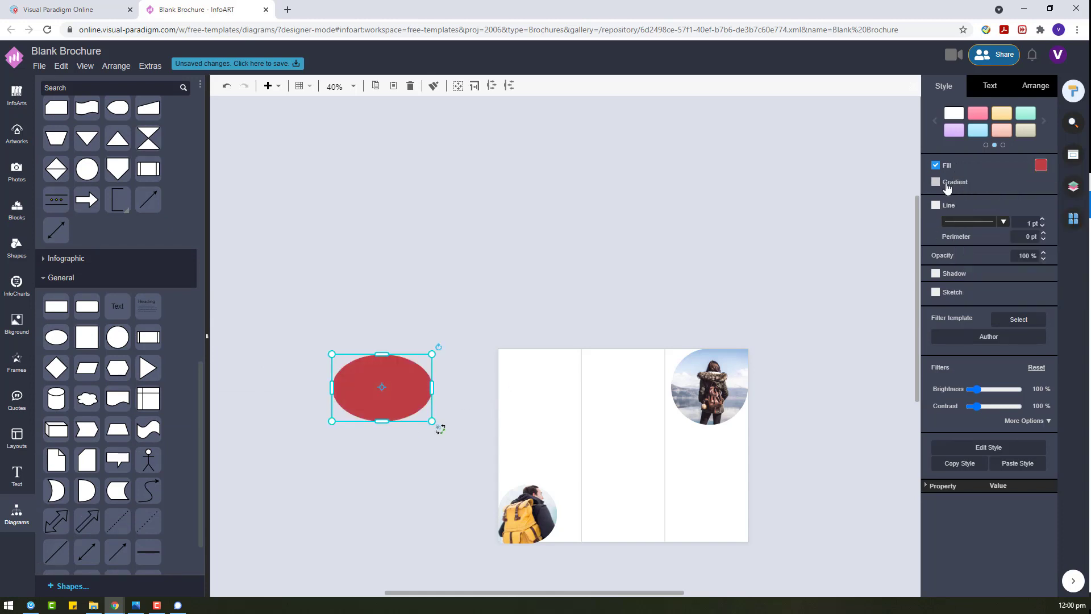
pyautogui.click(936, 182)
# Make a copy of the red gradient ellipse and change the copy's fill to light blue
pyautogui.hotkey('ctrl', 'v')
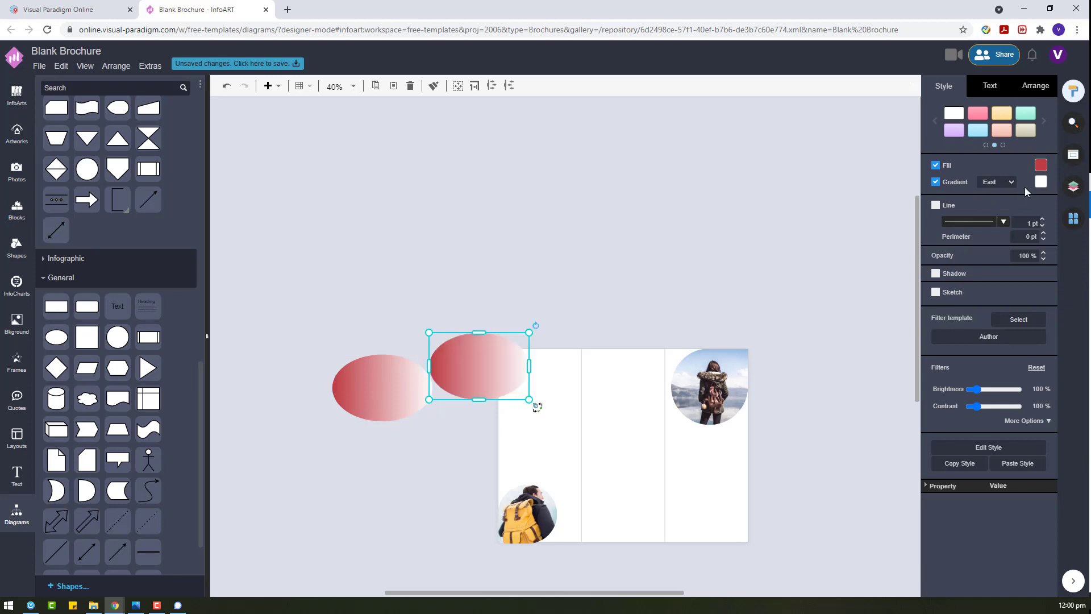
pyautogui.click(1040, 165)
pyautogui.click(975, 272)
pyautogui.click(1040, 182)
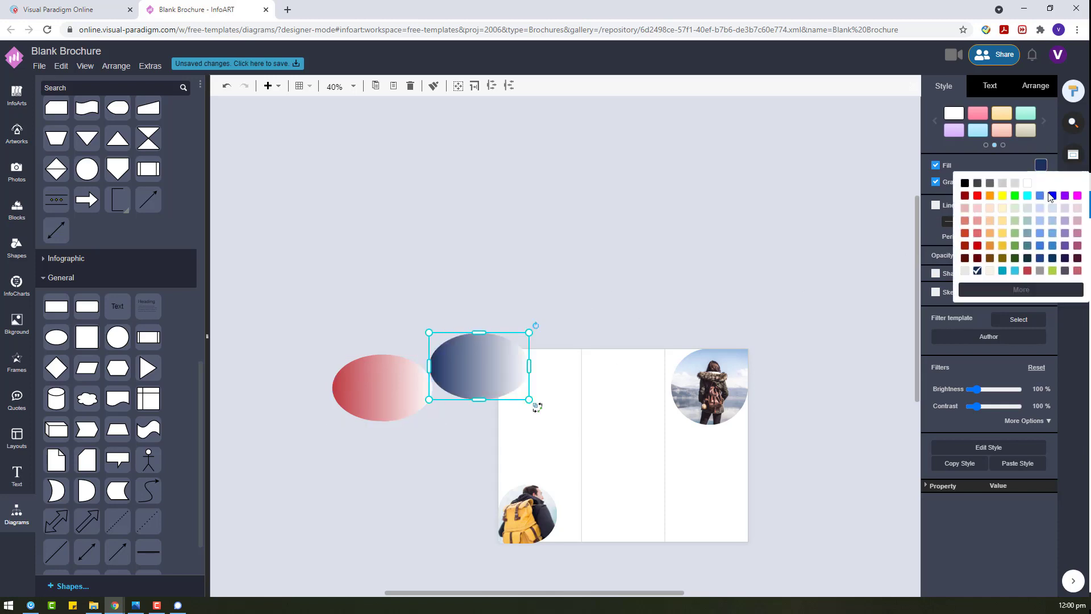
pyautogui.click(1052, 195)
pyautogui.click(1040, 170)
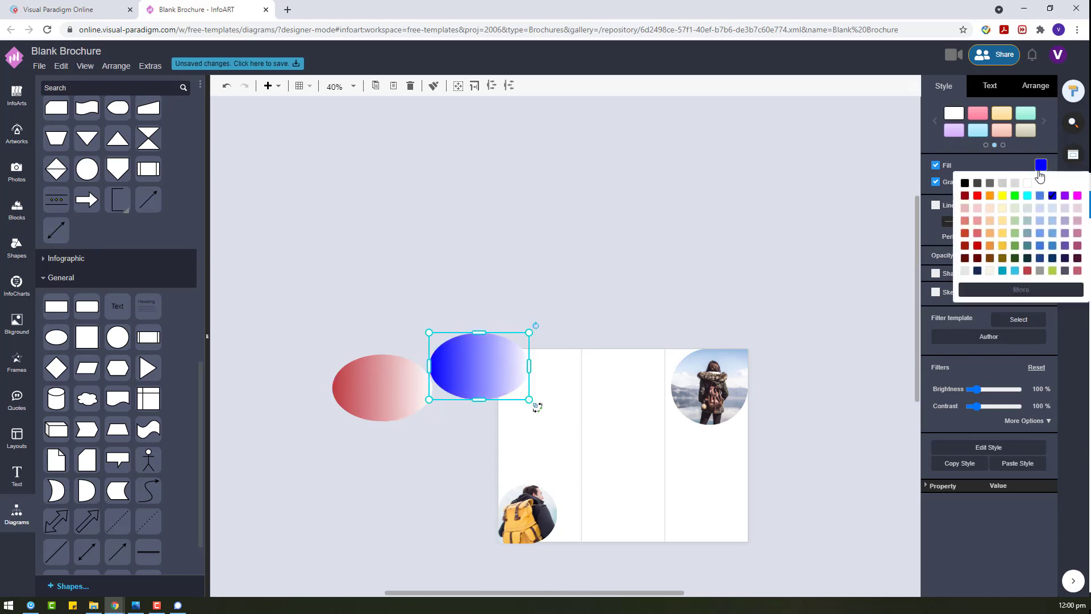
pyautogui.click(1050, 236)
# Overlap the light blue ellipse with the red one and set the opacity of both to 90%
pyautogui.click(366, 375)
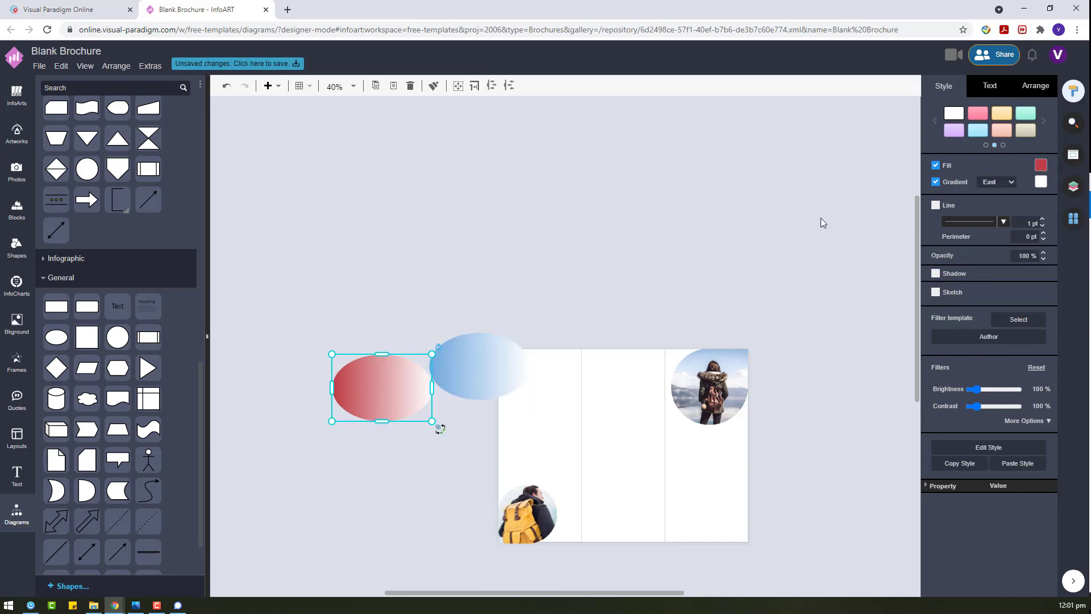
pyautogui.moveTo(507, 358); pyautogui.dragTo(444, 378)
pyautogui.moveTo(287, 329); pyautogui.dragTo(485, 428)
pyautogui.write('90')
pyautogui.press('Return')
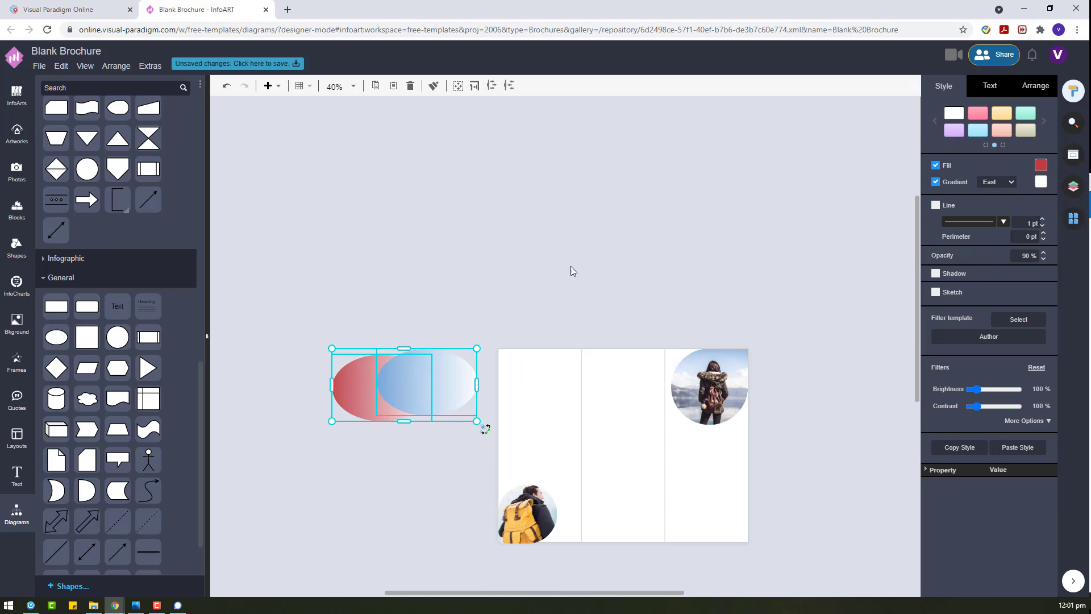
# Change the red ellipse's fill to light green and shift the overlapping ellipses' arrangement beside the page
pyautogui.click(334, 382)
pyautogui.click(341, 382)
pyautogui.click(1040, 165)
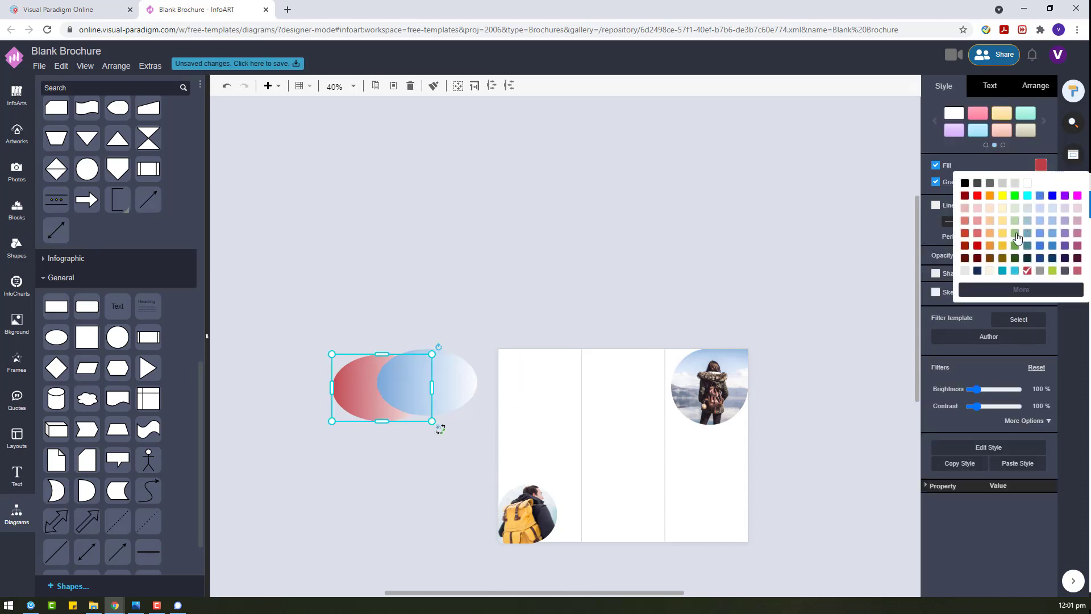
pyautogui.click(1015, 234)
pyautogui.moveTo(357, 386); pyautogui.dragTo(440, 404)
# Set both ellipses' opacity to 80% and move them behind the lake photo at the page's upper-right corner
pyautogui.moveTo(316, 339); pyautogui.dragTo(500, 439)
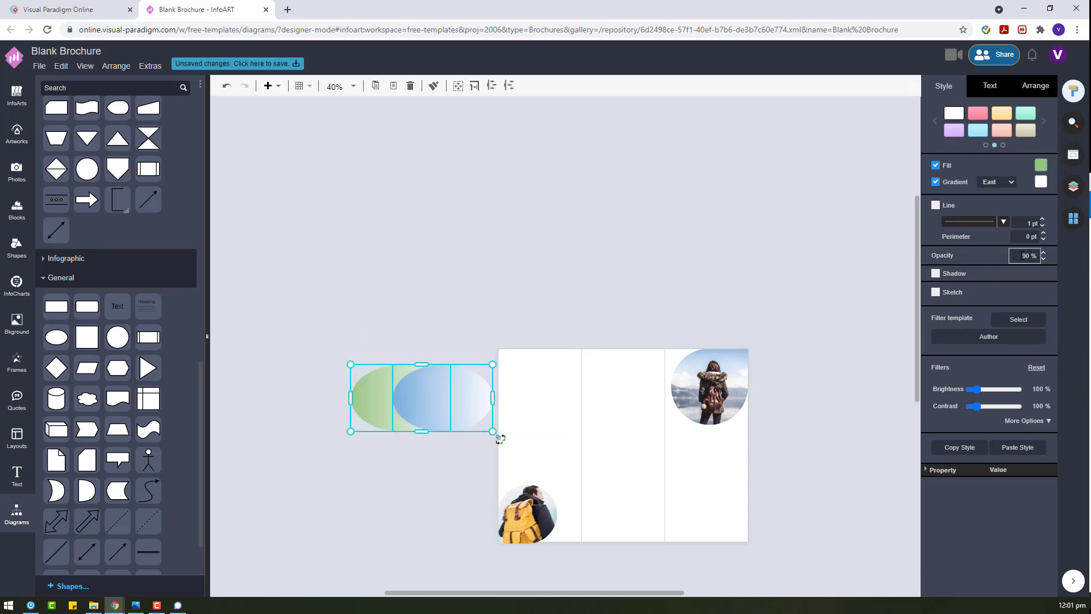
pyautogui.moveTo(420, 396); pyautogui.dragTo(682, 349)
pyautogui.rightClick(719, 355)
pyautogui.moveTo(829, 462)
pyautogui.click(934, 480)
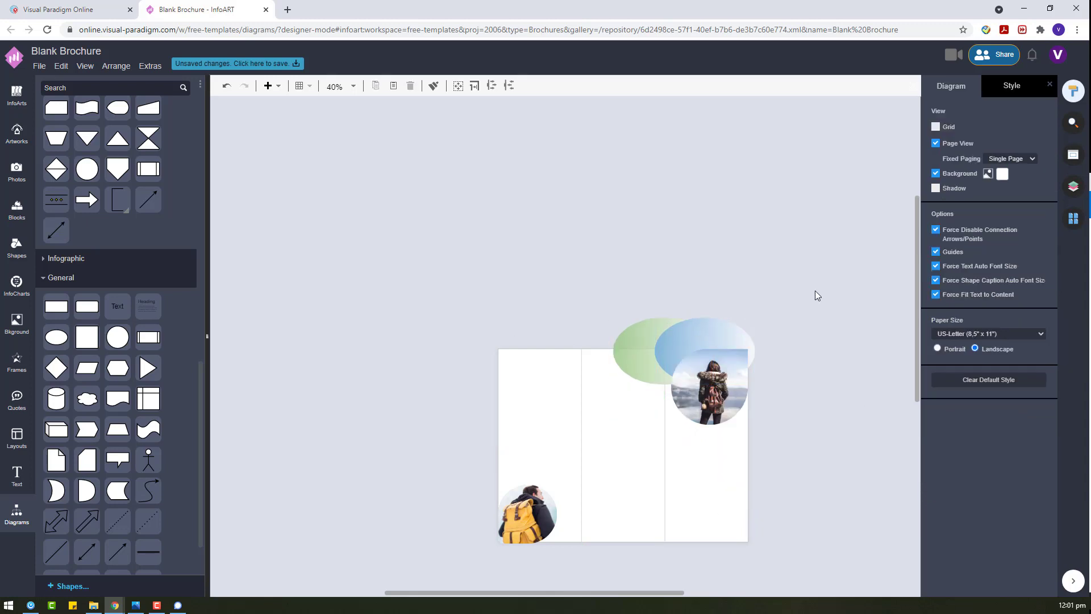
# Enlarge the green and blue ellipses down and to the left behind the lake photo
pyautogui.click(643, 350)
pyautogui.moveTo(614, 384); pyautogui.dragTo(589, 400)
pyautogui.click(744, 332)
pyautogui.moveTo(654, 383); pyautogui.dragTo(630, 399)
pyautogui.click(802, 408)
# Duplicate the blue ellipse, fill the copy with light orange and place it over the page's upper-right corner
pyautogui.click(673, 346)
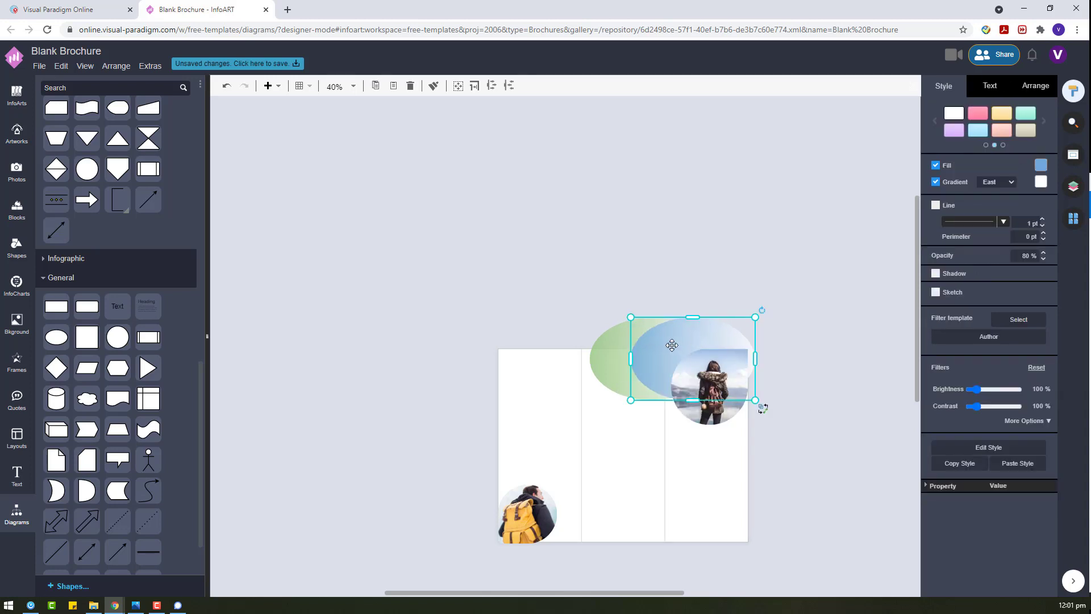
pyautogui.hotkey('ctrl', 'd')
pyautogui.click(1041, 168)
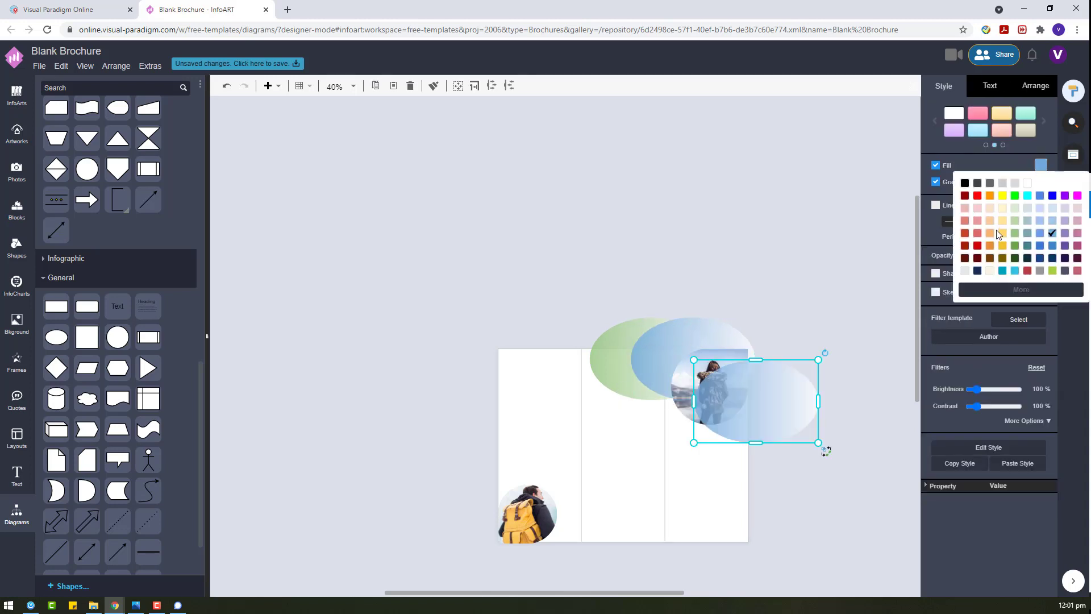
pyautogui.click(996, 231)
pyautogui.moveTo(763, 383); pyautogui.dragTo(749, 326)
# Try to bring the lake photo in front of the ellipses, and nudge the blue ellipse slightly up and left
pyautogui.click(704, 407)
pyautogui.rightClick(704, 407)
pyautogui.click(931, 507)
pyautogui.click(756, 335)
pyautogui.click(647, 368)
pyautogui.moveTo(648, 368); pyautogui.dragTo(641, 363)
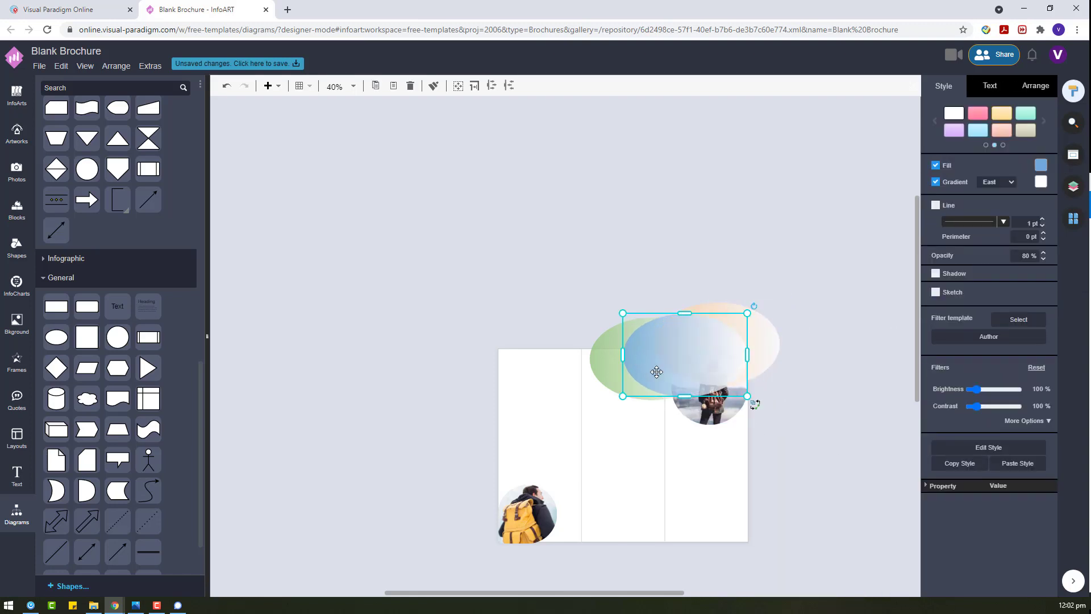
# Cut and re-paste the lake photo so it sits above the ellipses, and return it to the page's upper-right corner
pyautogui.rightClick(732, 413)
pyautogui.click(912, 510)
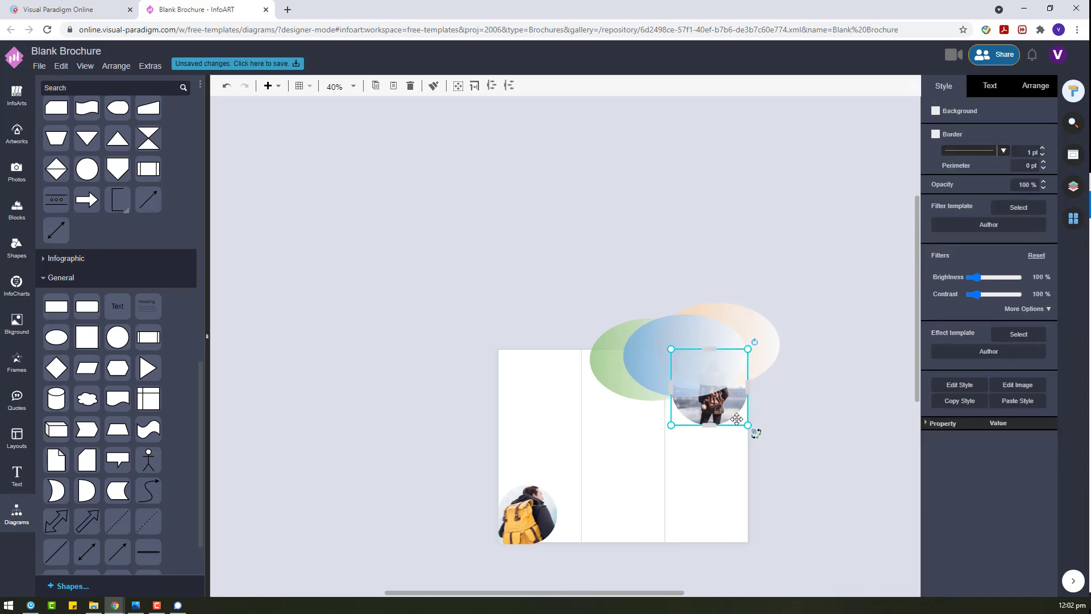
pyautogui.hotkey('ctrl', 'x')
pyautogui.hotkey('ctrl', 'v')
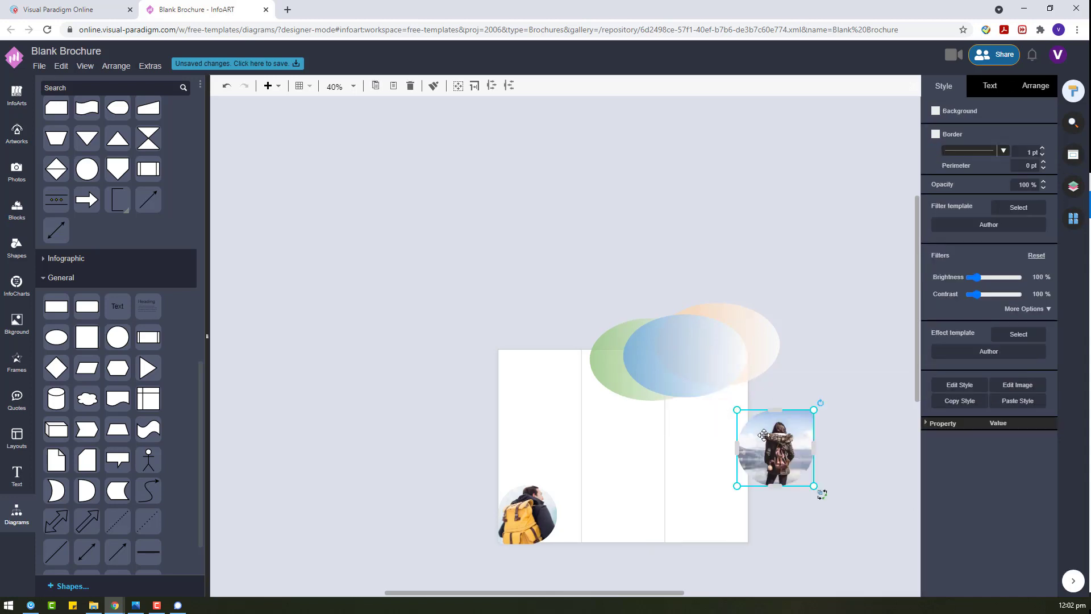
pyautogui.moveTo(765, 435); pyautogui.dragTo(699, 376)
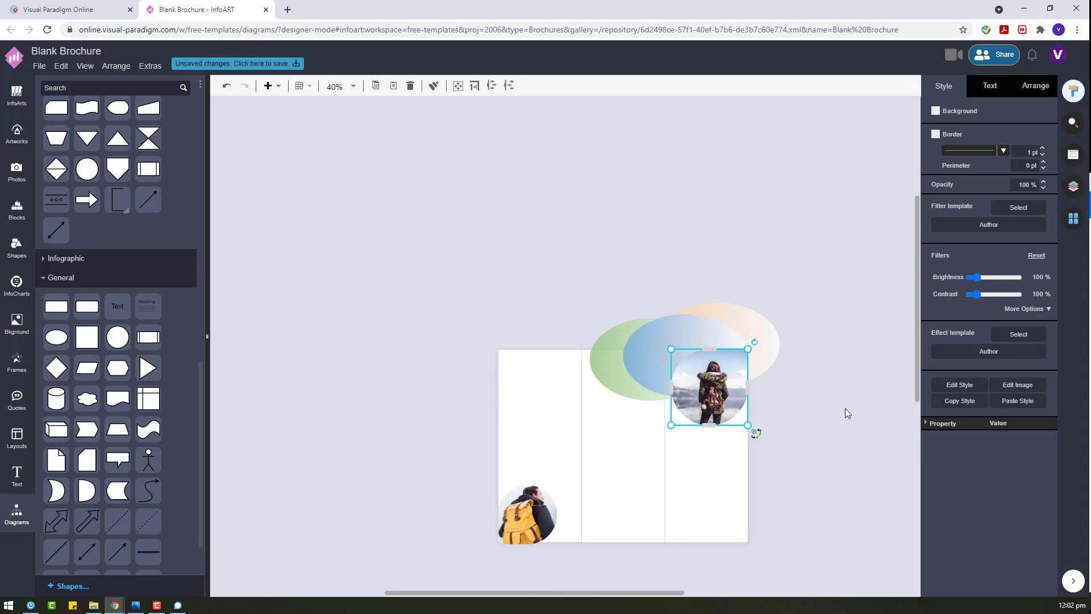
pyautogui.click(844, 412)
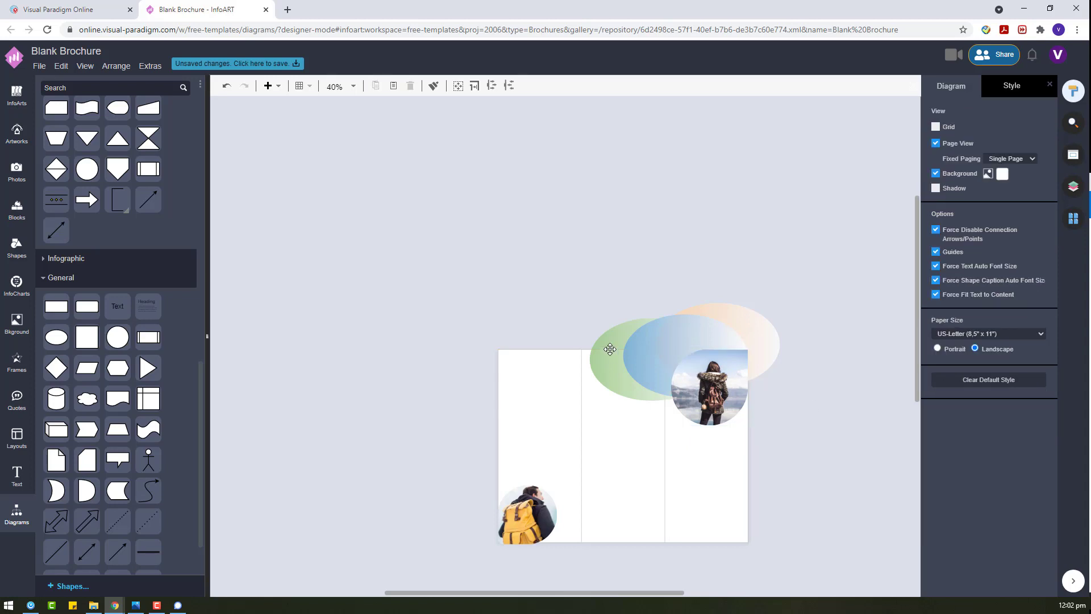
# Make a copy of the blue ellipse and set the copy's gradient colour to orange
pyautogui.click(774, 342)
pyautogui.click(645, 360)
pyautogui.hotkey('ctrl', 'c')
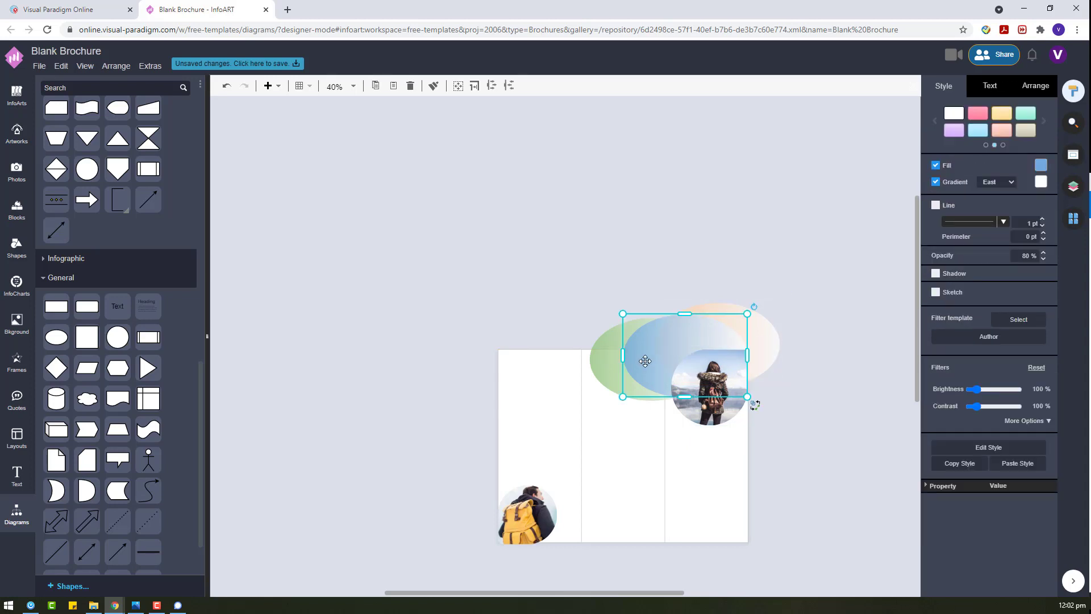
pyautogui.hotkey('ctrl', 'v')
pyautogui.click(1039, 182)
pyautogui.click(989, 245)
# Place smaller blue-orange ellipses at the page's bottom centre and lower-left corner, with the yellow backpack photo brought in front
pyautogui.moveTo(776, 414); pyautogui.dragTo(720, 546)
pyautogui.scroll(-4, 857, 343)
pyautogui.moveTo(775, 266); pyautogui.dragTo(557, 317)
pyautogui.rightClick(538, 278)
pyautogui.click(602, 385)
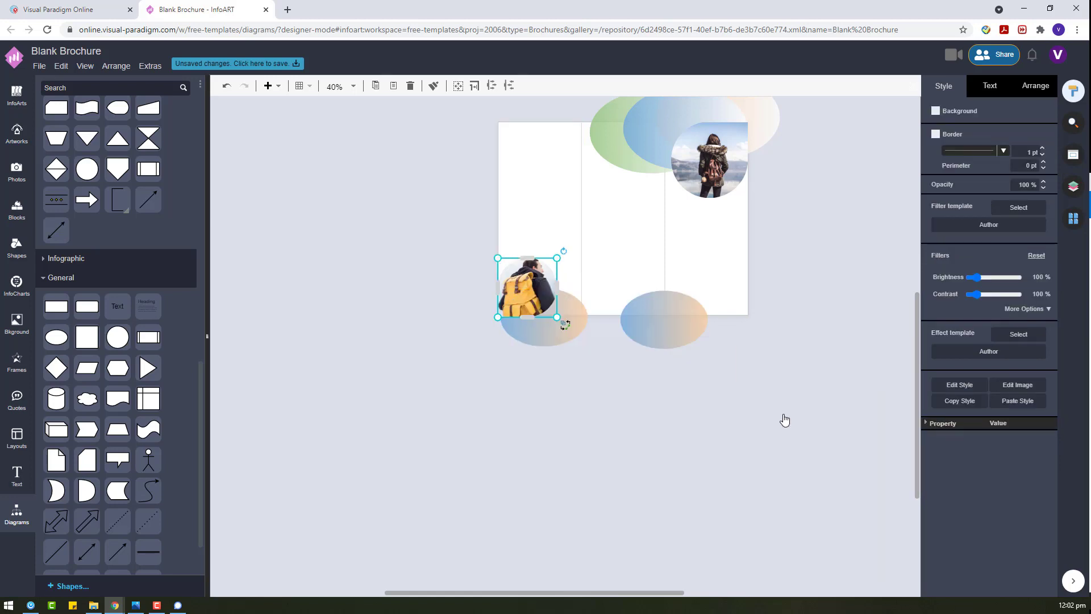
pyautogui.click(784, 419)
# Place a smaller, upright copy of the green ellipse at the page's lower-left corner, behind the yellow backpack photo
pyautogui.click(604, 142)
pyautogui.moveTo(603, 142); pyautogui.dragTo(484, 297)
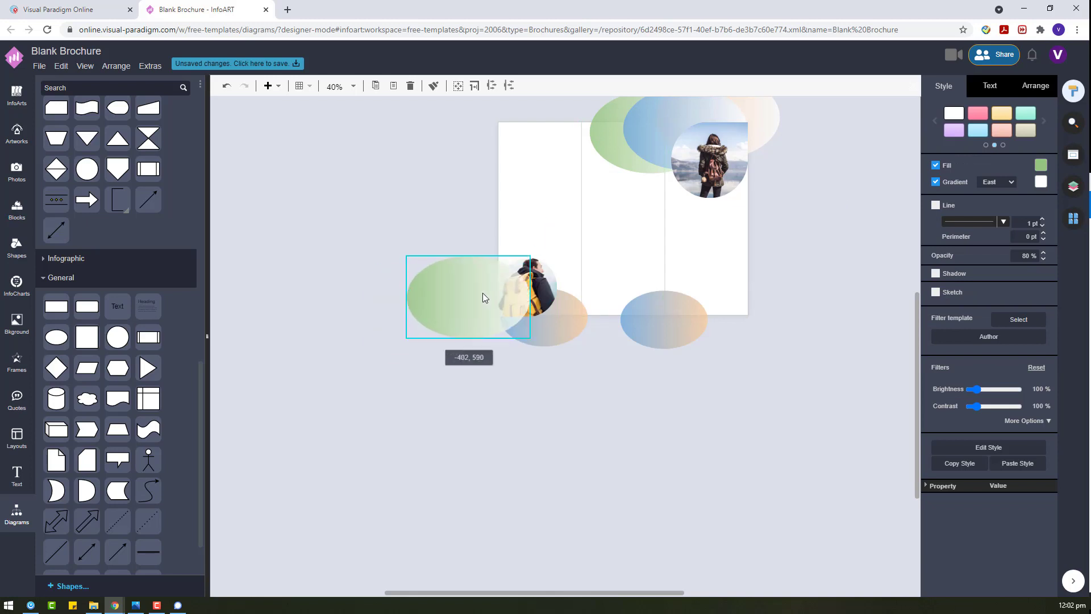
pyautogui.moveTo(535, 256); pyautogui.dragTo(455, 326)
pyautogui.moveTo(465, 318); pyautogui.dragTo(519, 285)
pyautogui.rightClick(543, 293)
pyautogui.click(606, 402)
pyautogui.click(901, 318)
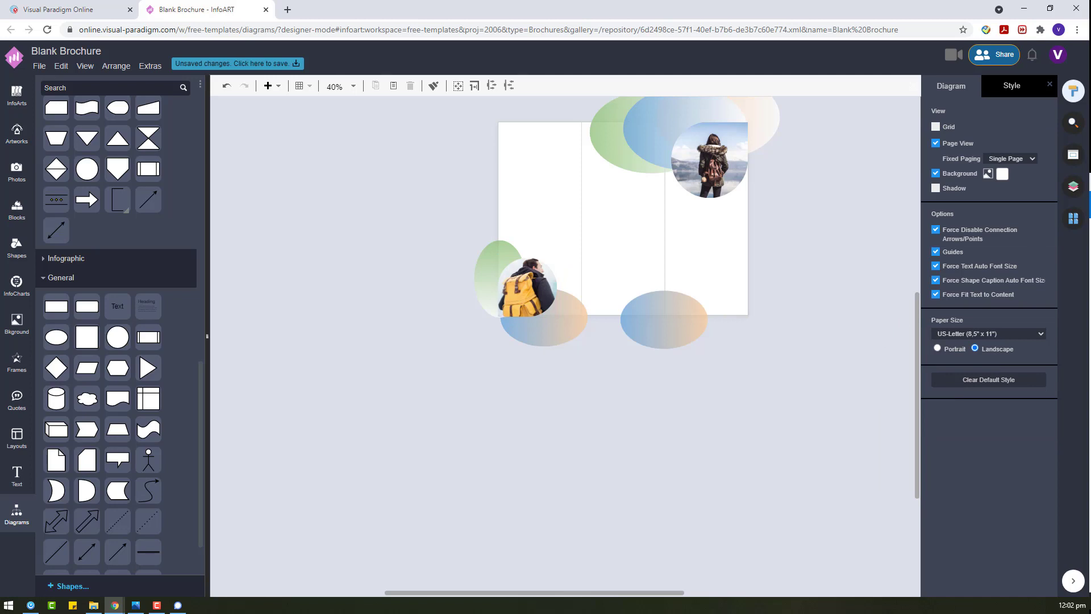
# Shrink the blue-orange ellipse at the bottom centre of the page
pyautogui.click(694, 325)
pyautogui.moveTo(705, 291); pyautogui.dragTo(667, 316)
pyautogui.click(793, 296)
# Set the opacity of the green ellipse at the page's lower-left corner to 70%
pyautogui.scroll(3, 786, 291)
pyautogui.click(618, 301)
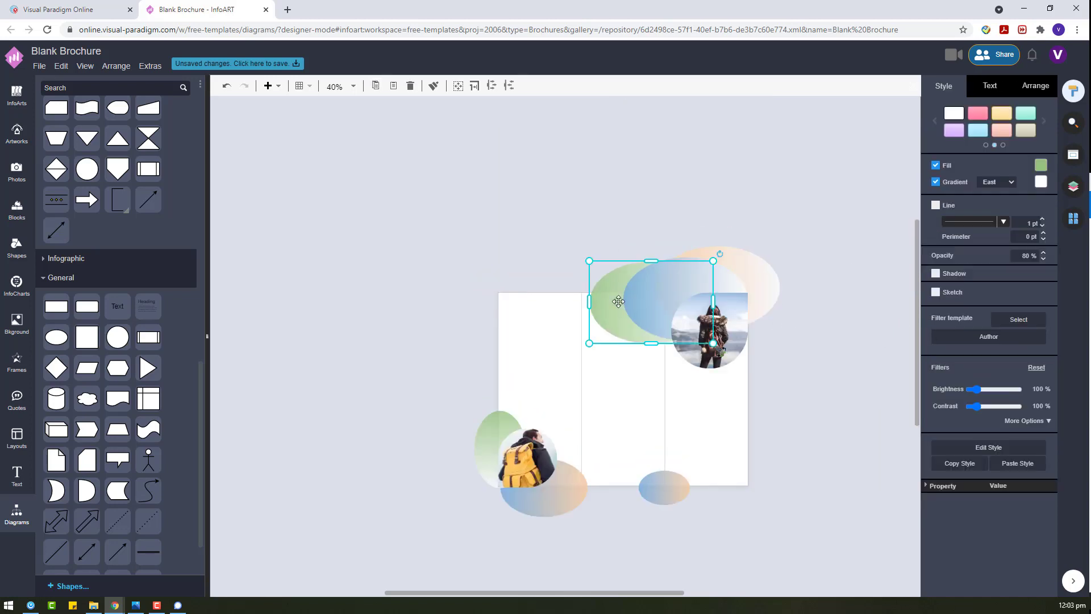
pyautogui.click(500, 420)
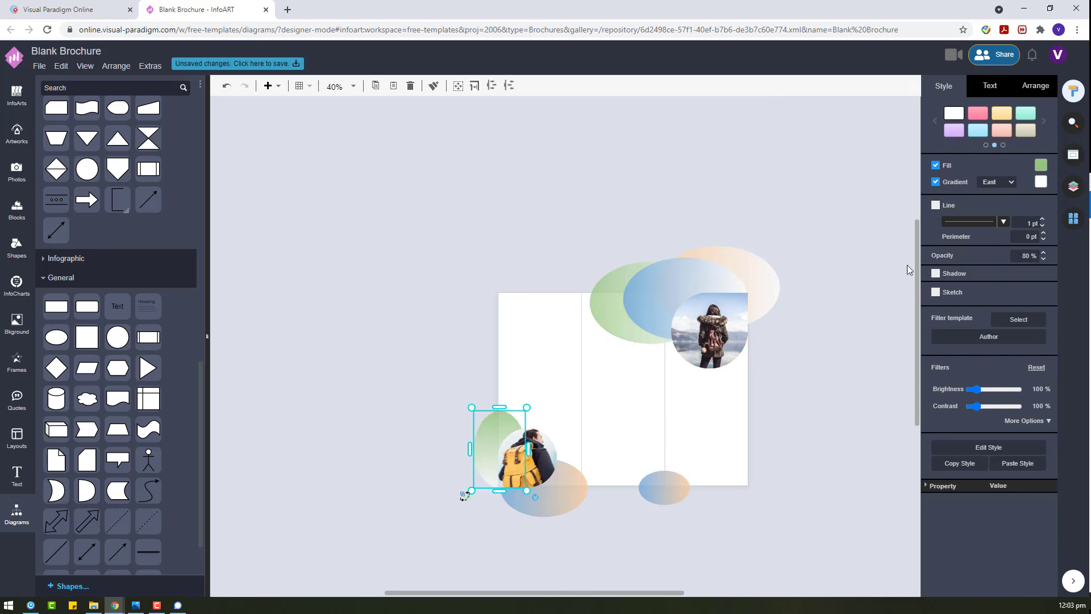
pyautogui.write('70')
pyautogui.press('Return')
# Add a small circle outside the page's right edge with a darker orange fill, no gradient and no outline
pyautogui.moveTo(119, 344); pyautogui.dragTo(797, 383)
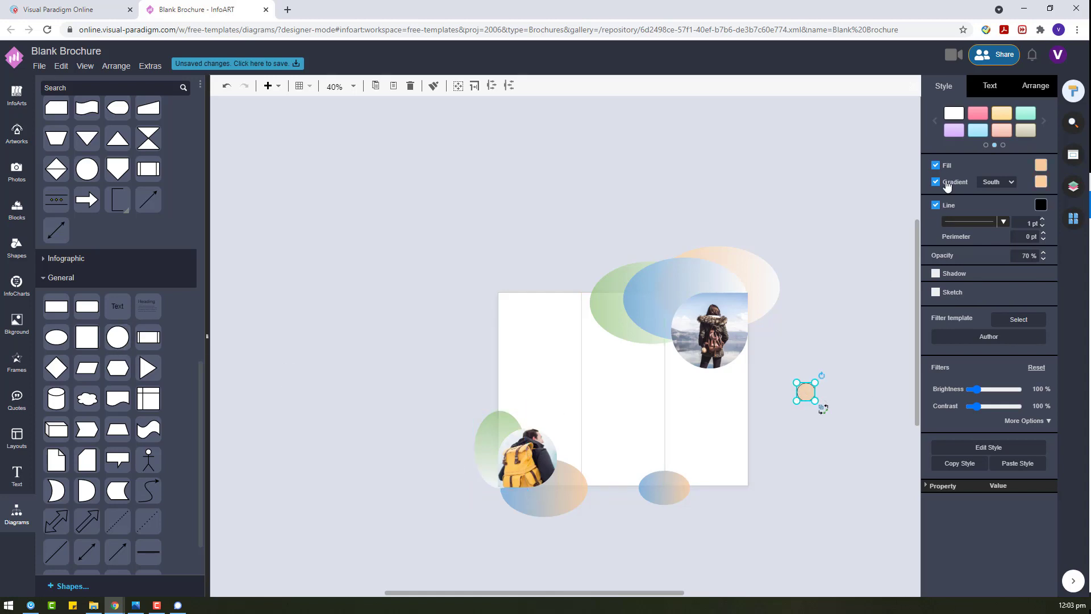
pyautogui.click(936, 205)
pyautogui.click(1042, 168)
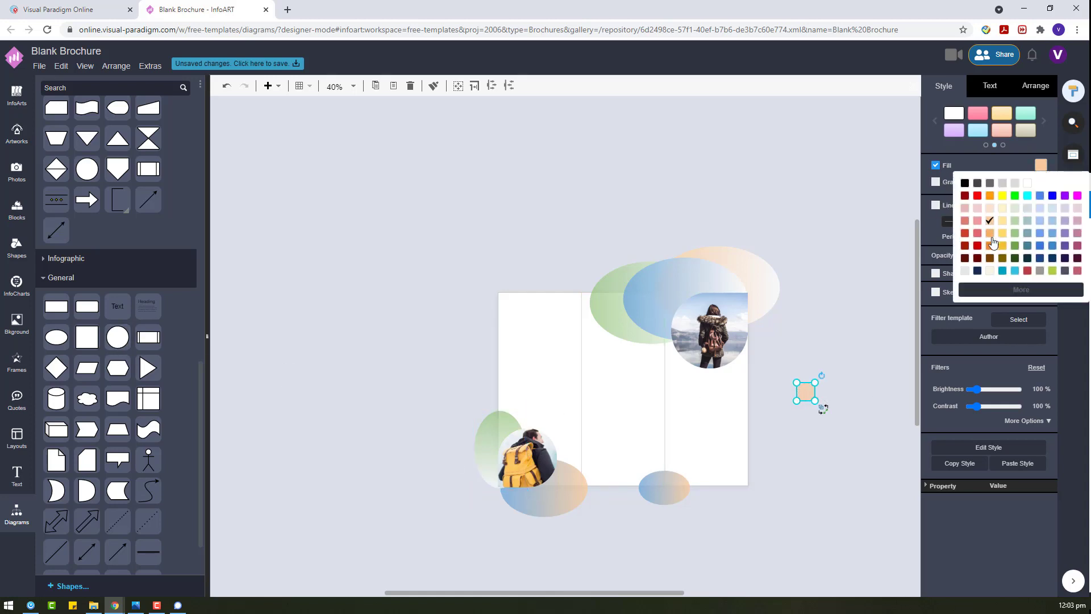
pyautogui.click(989, 249)
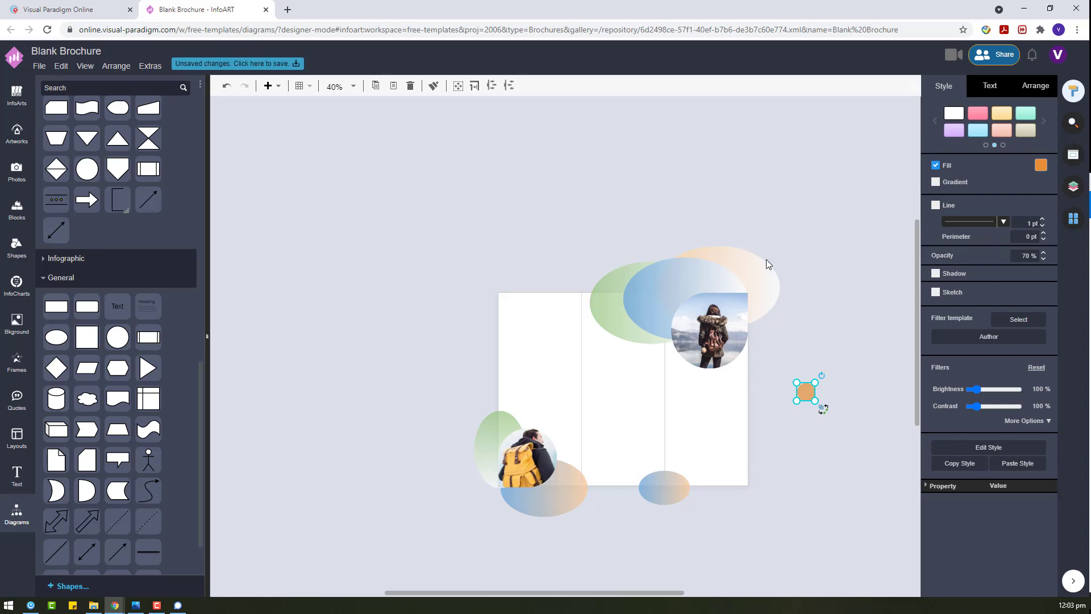
# Duplicate the orange circle twice and arrange the three circles as a cluster of different sizes
pyautogui.scroll(3, 788, 355)
pyautogui.keyDown('ctrl'); pyautogui.moveTo(823, 423); pyautogui.dragTo(790, 415); pyautogui.keyUp('ctrl')
pyautogui.click(851, 442)
pyautogui.click(812, 479)
pyautogui.click(856, 475)
pyautogui.click(835, 443)
pyautogui.click(848, 458)
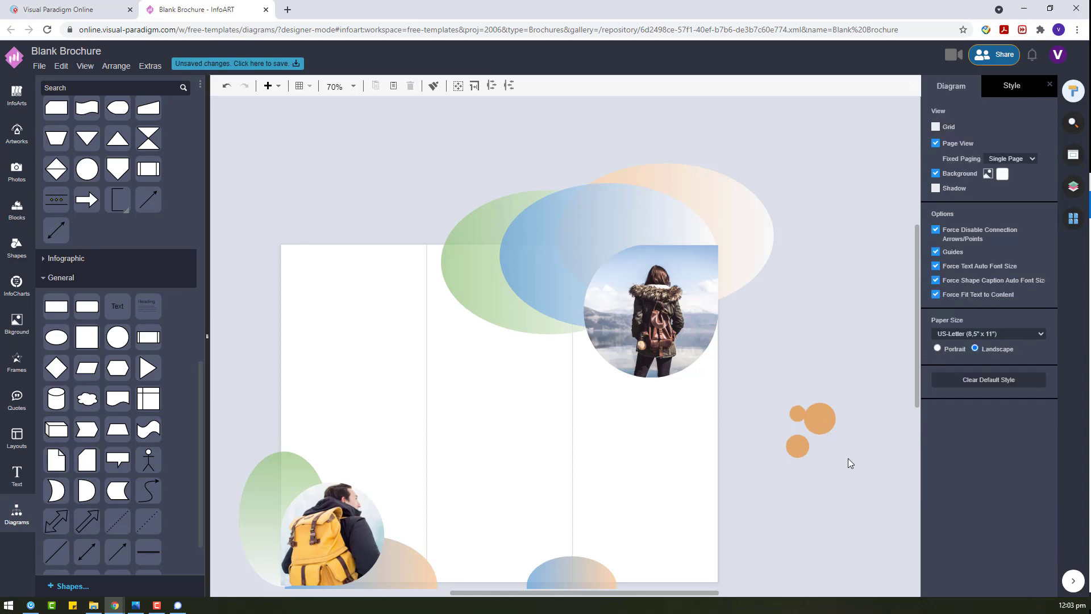
# Move the three orange circles together into the lower-right corner of the page
pyautogui.moveTo(850, 443); pyautogui.dragTo(850, 444)
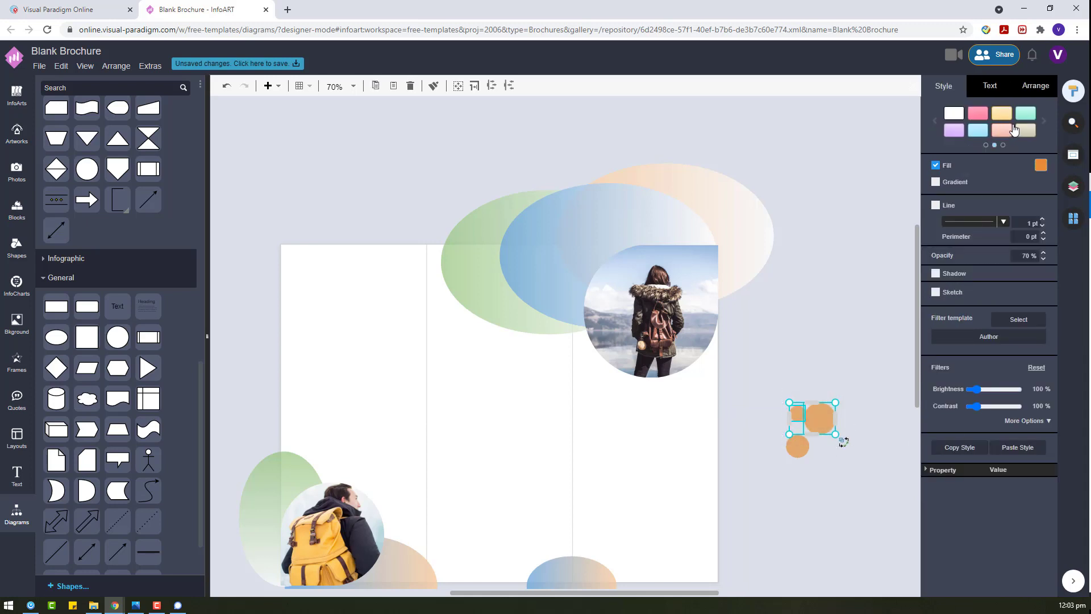
pyautogui.click(1028, 95)
pyautogui.click(825, 484)
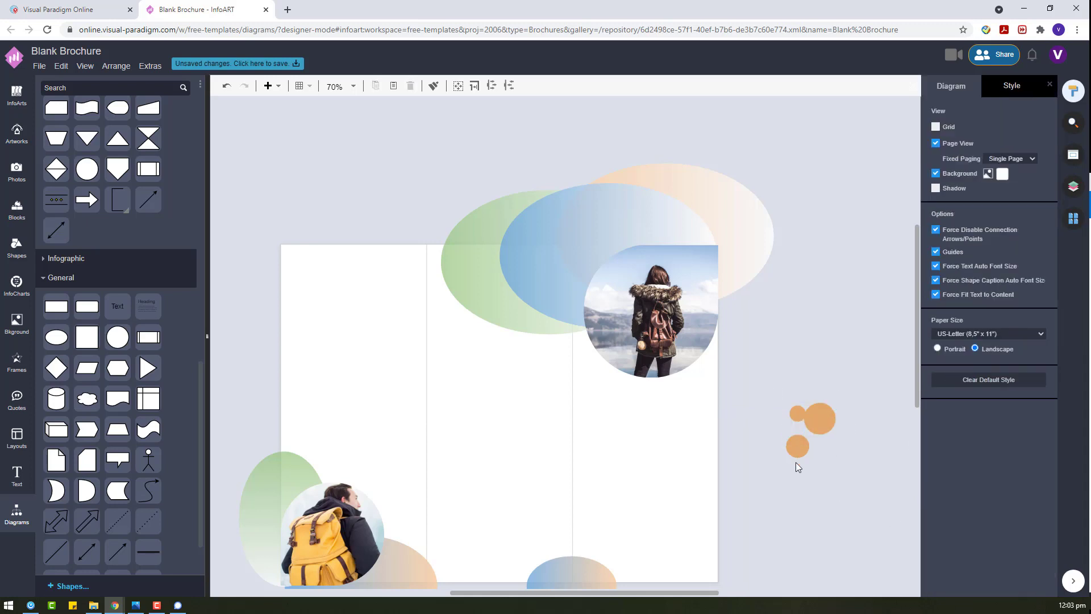
pyautogui.click(796, 444)
pyautogui.click(846, 473)
pyautogui.moveTo(864, 480); pyautogui.dragTo(746, 379)
pyautogui.moveTo(820, 419); pyautogui.dragTo(684, 548)
pyautogui.click(772, 503)
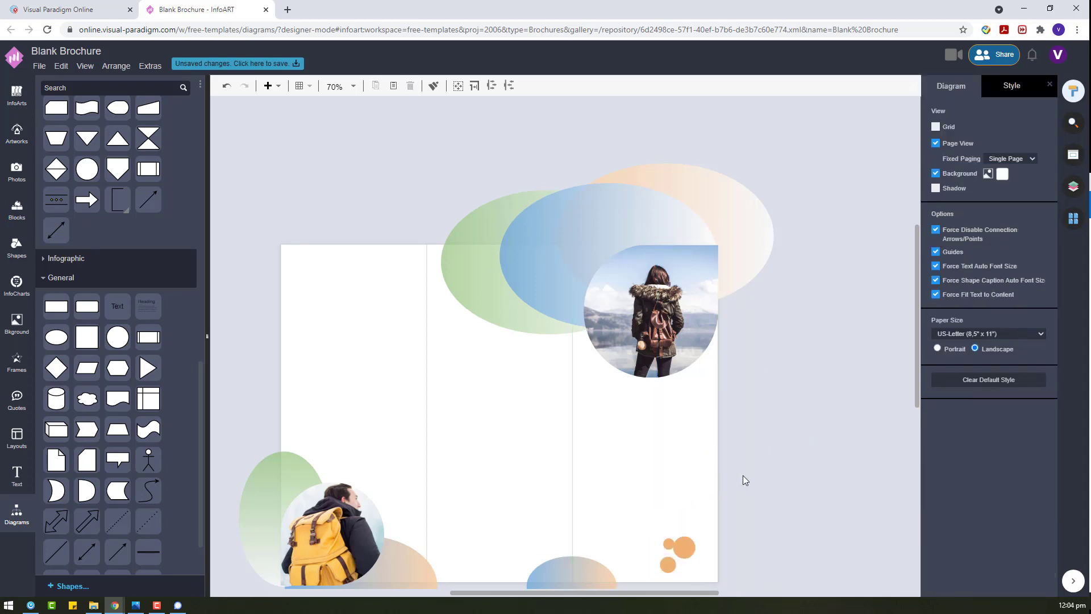
# Add a text box outside the page's left edge in bold Arsenal with a dark navy font colour
pyautogui.scroll(-2, 742, 475)
pyautogui.click(794, 320)
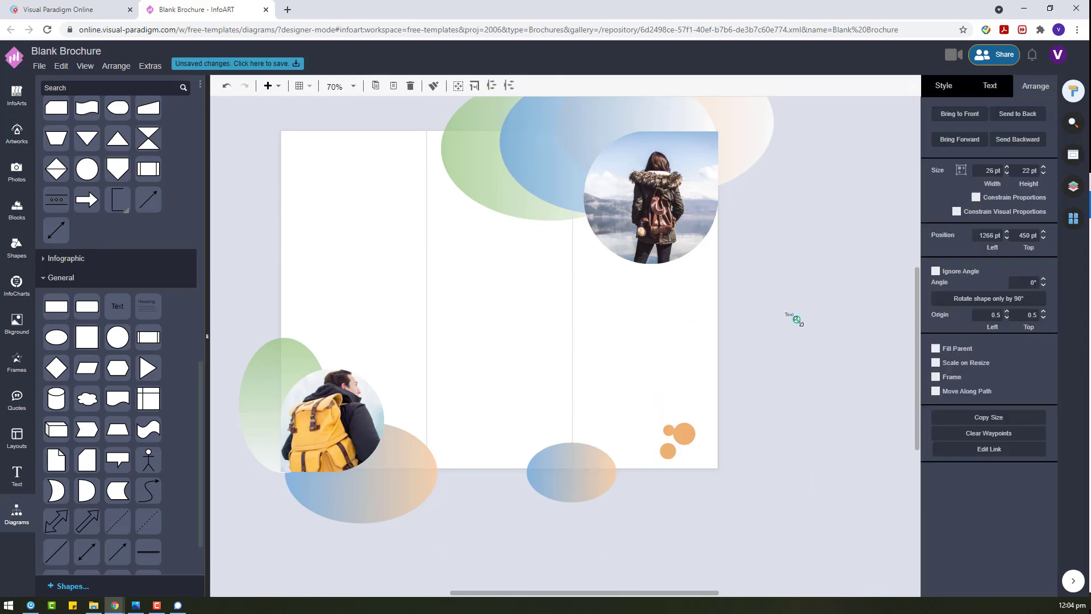
pyautogui.click(989, 86)
pyautogui.click(978, 127)
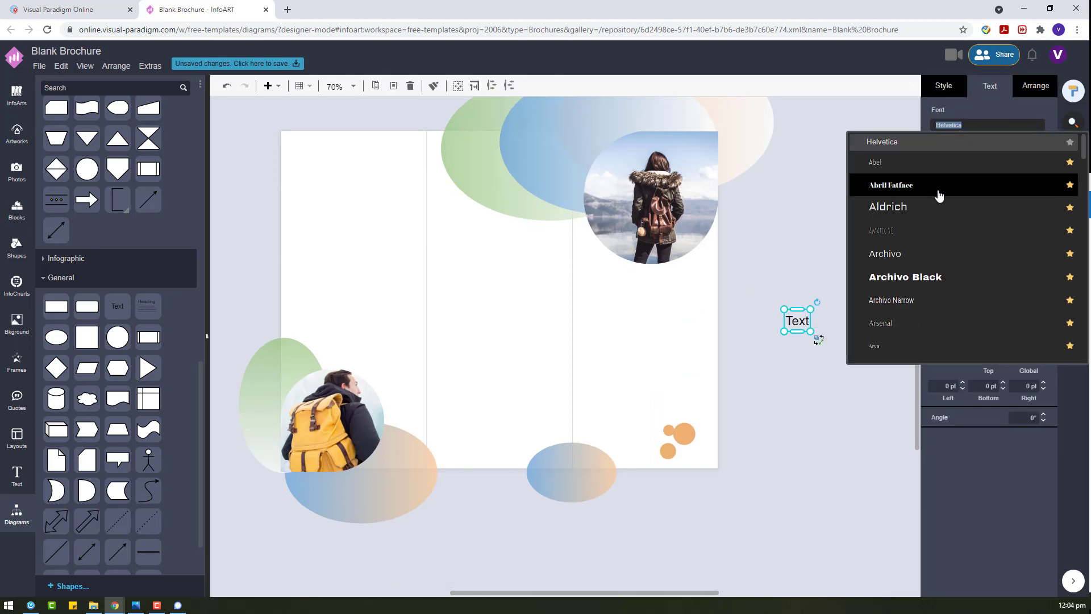
pyautogui.click(937, 322)
pyautogui.click(1040, 214)
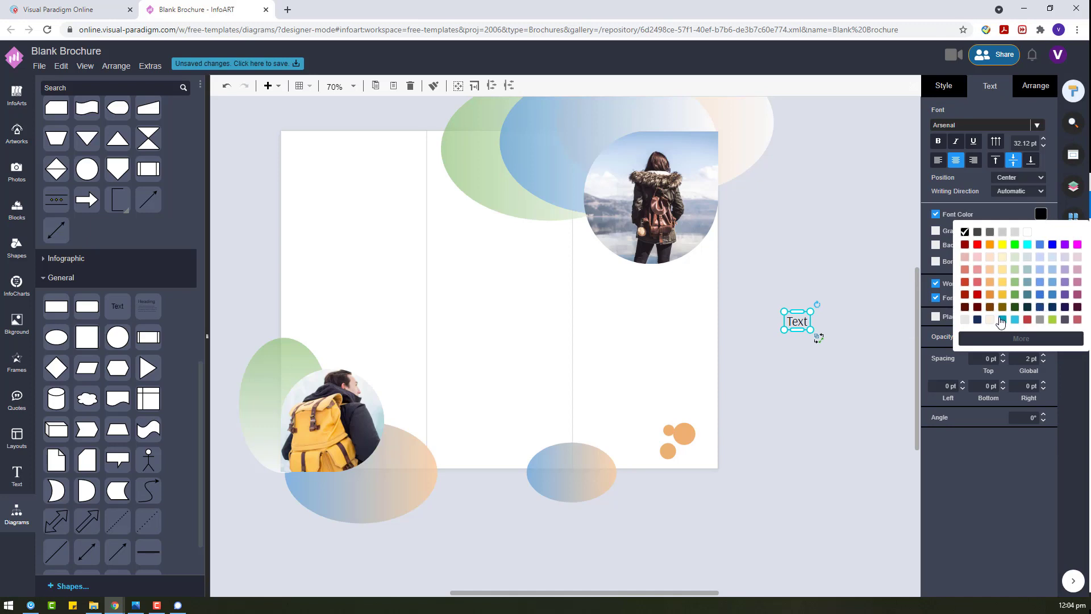
pyautogui.click(977, 319)
pyautogui.moveTo(795, 321); pyautogui.dragTo(441, 282)
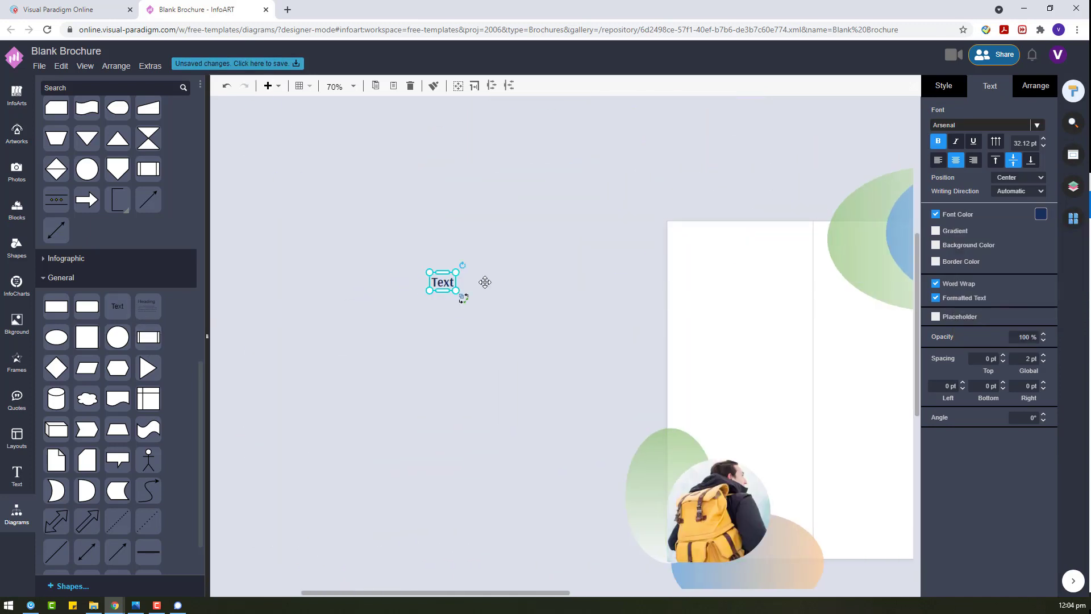
# Give the text a custom slate-blue font colour
pyautogui.click(1040, 213)
pyautogui.click(1021, 338)
pyautogui.click(1066, 349)
pyautogui.click(795, 355)
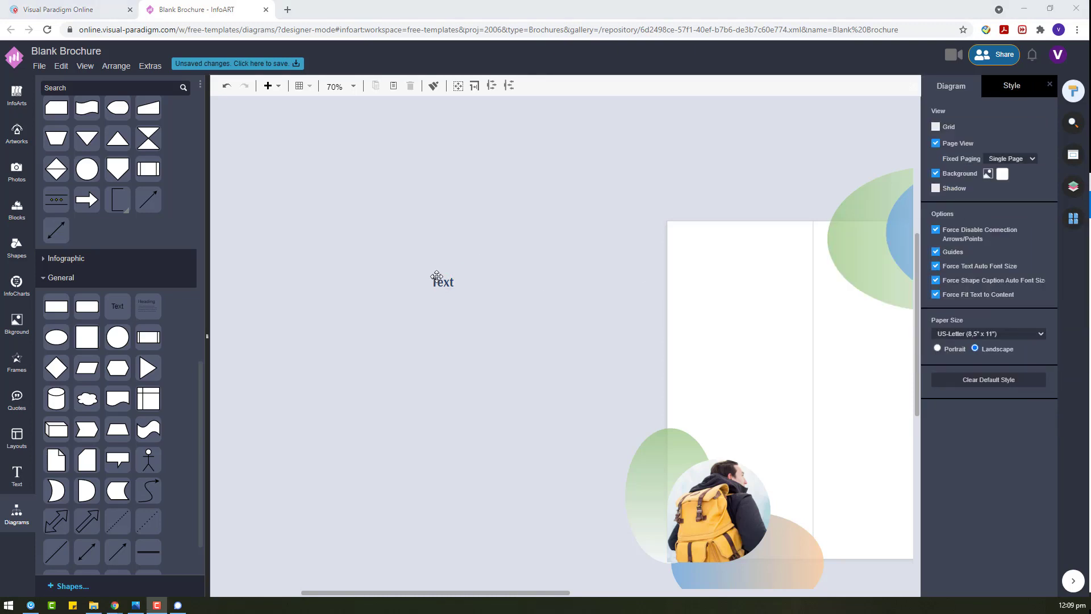
pyautogui.click(438, 282)
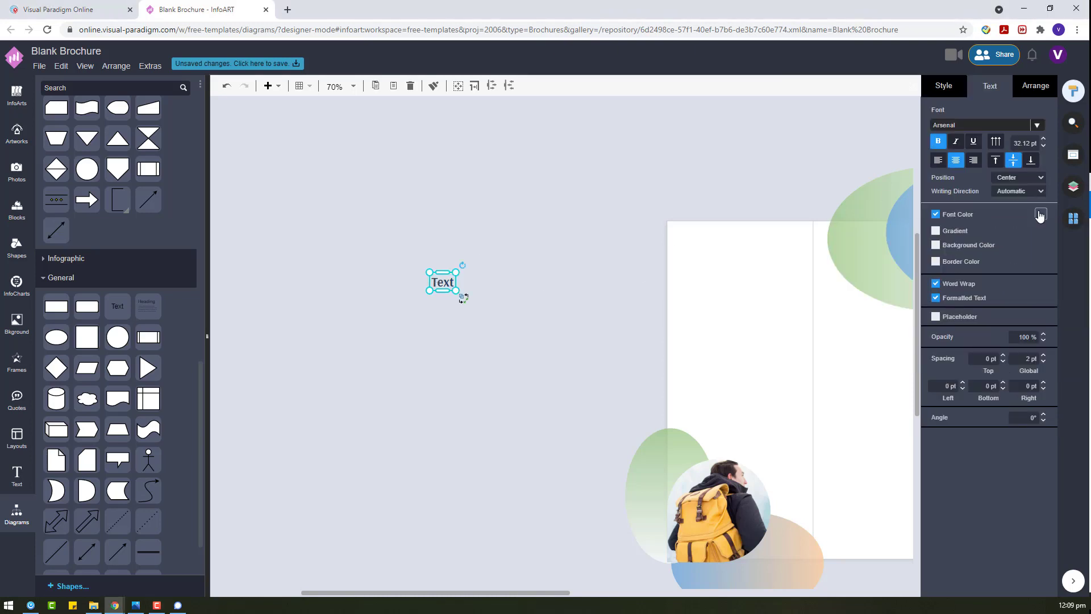
pyautogui.click(1040, 214)
pyautogui.click(1019, 337)
pyautogui.click(1066, 348)
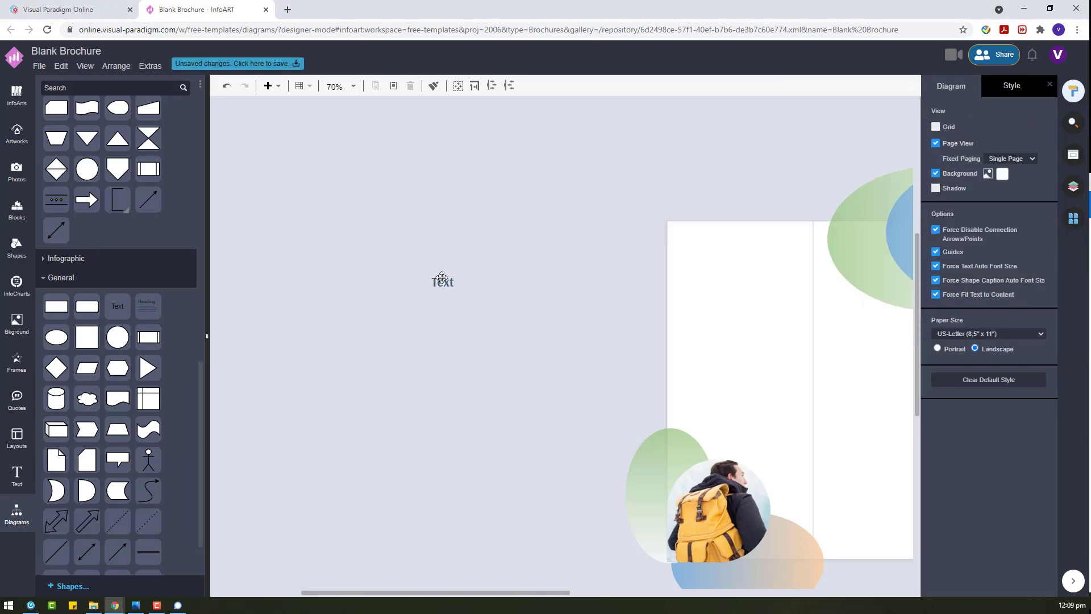
# Widen the text box to fit a brochure panel and left-align its text
pyautogui.moveTo(441, 287); pyautogui.dragTo(816, 279)
pyautogui.scroll(4, 426, 253)
pyautogui.click(935, 161)
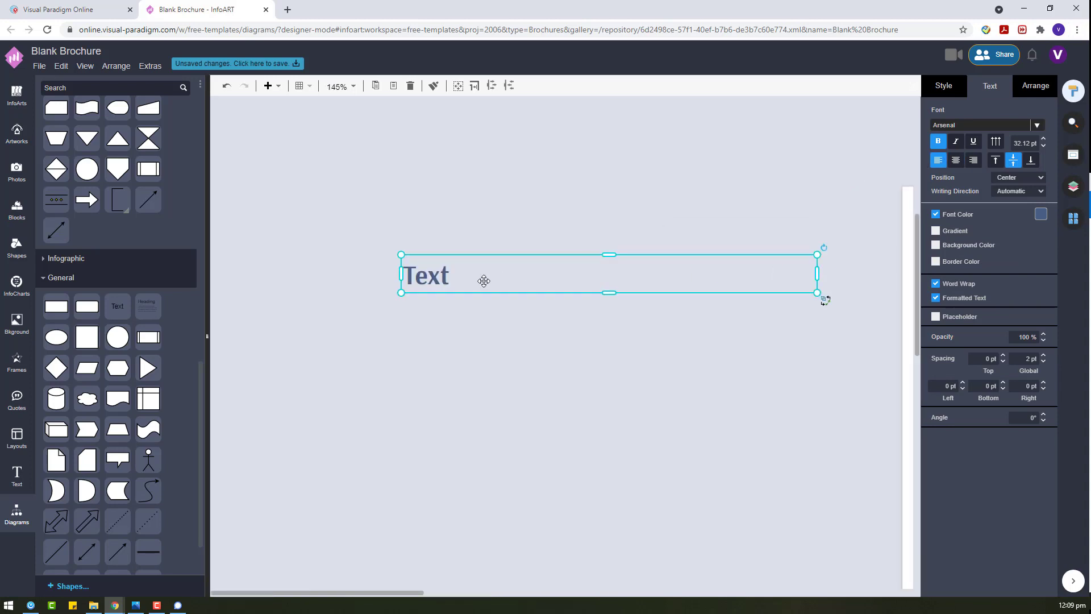
pyautogui.scroll(-8, 485, 280)
pyautogui.scroll(3, 506, 298)
pyautogui.scroll(5, 460, 290)
pyautogui.moveTo(585, 310); pyautogui.dragTo(475, 311)
pyautogui.scroll(-4, 438, 312)
pyautogui.moveTo(372, 313)
pyautogui.mouseDown()
pyautogui.moveTo(409, 308)
pyautogui.moveTo(390, 311)
pyautogui.mouseUp()
pyautogui.scroll(5, 416, 312)
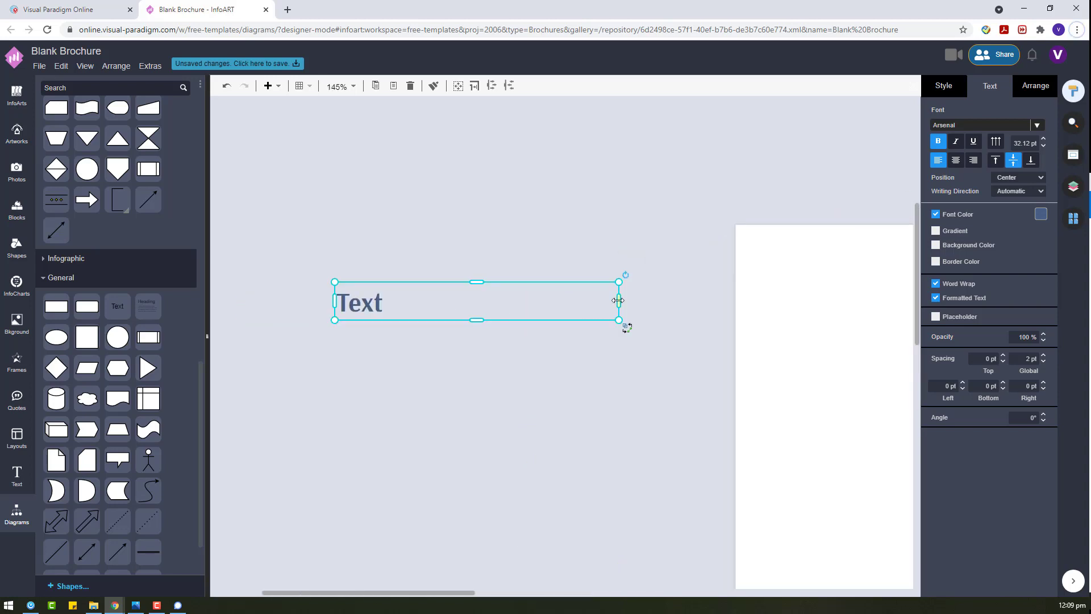
pyautogui.moveTo(619, 302); pyautogui.dragTo(563, 302)
pyautogui.click(427, 332)
# Duplicate the text box just below the original and set the copy's font to Abel at 15 pt
pyautogui.scroll(-4, 428, 332)
pyautogui.moveTo(403, 315); pyautogui.dragTo(491, 205)
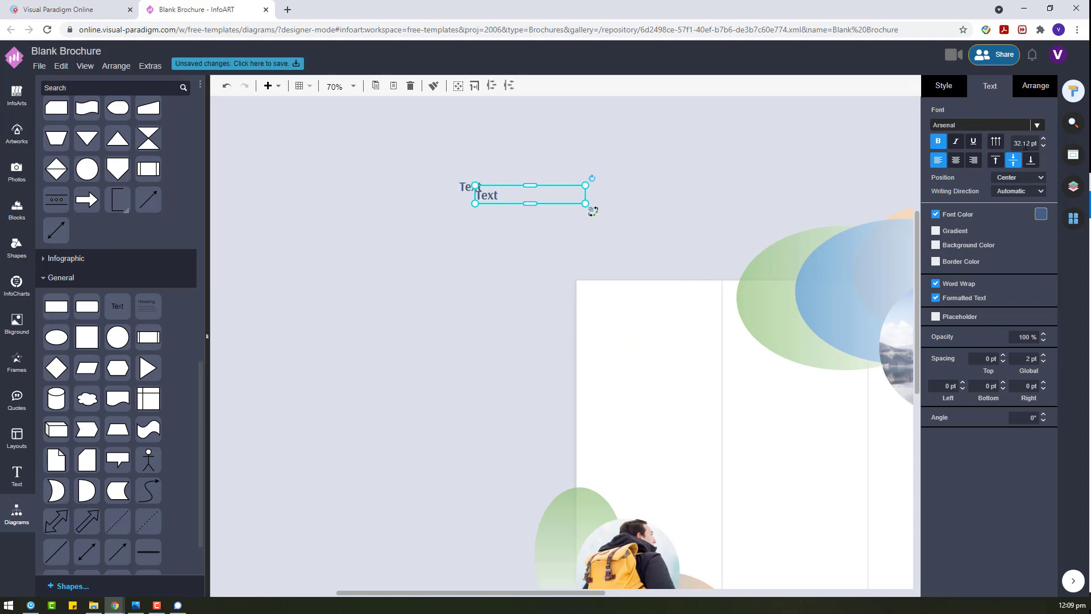
pyautogui.click(977, 126)
pyautogui.click(965, 156)
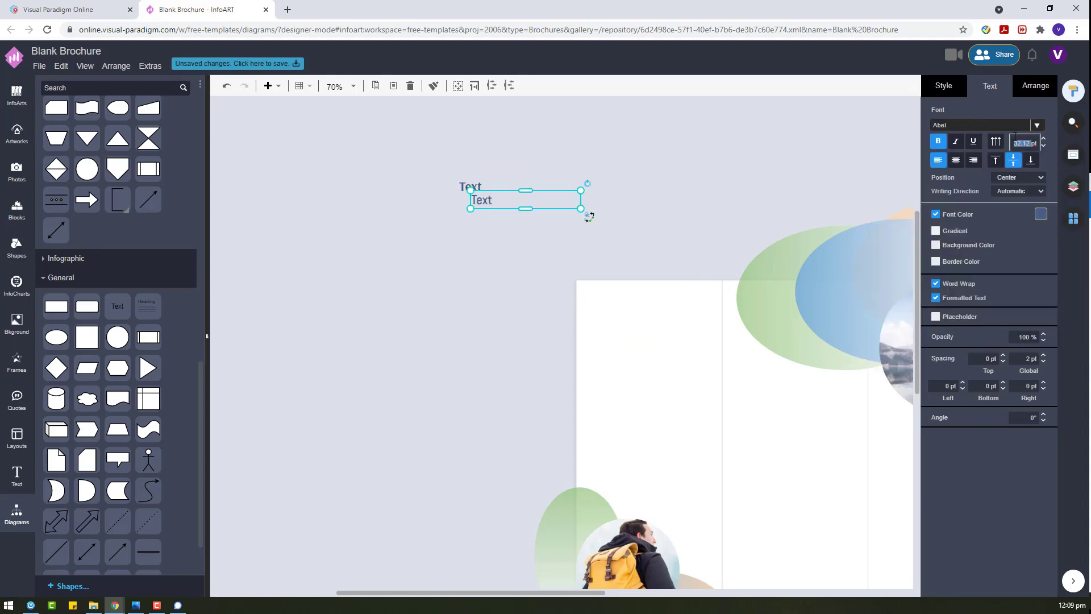
pyautogui.write('15')
pyautogui.press('Return')
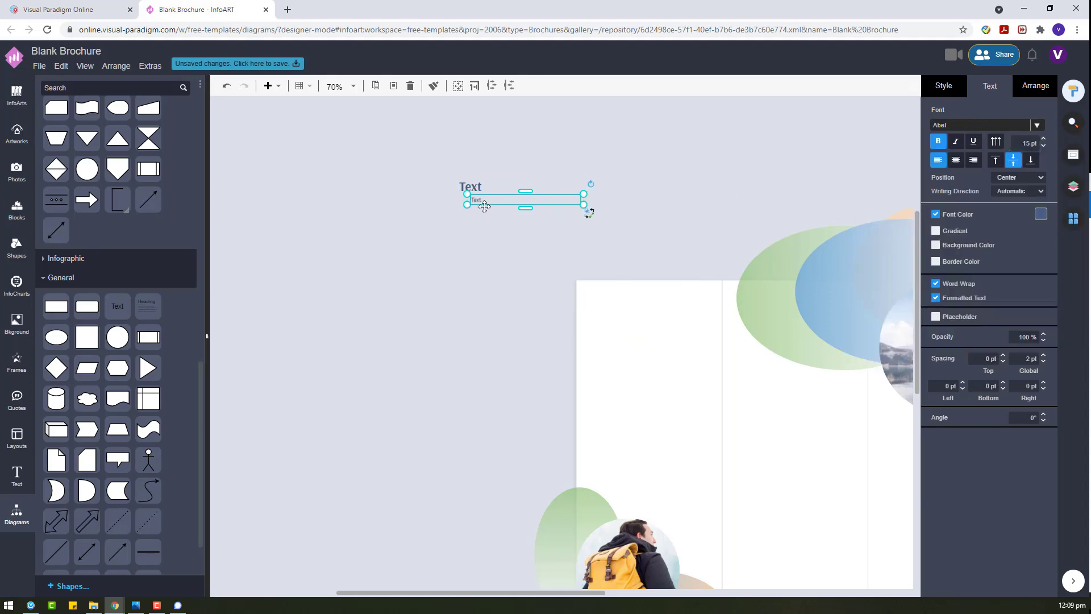
# Replace the smaller text with a Lorem ipsum paragraph starting "Lorem ipsum dolor sit amet, consectetur adipiscing elit"
pyautogui.moveTo(484, 206); pyautogui.dragTo(476, 211)
pyautogui.doubleClick(483, 203)
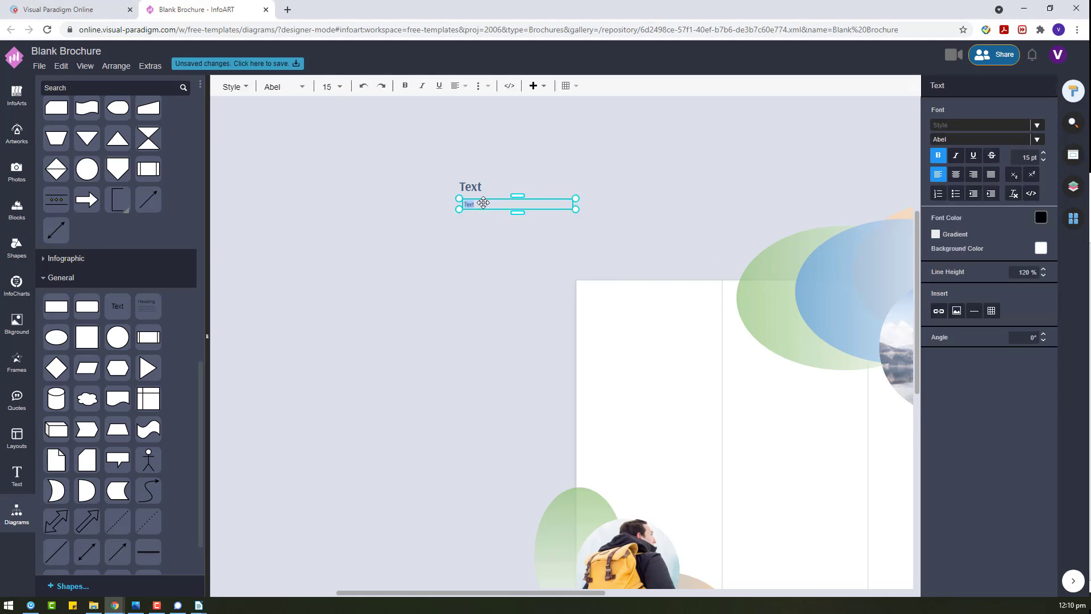
pyautogui.write('Lorem ipsum dolor sit amet, consectetur adipiscing elit, sed do eiusmod tempor incididunt ut labore et dolore magna aliqua. Orci dapibus ultrices in iaculis. Lorem dolor sed viverra ipsum. Senectus et netus et malesuada fames ac turpis egestas. Nec ultrices dui sapien eget mi proin sed. Pharetra pharetra massa massa ultricies mi quis hendrerit.')
pyautogui.press('Escape')
pyautogui.press('F9')
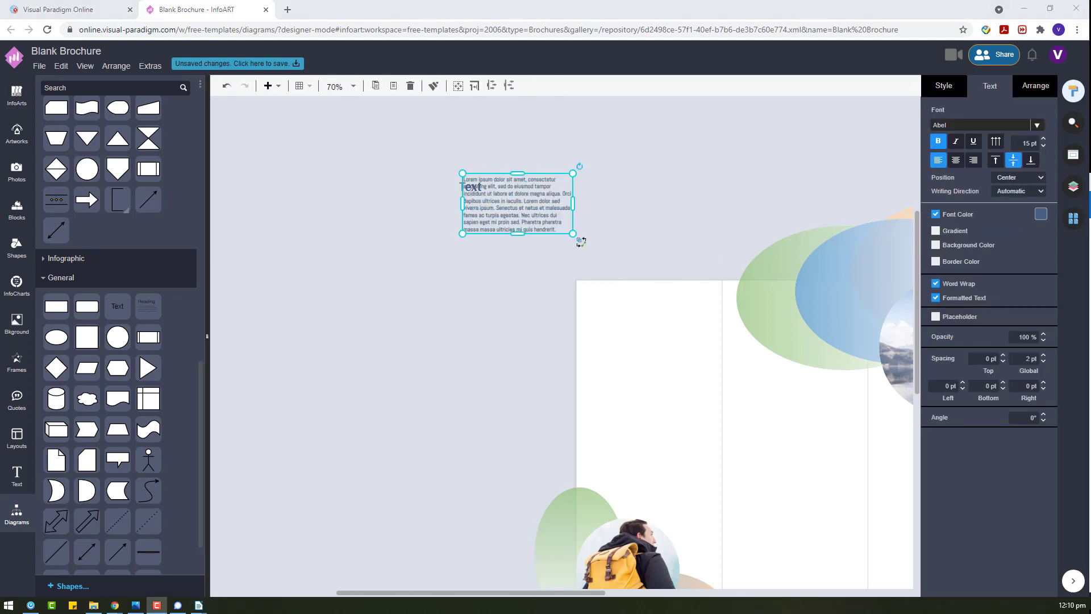
# Change the larger text to the heading "WHO WE ARE" and align the paragraph directly beneath it
pyautogui.moveTo(483, 196); pyautogui.dragTo(472, 263)
pyautogui.doubleClick(476, 185)
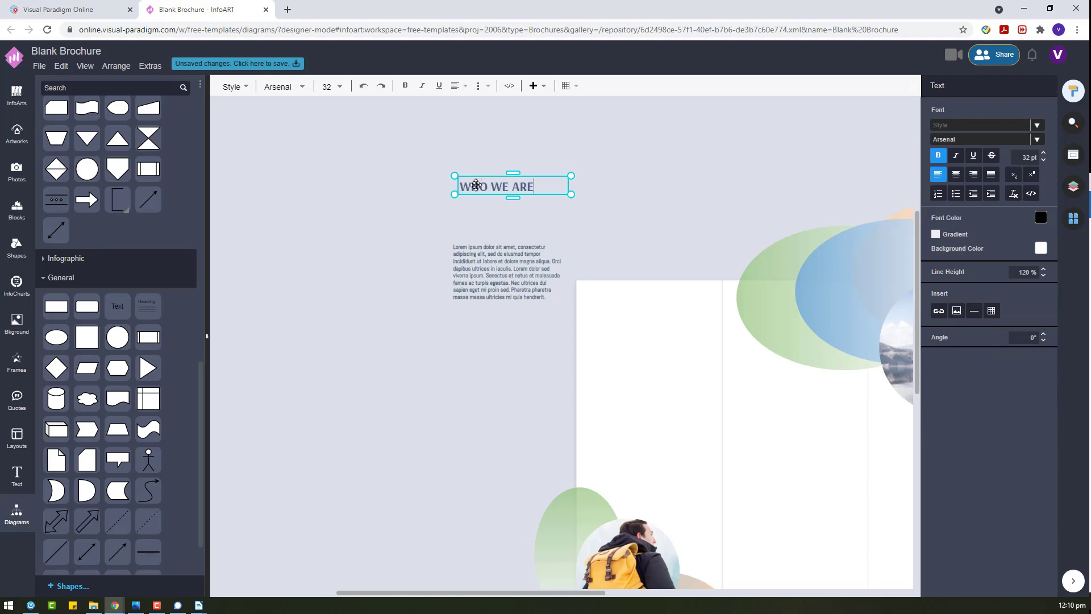
pyautogui.click(609, 232)
pyautogui.moveTo(499, 264); pyautogui.dragTo(505, 217)
# Move the heading and paragraph together to the top of the page's first panel
pyautogui.moveTo(400, 154); pyautogui.dragTo(623, 290)
pyautogui.click(1022, 85)
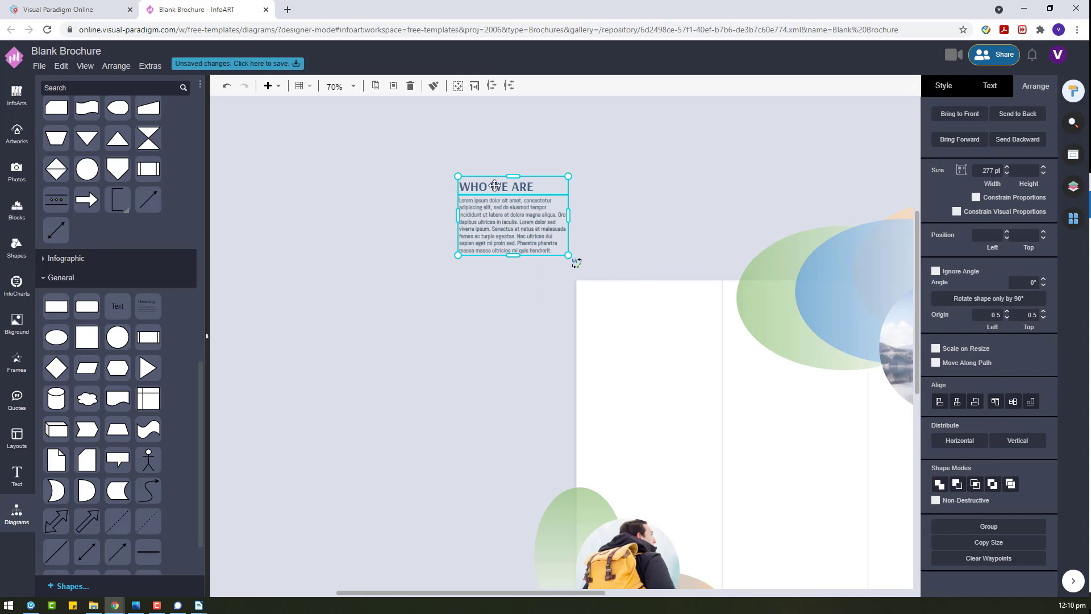
pyautogui.moveTo(494, 185); pyautogui.dragTo(626, 306)
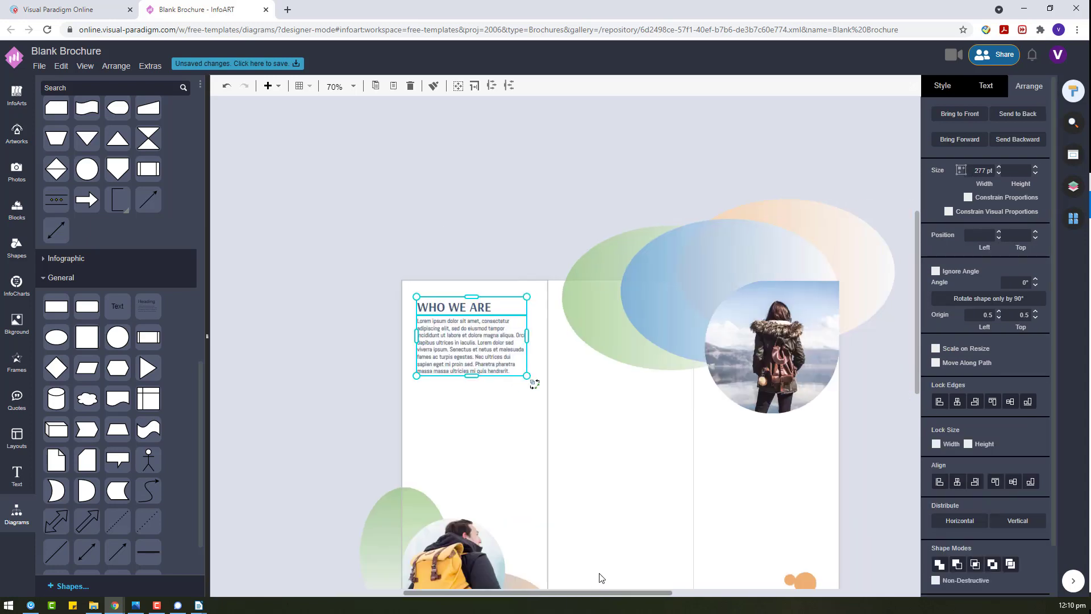
# Place a copy of the "WHO WE ARE" heading and paragraph in the middle panel below the green ellipse
pyautogui.moveTo(600, 592); pyautogui.dragTo(627, 592)
pyautogui.scroll(-2, 628, 465)
pyautogui.hotkey('ctrl', 'v')
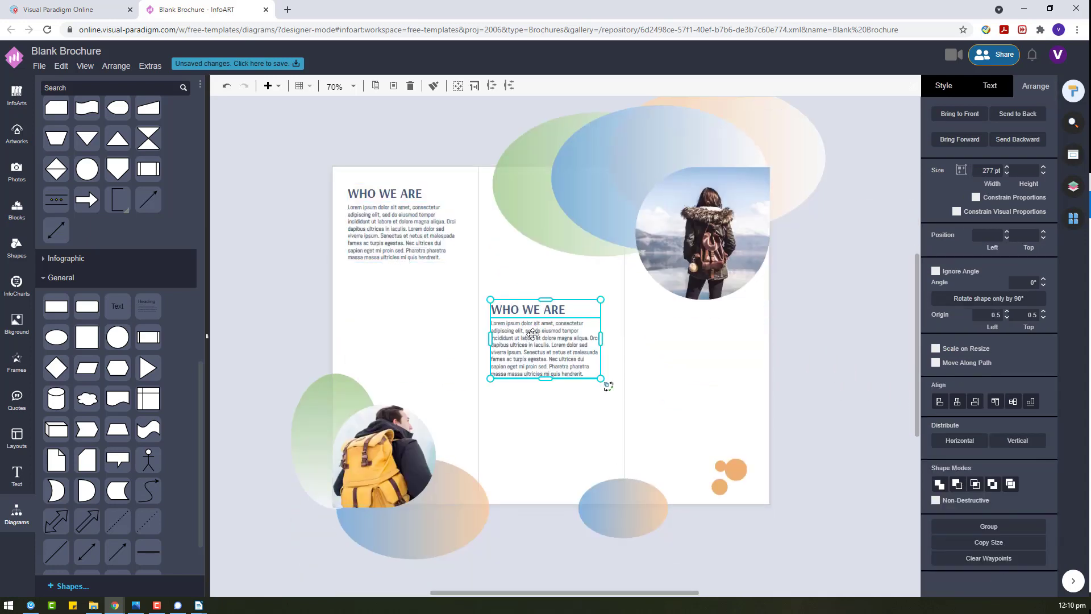
pyautogui.moveTo(530, 314); pyautogui.dragTo(535, 290)
# Duplicate the middle panel's paragraph below itself and delete the copy's text from "Senectus et netus" onward
pyautogui.click(554, 333)
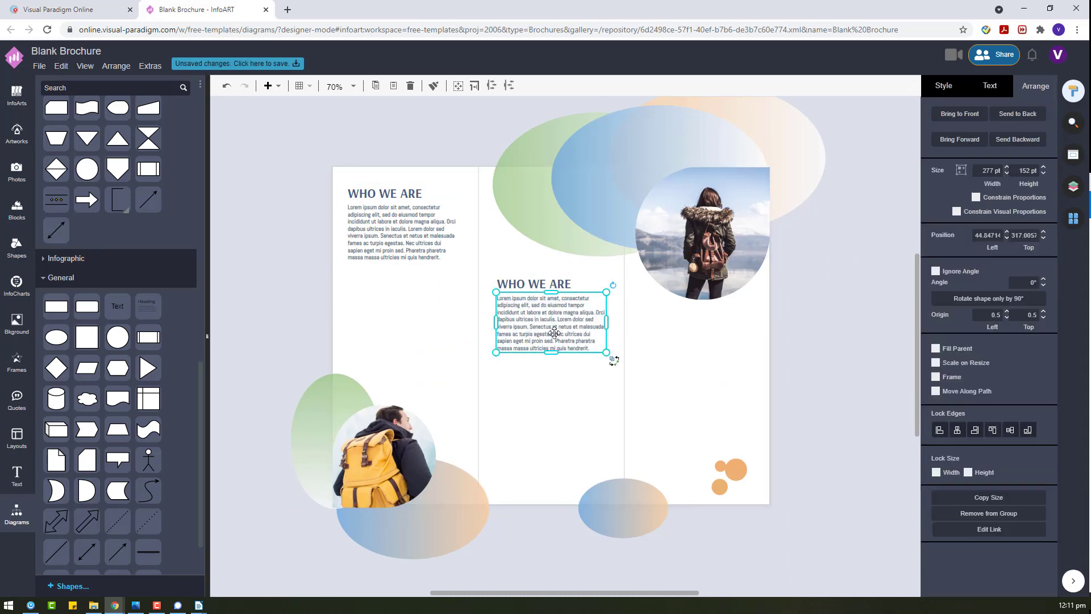
pyautogui.keyDown('ctrl'); pyautogui.moveTo(554, 332); pyautogui.dragTo(591, 413); pyautogui.keyUp('ctrl')
pyautogui.doubleClick(550, 384)
pyautogui.click(493, 372)
pyautogui.doubleClick(531, 390)
pyautogui.moveTo(530, 392); pyautogui.dragTo(581, 414)
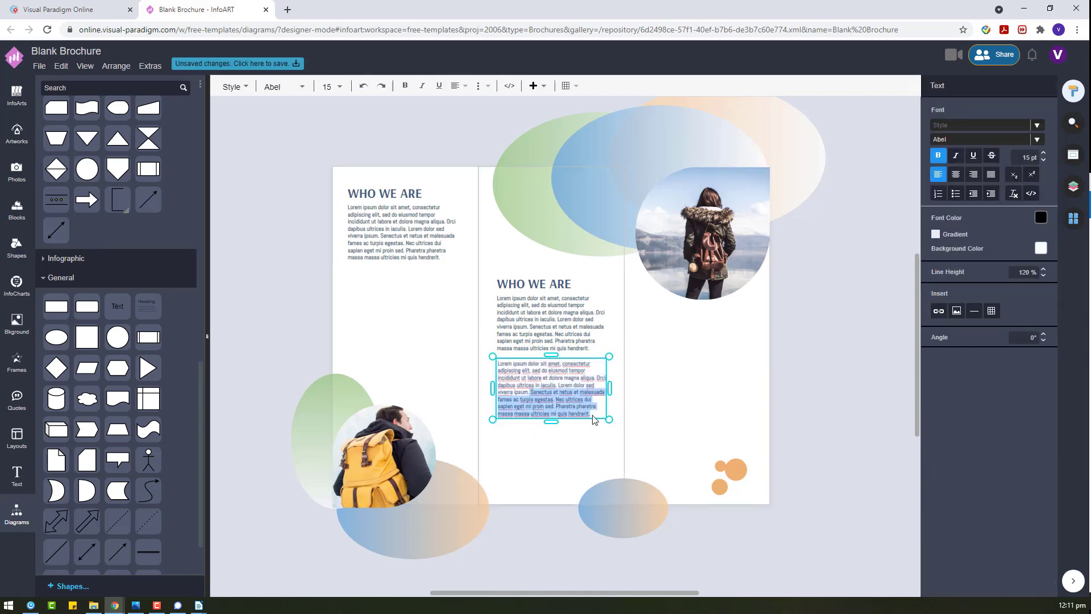
pyautogui.press('BackSpace')
pyautogui.click(593, 419)
pyautogui.click(540, 382)
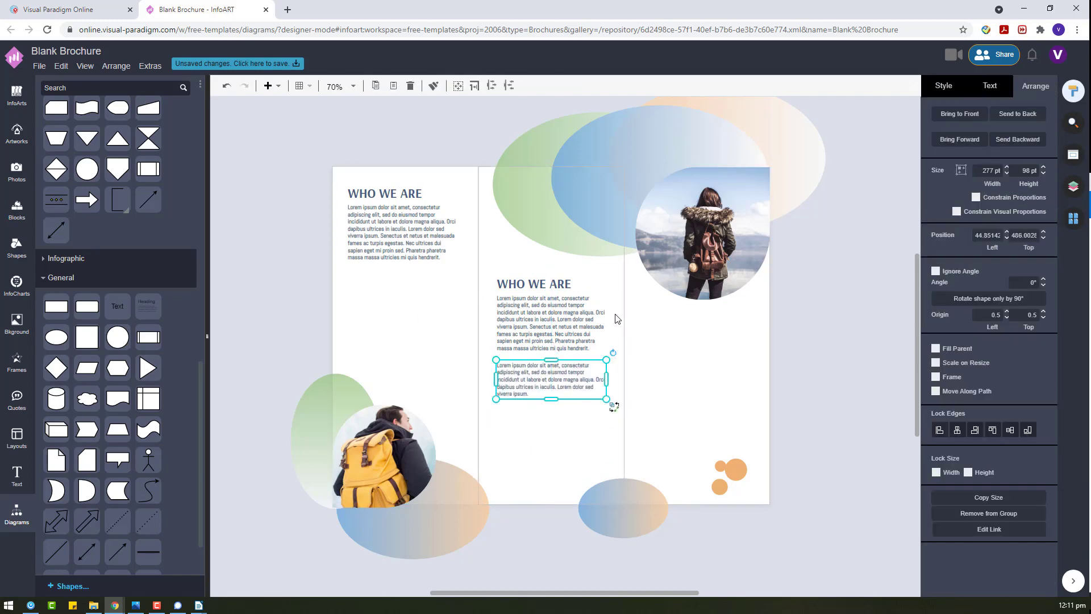
# Change the middle panel's heading to "LIGHT WEIGHT"
pyautogui.doubleClick(540, 285)
pyautogui.write('TH')
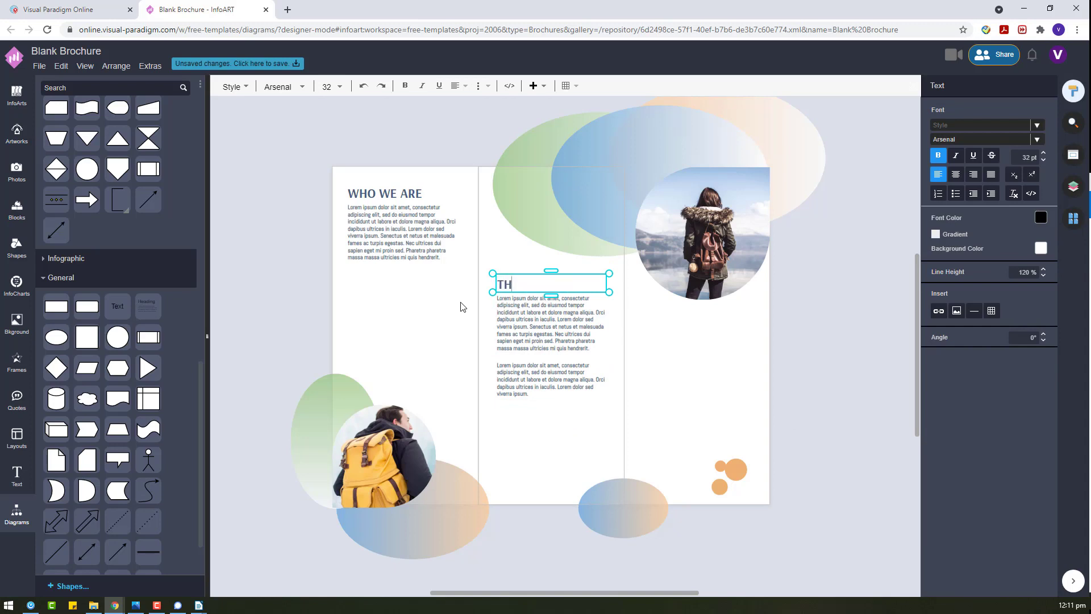
pyautogui.tripleClick(527, 283)
pyautogui.write('C')
pyautogui.write('T WEIGHT')
pyautogui.click(293, 273)
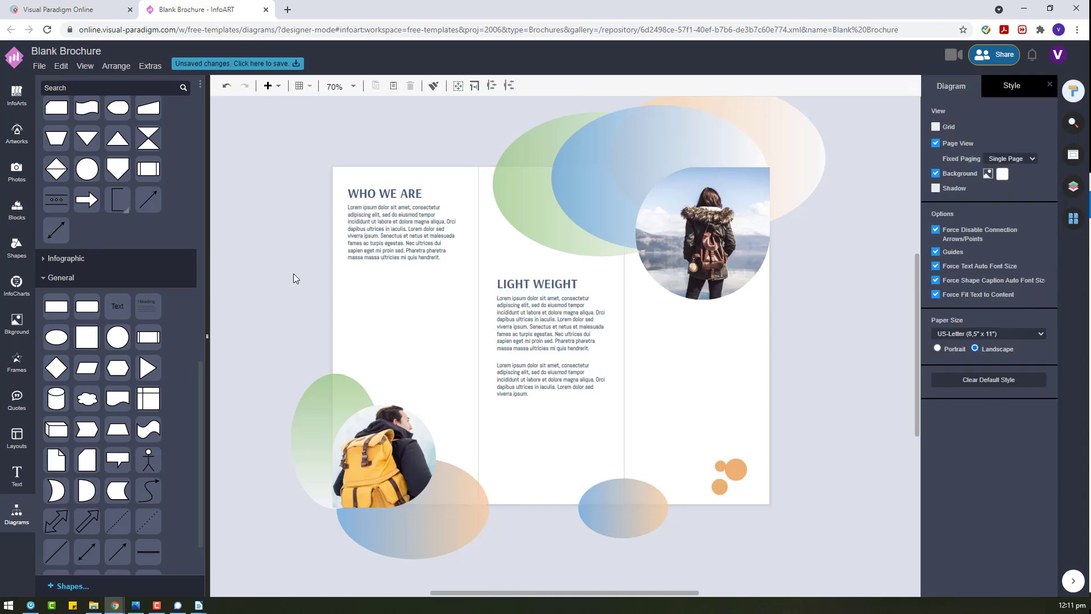
# Place a copy of the "LIGHT WEIGHT" heading outside the page's right edge
pyautogui.click(561, 286)
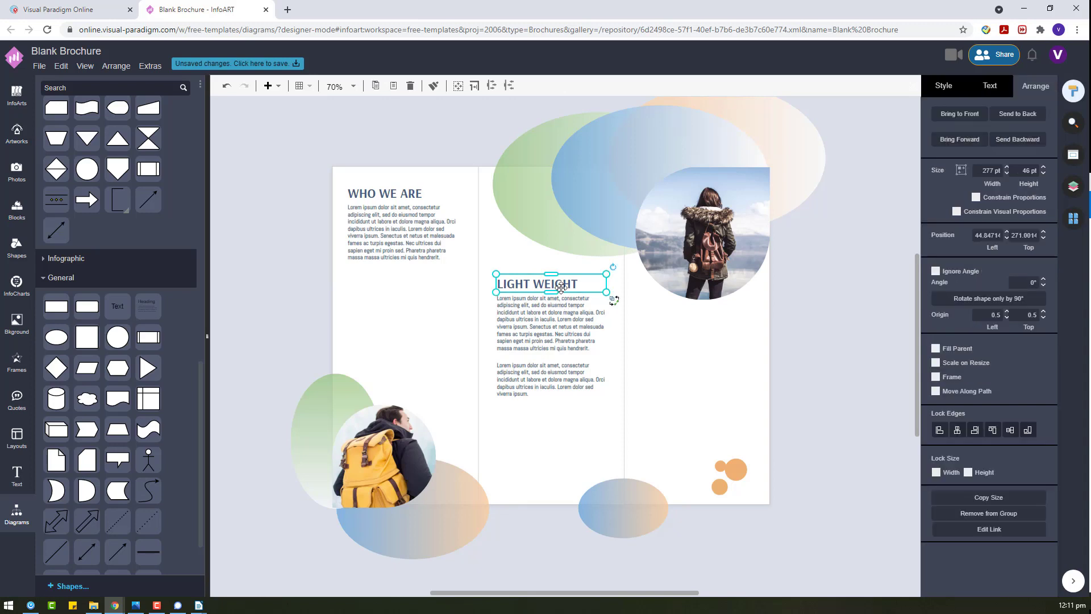
pyautogui.moveTo(561, 287); pyautogui.dragTo(859, 295)
# Place a copy of the orange circle, enlarged to about 128 pt wide, over the lower-left edge of the right panel's photo
pyautogui.click(723, 489)
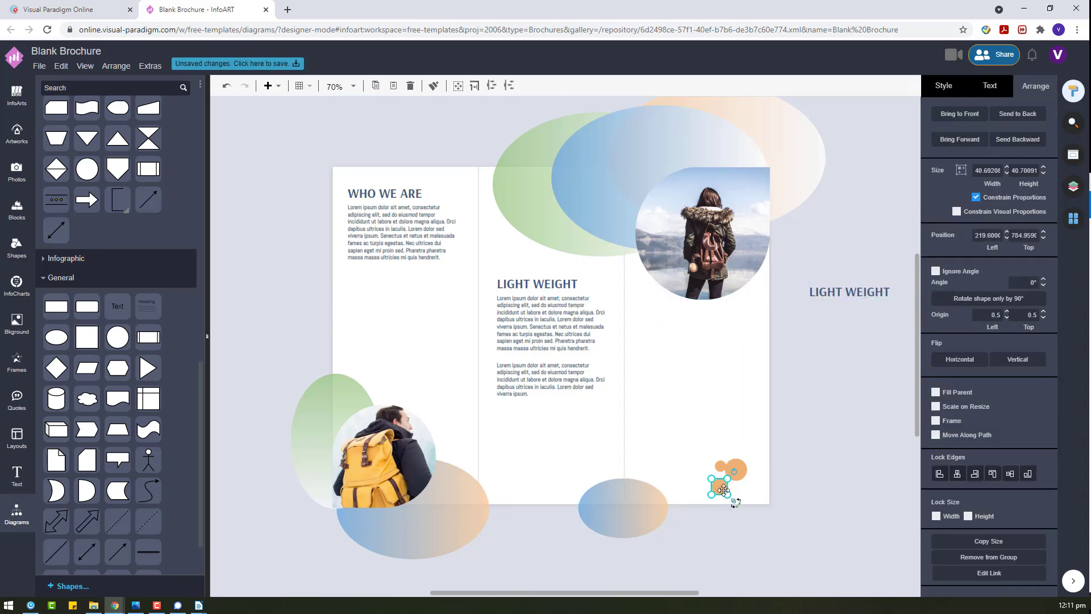
pyautogui.hotkey('ctrl', 'v')
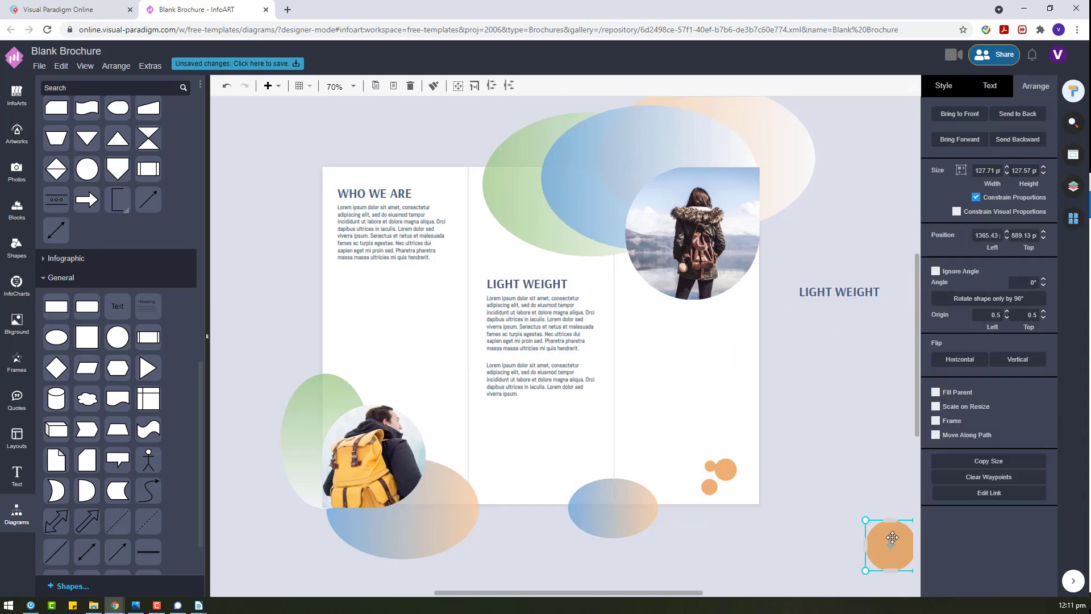
pyautogui.moveTo(887, 542); pyautogui.dragTo(661, 299)
# Change the spare "LIGHT WEIGHT" heading outside the page to "BUY NOW"
pyautogui.click(826, 295)
pyautogui.doubleClick(827, 293)
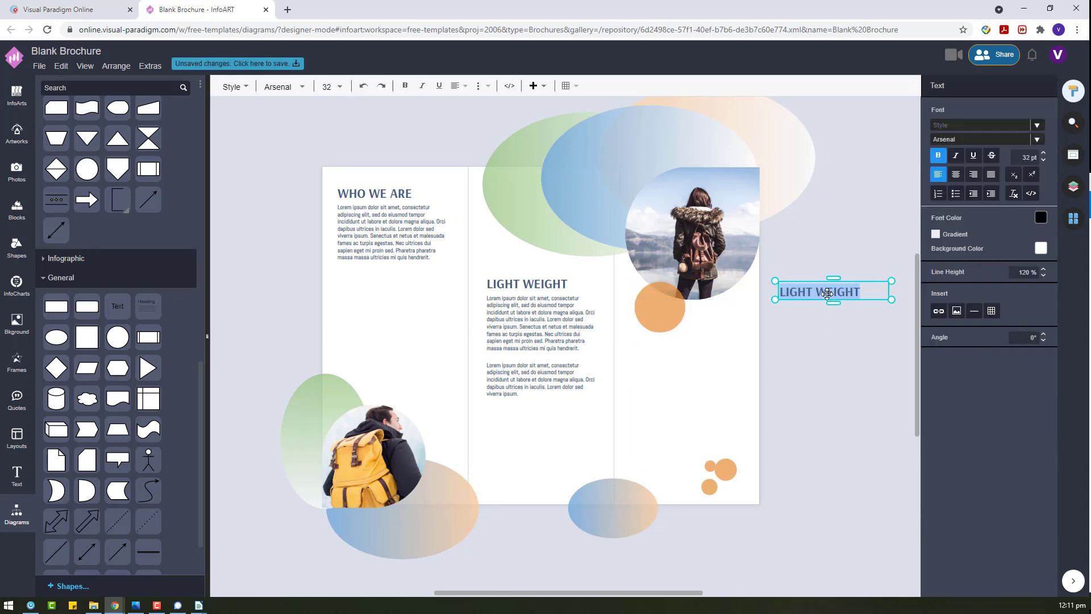
pyautogui.write('P')
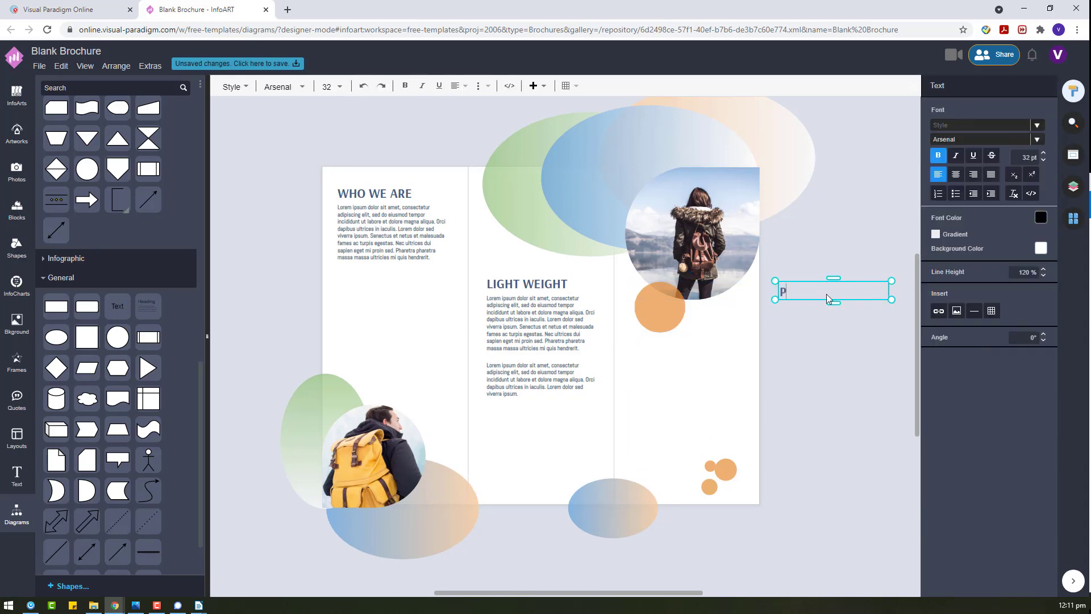
pyautogui.write('URCHA')
pyautogui.press('BackSpace')
pyautogui.press('BackSpace')
pyautogui.press('BackSpace')
pyautogui.press('BackSpace')
pyautogui.press('BackSpace')
pyautogui.press('BackSpace')
pyautogui.write('BUY')
pyautogui.press('Escape')
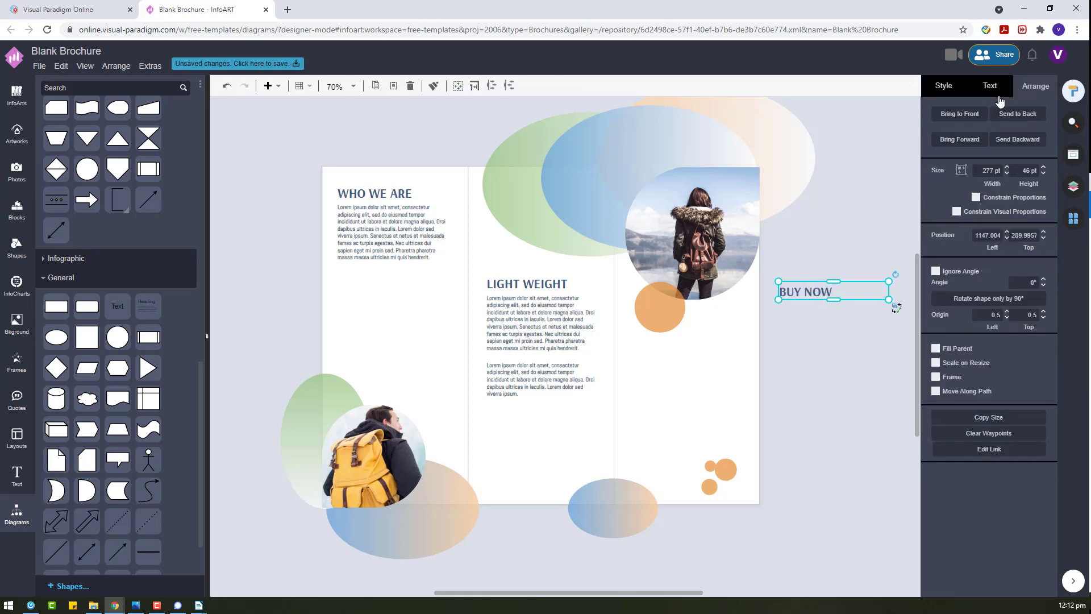
# Make the "BUY NOW" text white and centre-aligned, keeping it outside the page's right edge
pyautogui.click(989, 85)
pyautogui.click(1040, 214)
pyautogui.click(1027, 233)
pyautogui.click(955, 160)
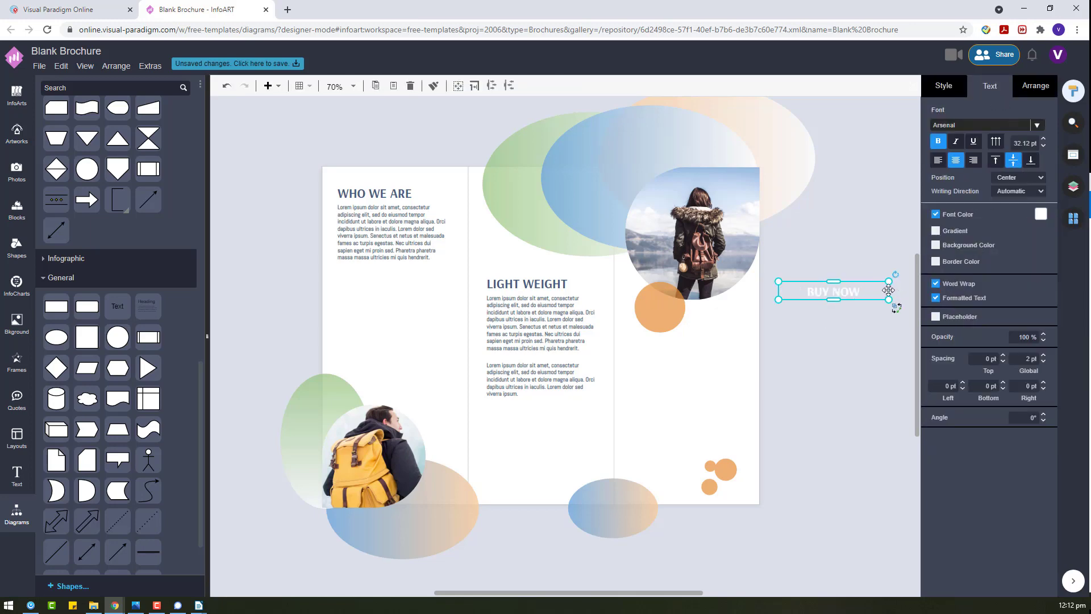
pyautogui.scroll(4, 889, 291)
pyautogui.moveTo(900, 284); pyautogui.dragTo(809, 323)
pyautogui.rightClick(809, 322)
pyautogui.moveTo(835, 448)
pyautogui.click(761, 450)
# Enlarge the new orange circle by about half and send it behind the right panel's photo
pyautogui.click(450, 339)
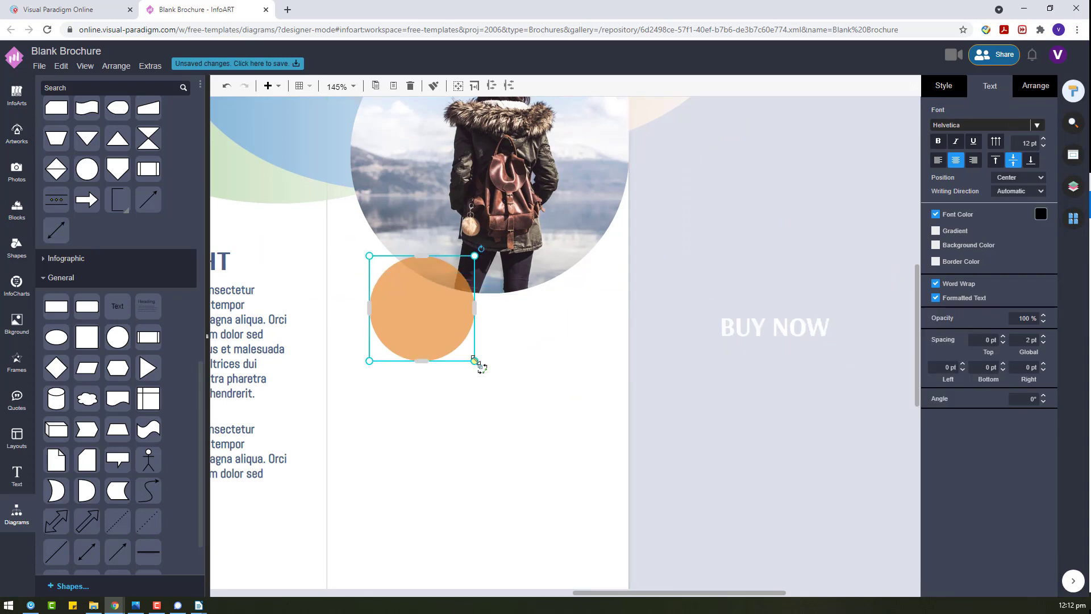
pyautogui.moveTo(368, 361); pyautogui.dragTo(324, 392)
pyautogui.moveTo(404, 341); pyautogui.dragTo(439, 305)
pyautogui.rightClick(402, 304)
pyautogui.moveTo(432, 431)
pyautogui.click(674, 431)
pyautogui.rightClick(429, 362)
pyautogui.moveTo(548, 493)
pyautogui.click(648, 496)
# Place the "BUY NOW" text on the orange circle and add a larger copy reading "25%" at 55.57 pt below it
pyautogui.click(799, 405)
pyautogui.moveTo(794, 326); pyautogui.dragTo(436, 306)
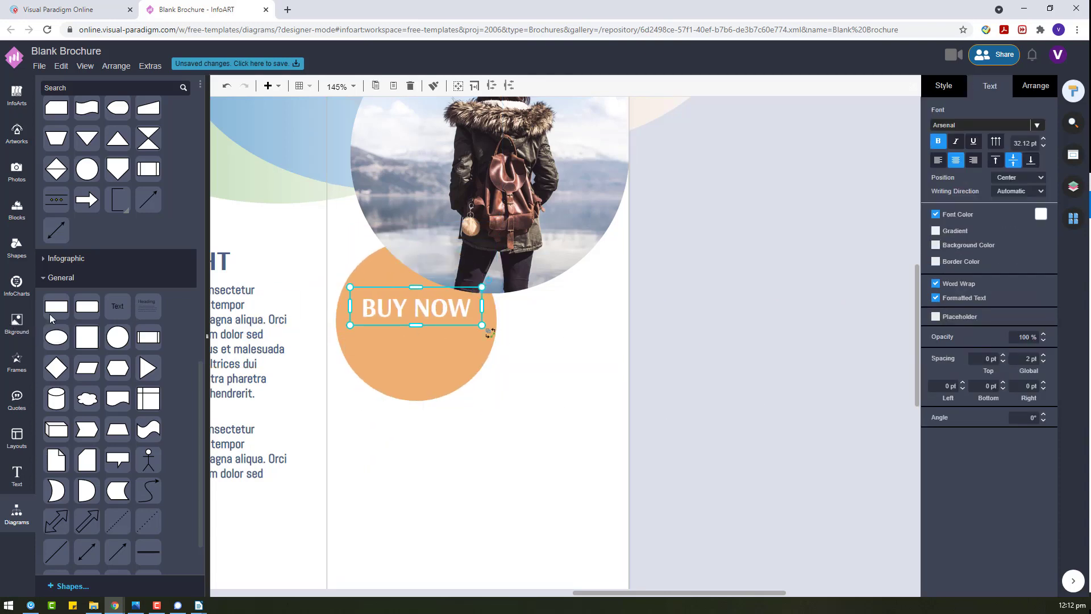
pyautogui.hotkey('ctrl', 'c')
pyautogui.hotkey('ctrl', 'v')
pyautogui.doubleClick(768, 405)
pyautogui.moveTo(846, 435); pyautogui.dragTo(767, 449)
pyautogui.write('25')
pyautogui.click(787, 344)
pyautogui.moveTo(772, 421); pyautogui.dragTo(401, 339)
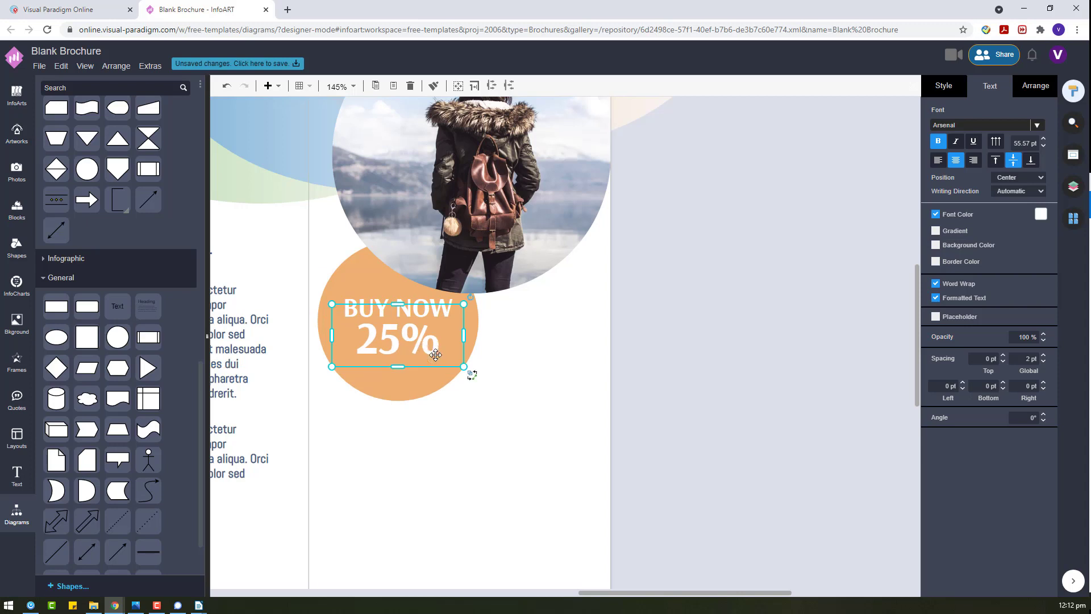
# Add a copy of the "25%" text reading "OFF", reduce it to 37.57 pt and place it below "25%" on the circle
pyautogui.hotkey('ctrl', 'c')
pyautogui.hotkey('ctrl', 'v')
pyautogui.doubleClick(795, 430)
pyautogui.write('0FF')
pyautogui.press('Escape')
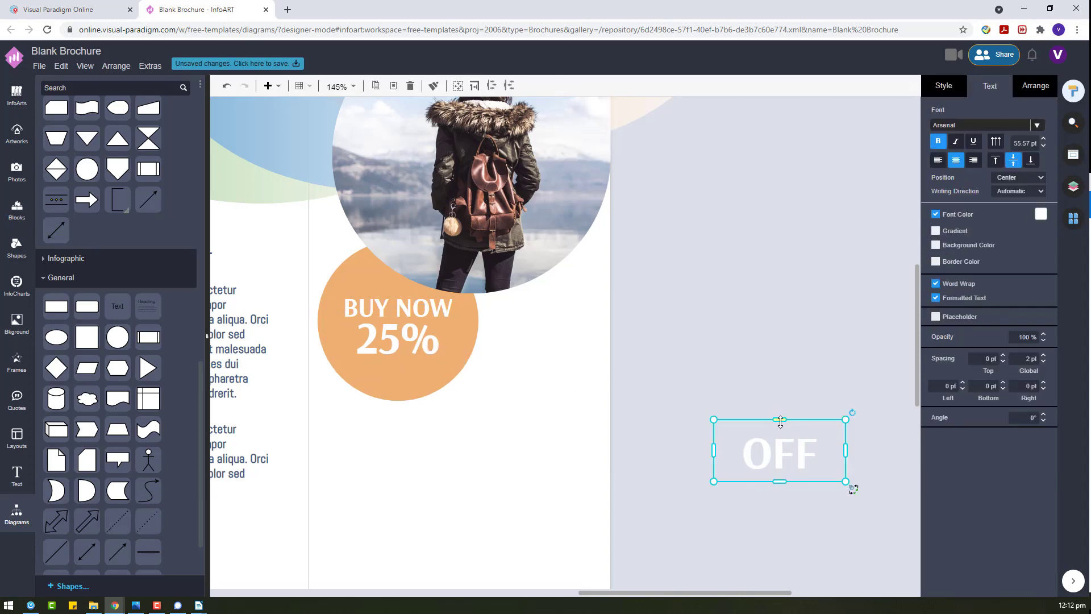
pyautogui.moveTo(852, 487); pyautogui.dragTo(394, 376)
pyautogui.click(500, 364)
pyautogui.click(403, 374)
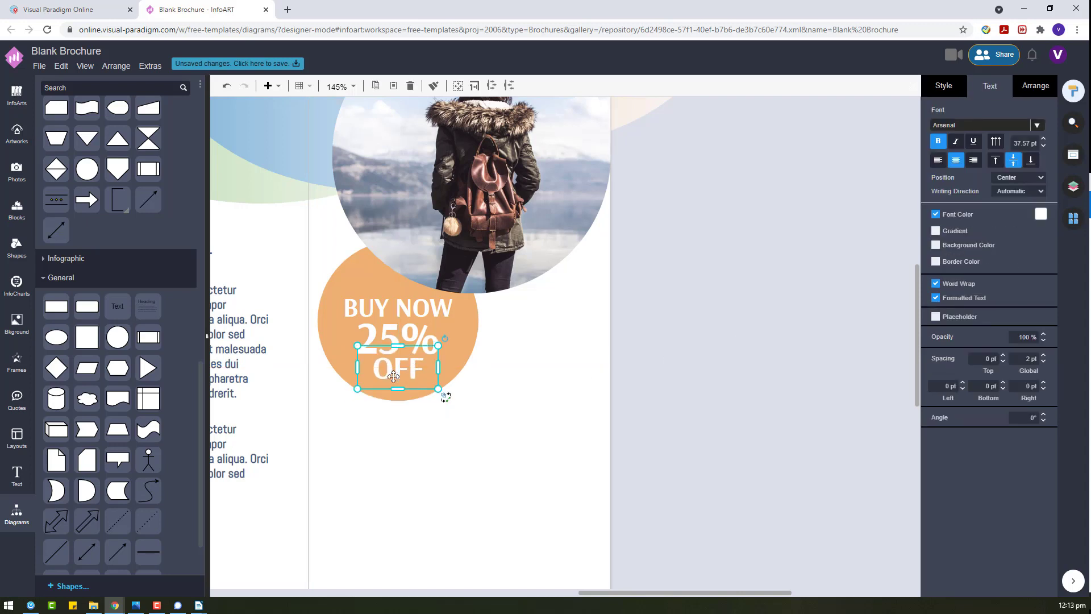
# Select the "BUY NOW", "25%" and "OFF" texts together, enlarge them slightly and centre them on the orange circle
pyautogui.click(543, 347)
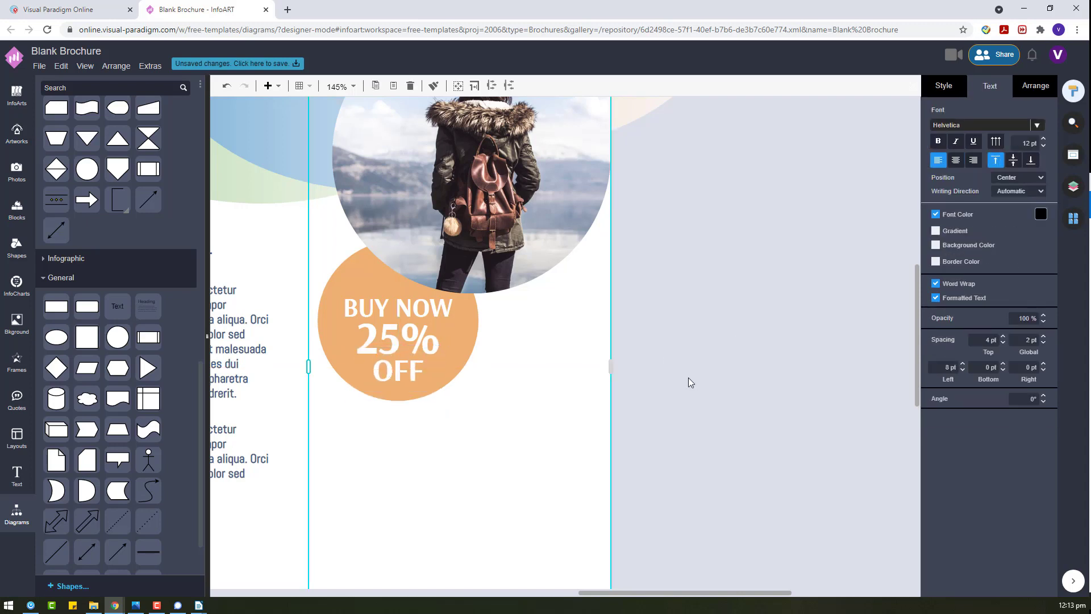
pyautogui.scroll(-5, 685, 392)
pyautogui.scroll(5, 568, 366)
pyautogui.click(549, 383)
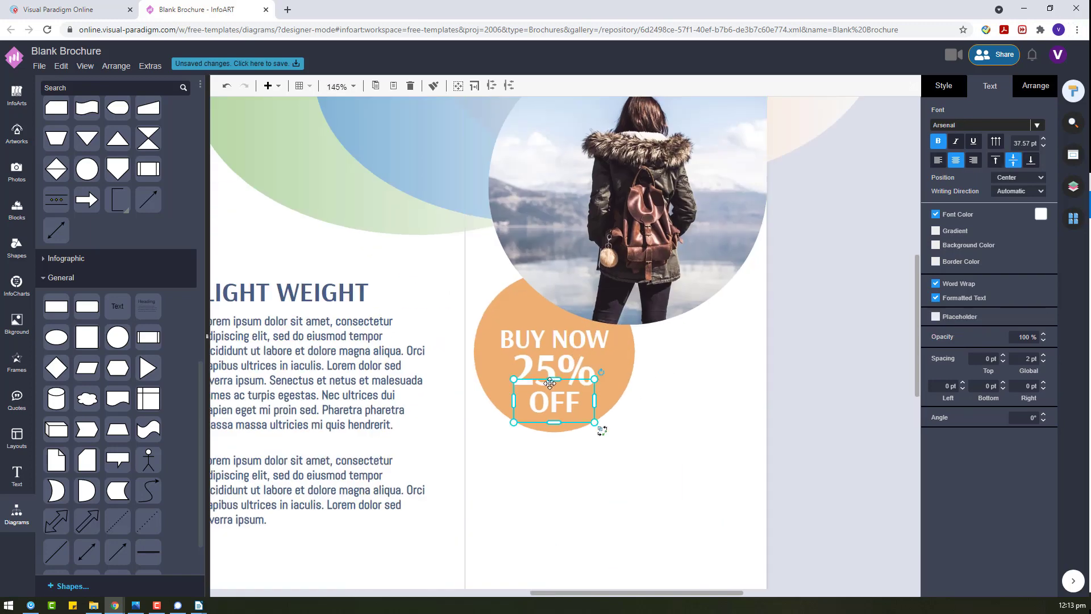
pyautogui.click(541, 353)
pyautogui.click(808, 437)
pyautogui.click(508, 360)
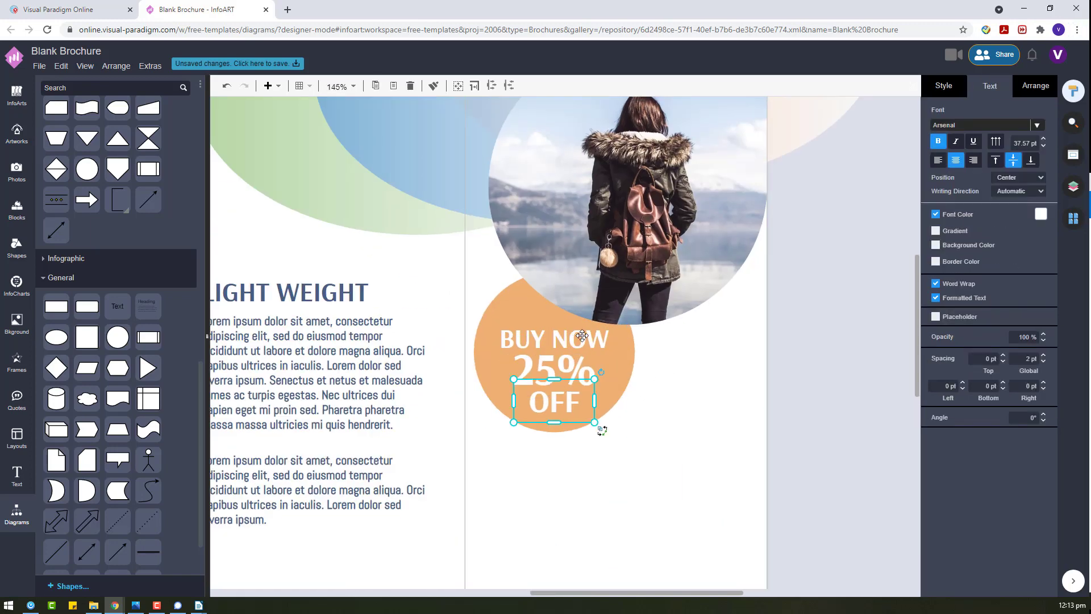
pyautogui.moveTo(810, 457); pyautogui.dragTo(478, 316)
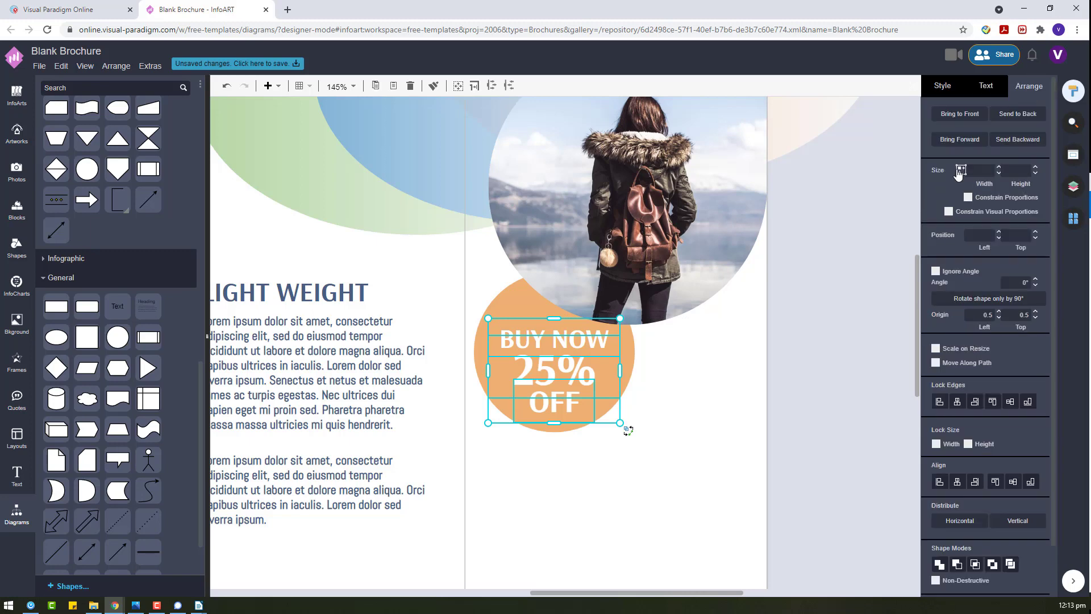
pyautogui.click(782, 343)
pyautogui.moveTo(830, 433); pyautogui.dragTo(481, 303)
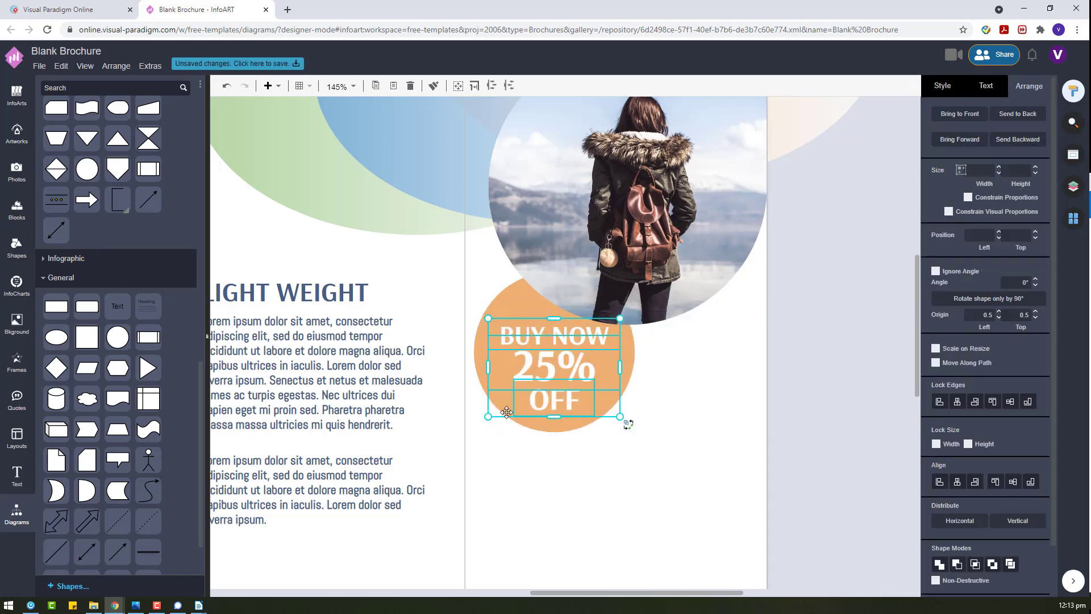
pyautogui.moveTo(485, 418); pyautogui.dragTo(478, 423)
pyautogui.moveTo(550, 372); pyautogui.dragTo(556, 370)
pyautogui.click(747, 426)
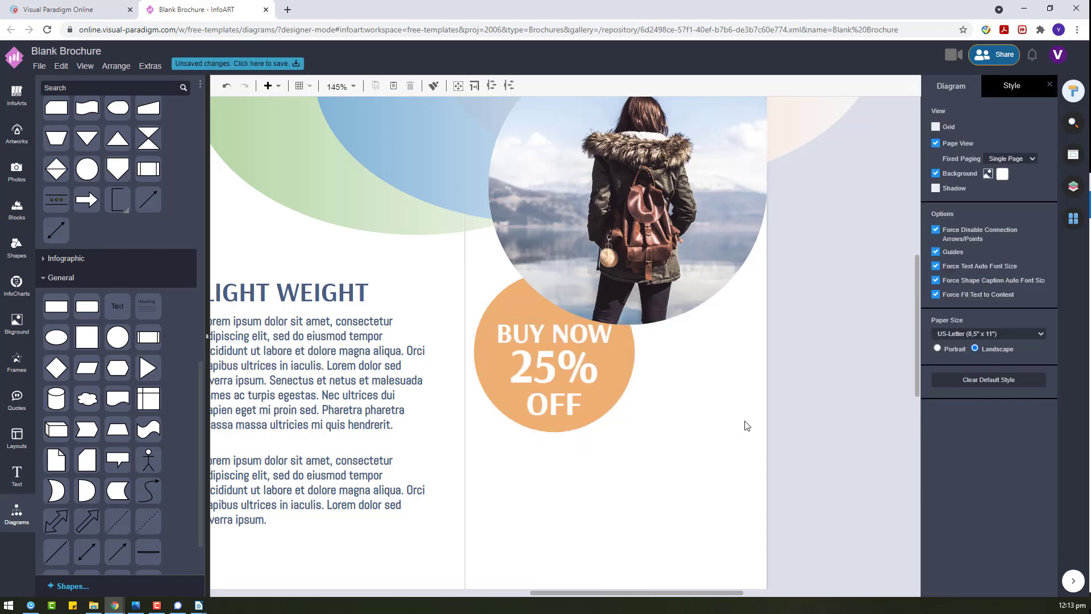
# Copy the "LIGHT WEIGHT" heading outside the page and the middle panel's short paragraph into the right panel below the orange badge
pyautogui.scroll(-3, 699, 428)
pyautogui.click(486, 250)
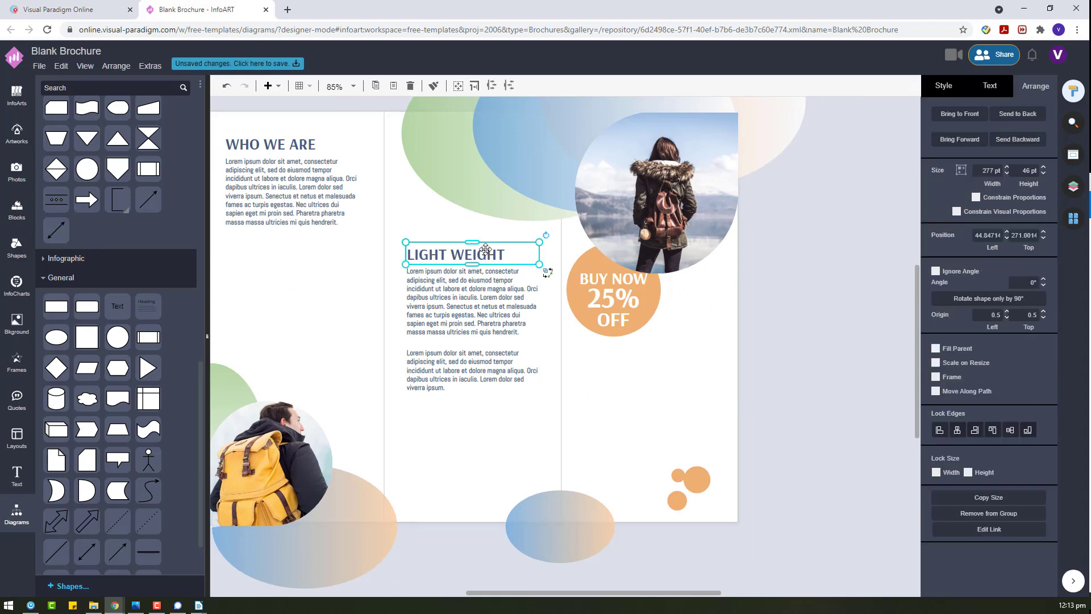
pyautogui.moveTo(486, 250); pyautogui.dragTo(851, 362)
pyautogui.click(482, 348)
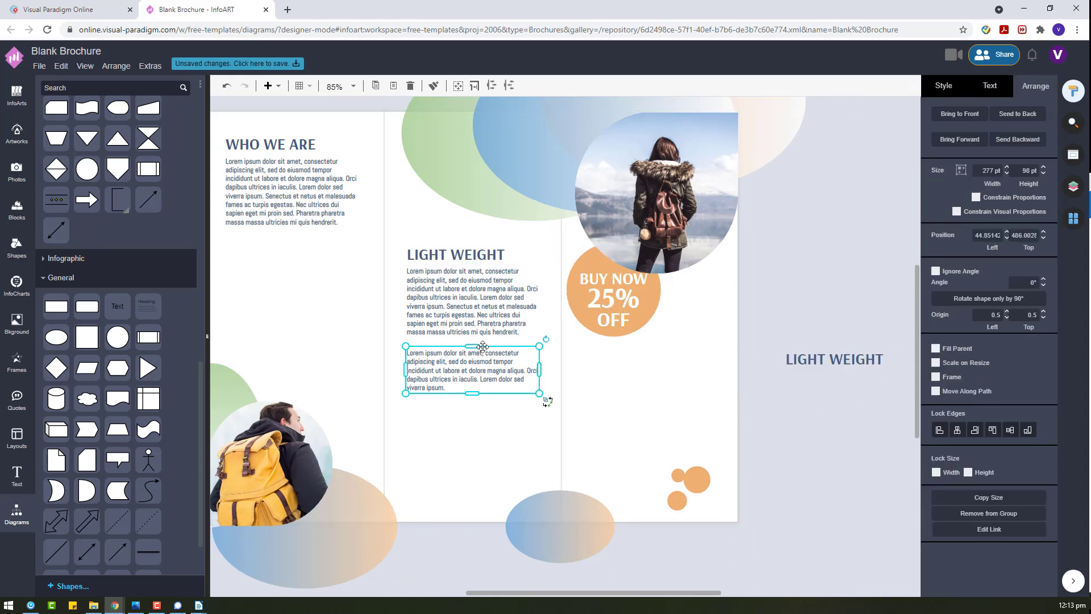
pyautogui.moveTo(482, 347); pyautogui.dragTo(642, 413)
pyautogui.moveTo(476, 367); pyautogui.dragTo(473, 370)
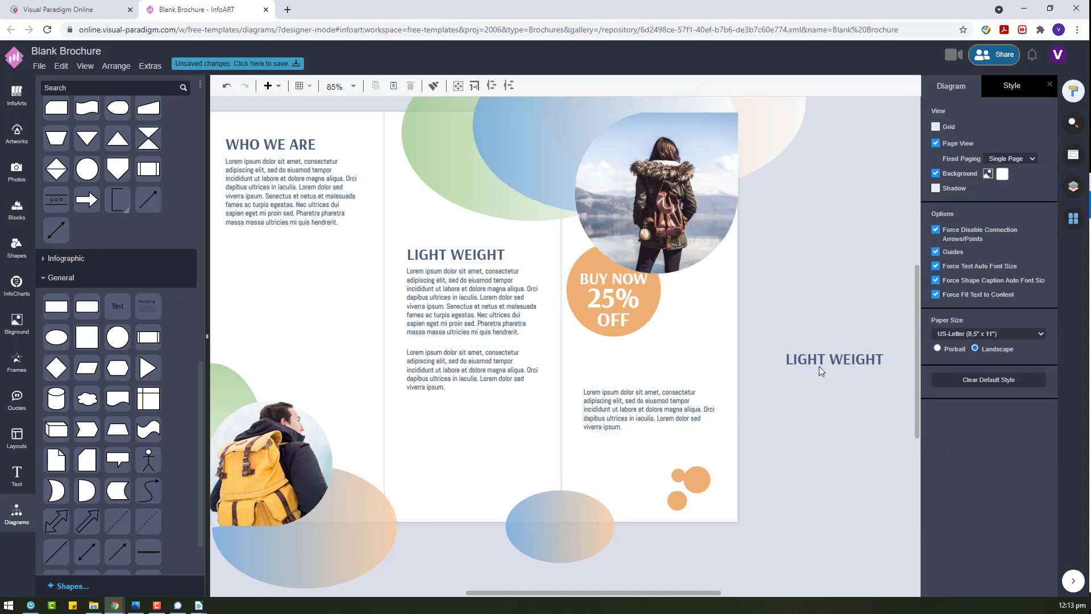
# Move the copied heading above the right panel's paragraph and change it to "BEST COMPANION WITH YOUR TRIP" on two lines
pyautogui.moveTo(824, 364); pyautogui.dragTo(642, 364)
pyautogui.doubleClick(642, 362)
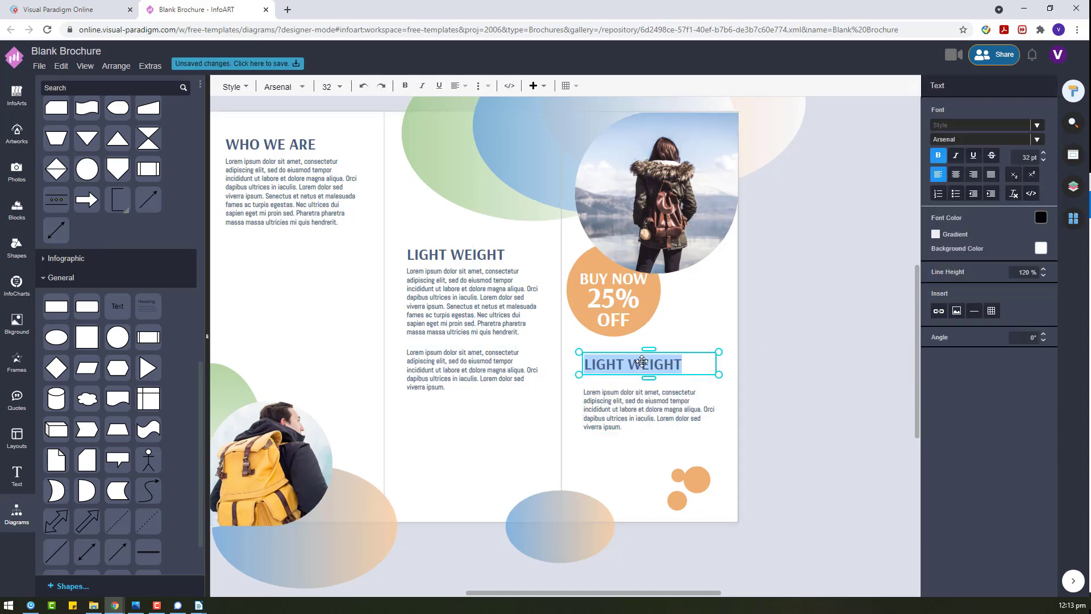
pyautogui.write('BEST COMPANION')
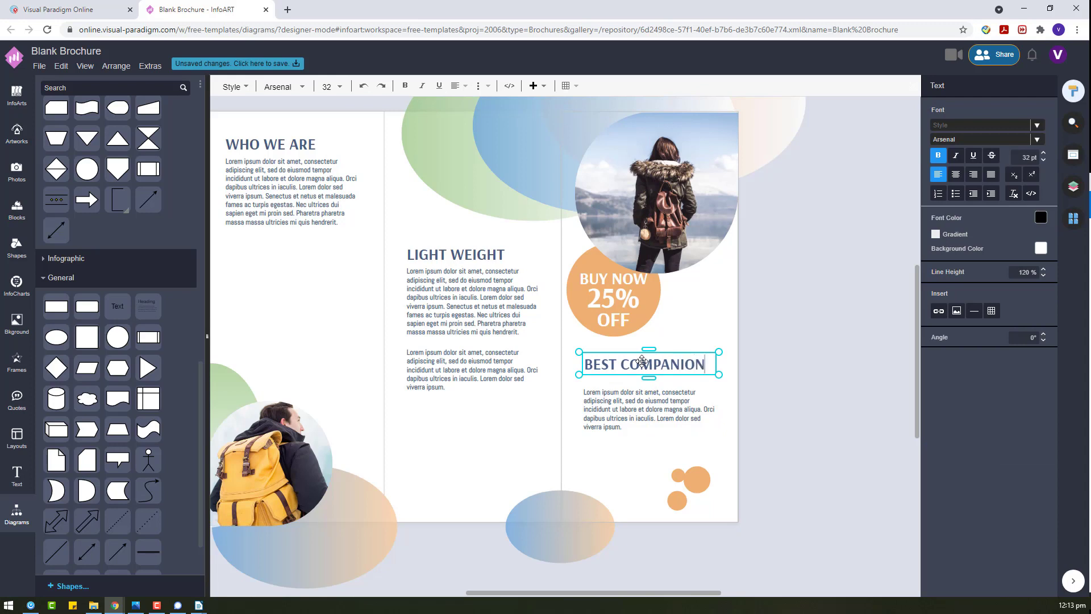
pyautogui.press('Return')
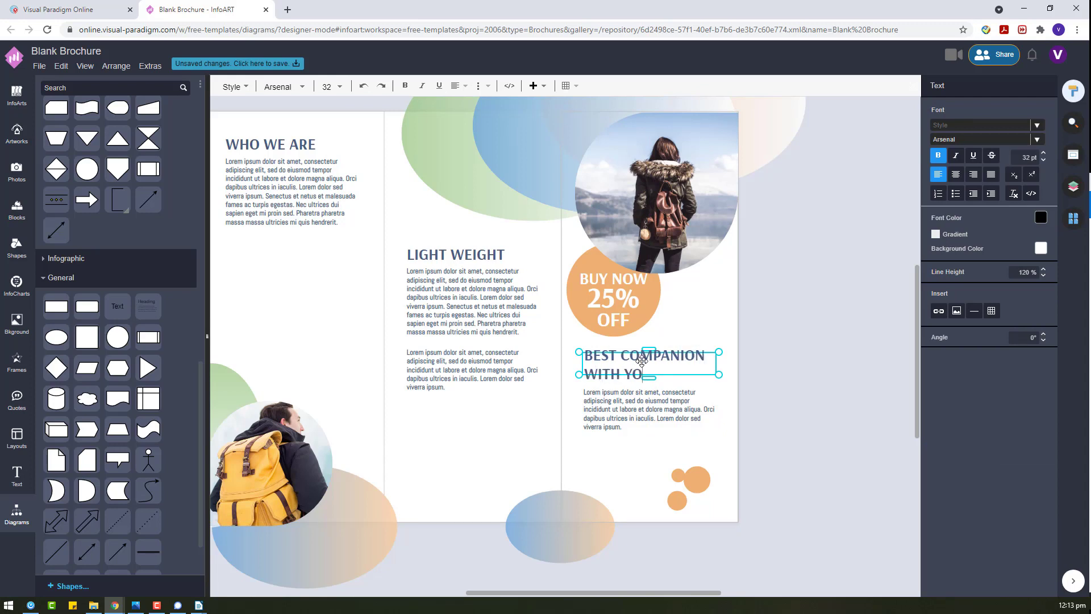
pyautogui.click(748, 360)
# Move the "BEST COMPANION WITH YOUR TRIP" heading and its paragraph down slightly together
pyautogui.click(653, 396)
pyautogui.keyDown('shift'); pyautogui.click(684, 358); pyautogui.keyUp('shift')
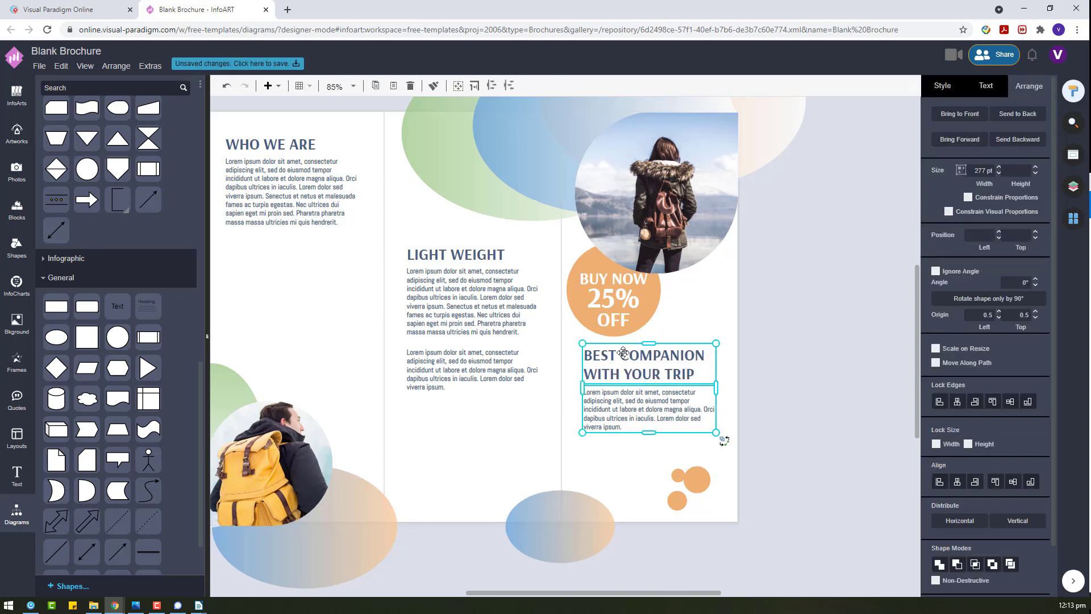
pyautogui.moveTo(623, 357); pyautogui.dragTo(624, 362)
# Move the "LIGHT WEIGHT" heading and both paragraphs of the middle panel down slightly as one selection
pyautogui.click(471, 278)
pyautogui.keyDown('shift'); pyautogui.click(461, 255); pyautogui.keyUp('shift')
pyautogui.keyDown('shift'); pyautogui.click(455, 307); pyautogui.keyUp('shift')
pyautogui.keyDown('shift'); pyautogui.click(457, 355); pyautogui.keyUp('shift')
pyautogui.keyDown('shift'); pyautogui.click(458, 304); pyautogui.keyUp('shift')
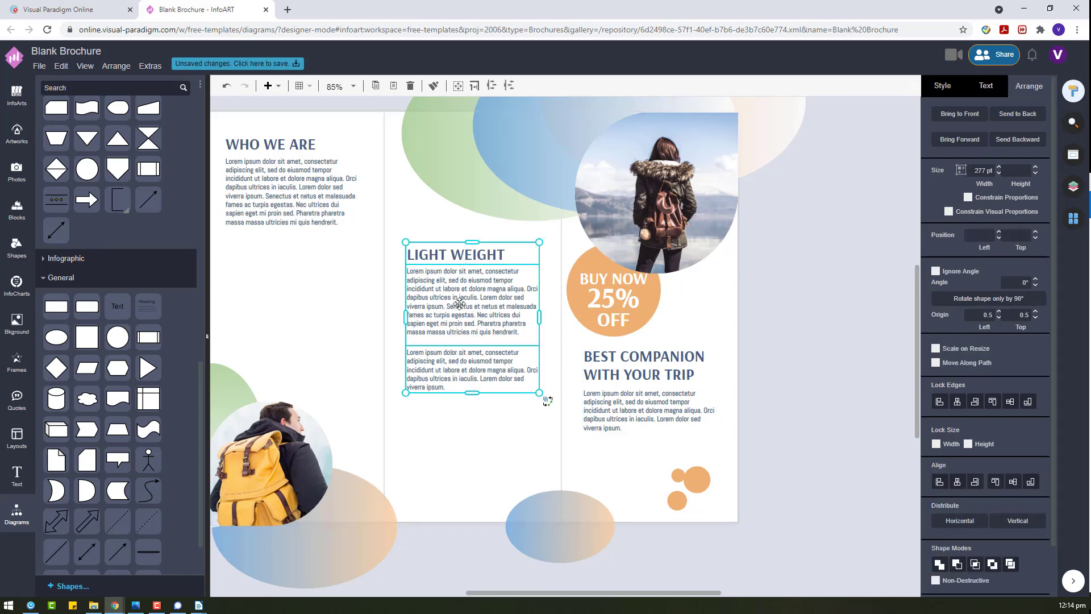
pyautogui.moveTo(460, 307); pyautogui.dragTo(479, 311)
pyautogui.click(414, 559)
pyautogui.moveTo(397, 556); pyautogui.dragTo(552, 214)
pyautogui.moveTo(483, 308); pyautogui.dragTo(484, 307)
pyautogui.click(807, 376)
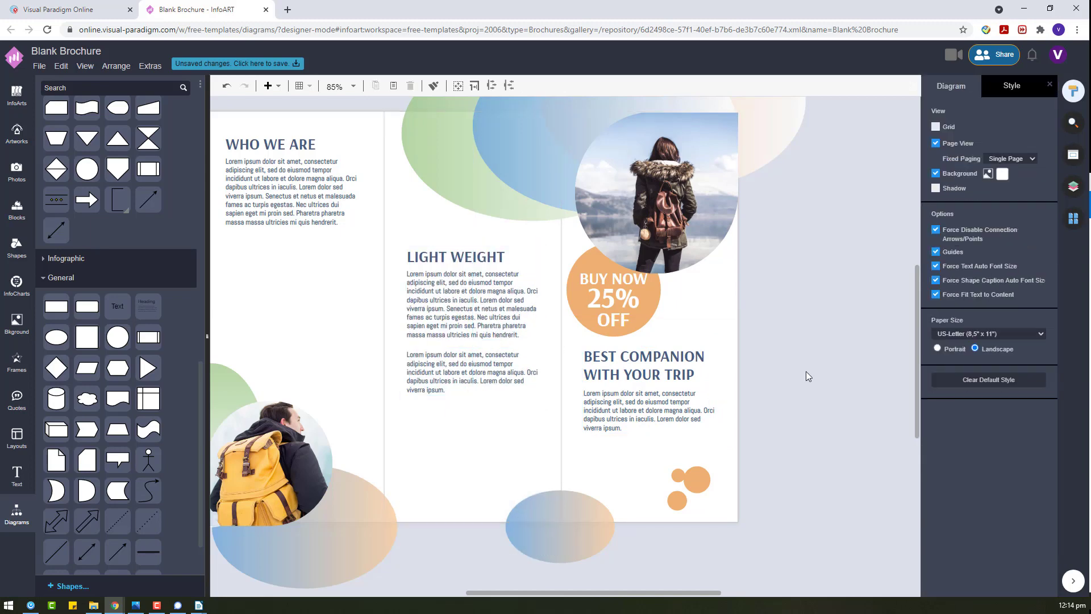
# Place a copy of the "BEST COMPANION WITH YOUR TRIP" heading outside the page and change its text to "BACKPACKER"
pyautogui.click(609, 413)
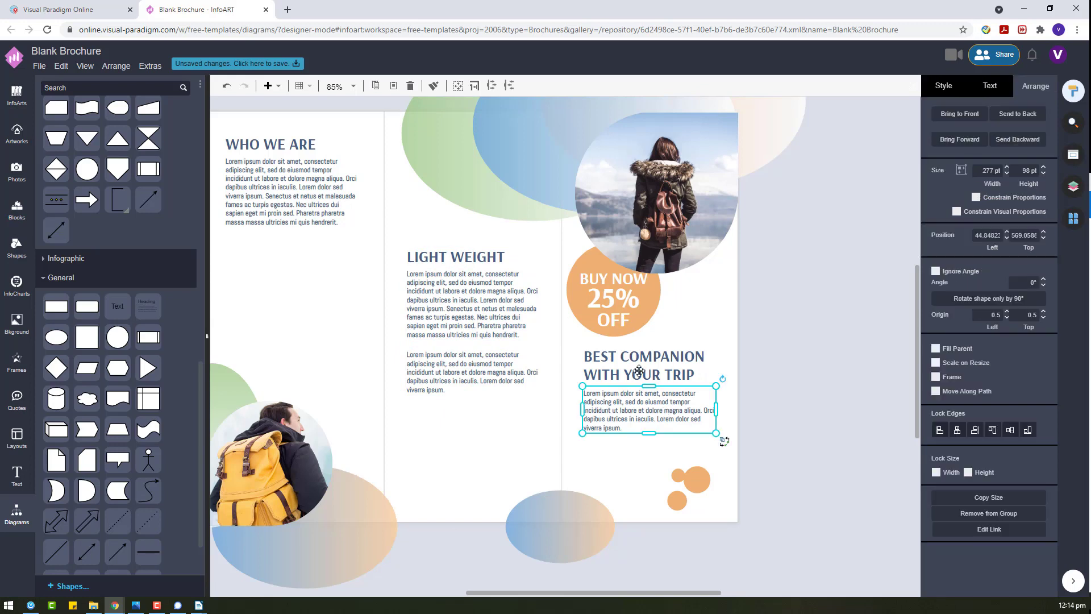
pyautogui.click(641, 370)
pyautogui.keyDown('ctrl'); pyautogui.moveTo(684, 372); pyautogui.dragTo(874, 410); pyautogui.keyUp('ctrl')
pyautogui.doubleClick(873, 410)
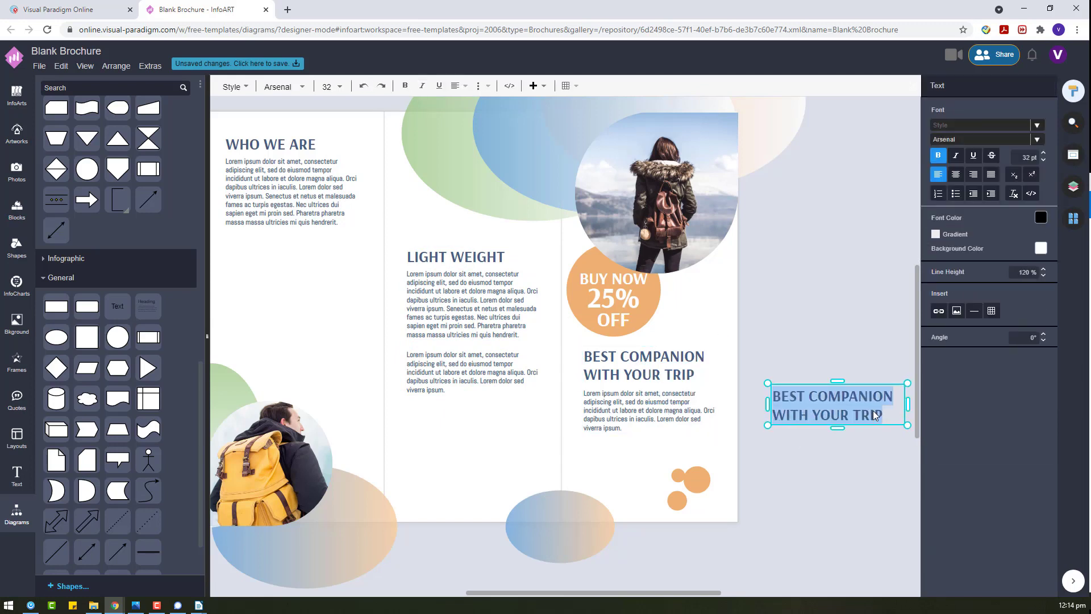
pyautogui.press('BackSpace')
pyautogui.write('BACKPACKER')
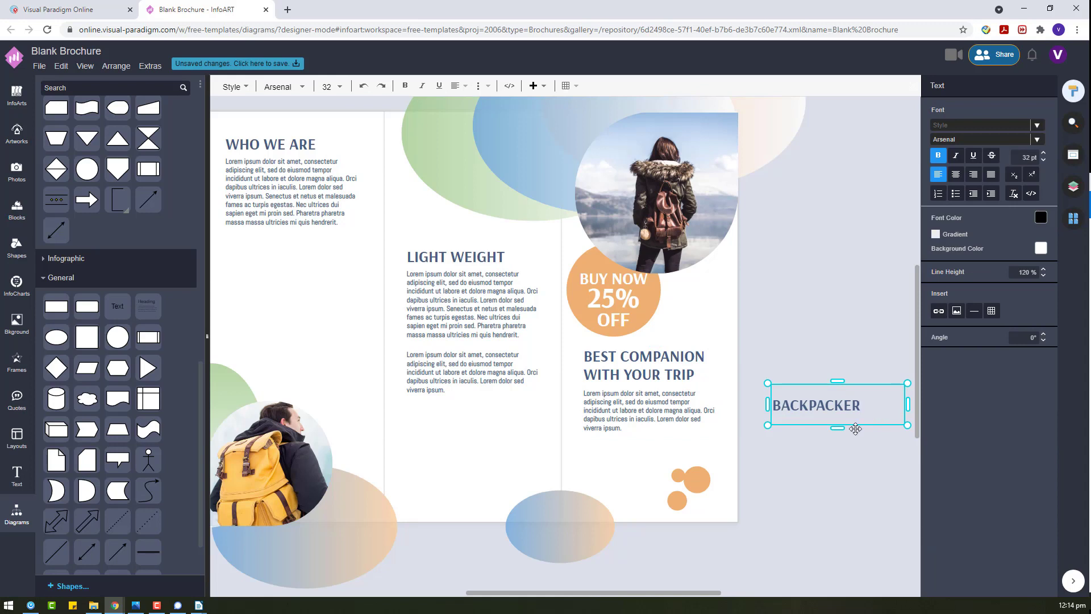
pyautogui.click(850, 389)
# Shrink the "BACKPACKER" text, narrow its box and centre it over the lowest of the right panel's small orange circles
pyautogui.moveTo(903, 393); pyautogui.dragTo(704, 507)
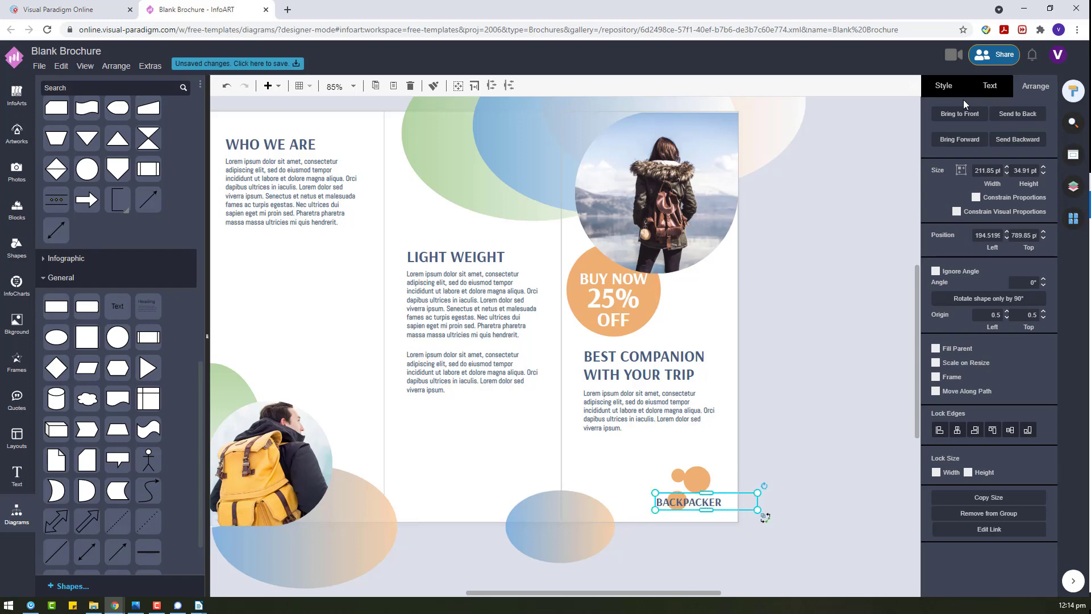
pyautogui.scroll(5, 714, 539)
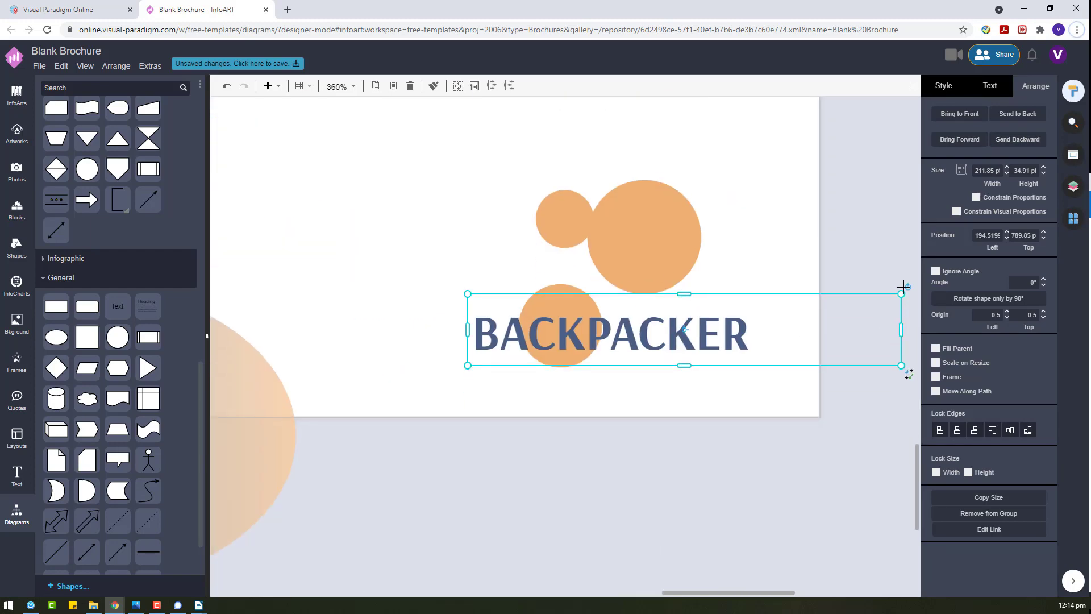
pyautogui.moveTo(902, 327); pyautogui.dragTo(778, 330)
pyautogui.click(853, 322)
pyautogui.scroll(-8, 661, 345)
pyautogui.scroll(5, 616, 328)
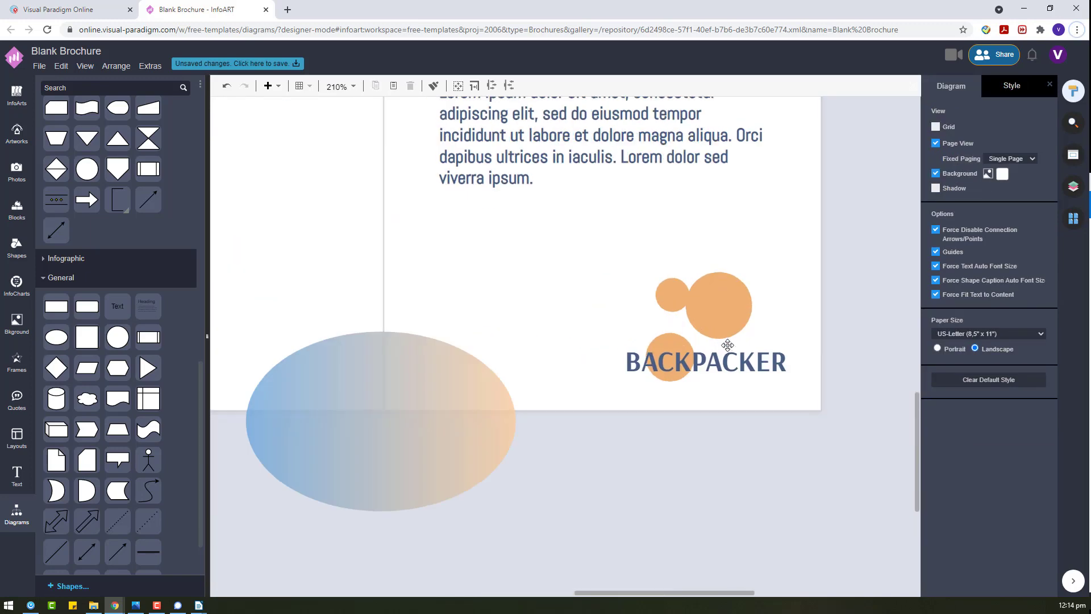
# Set the "BACKPACKER" text's font size to 15 pt
pyautogui.click(727, 348)
pyautogui.write('15')
pyautogui.press('Return')
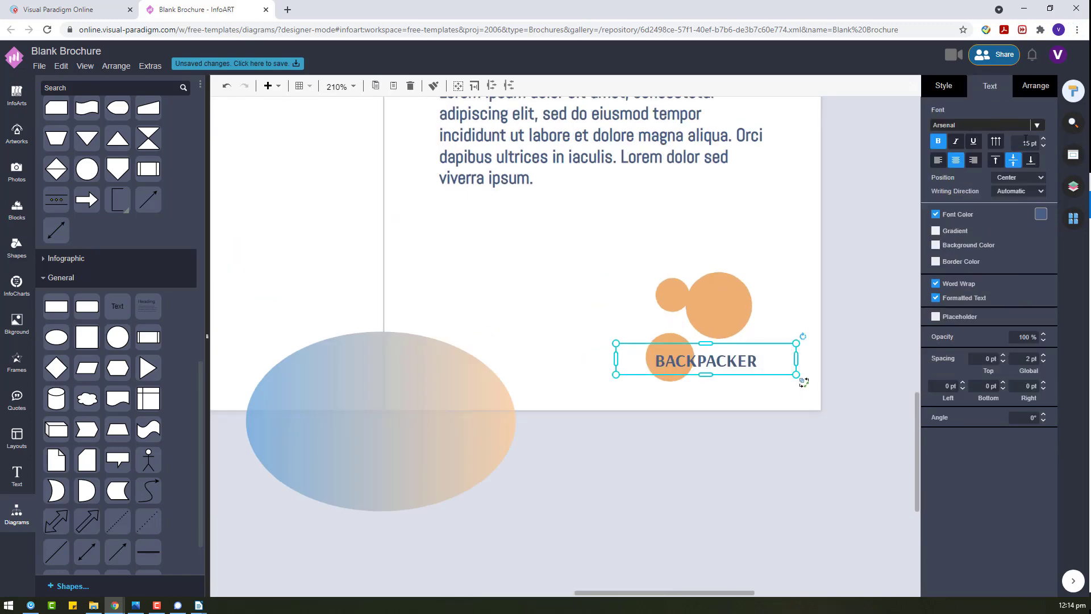
pyautogui.click(712, 341)
pyautogui.scroll(-7, 712, 344)
pyautogui.scroll(5, 389, 218)
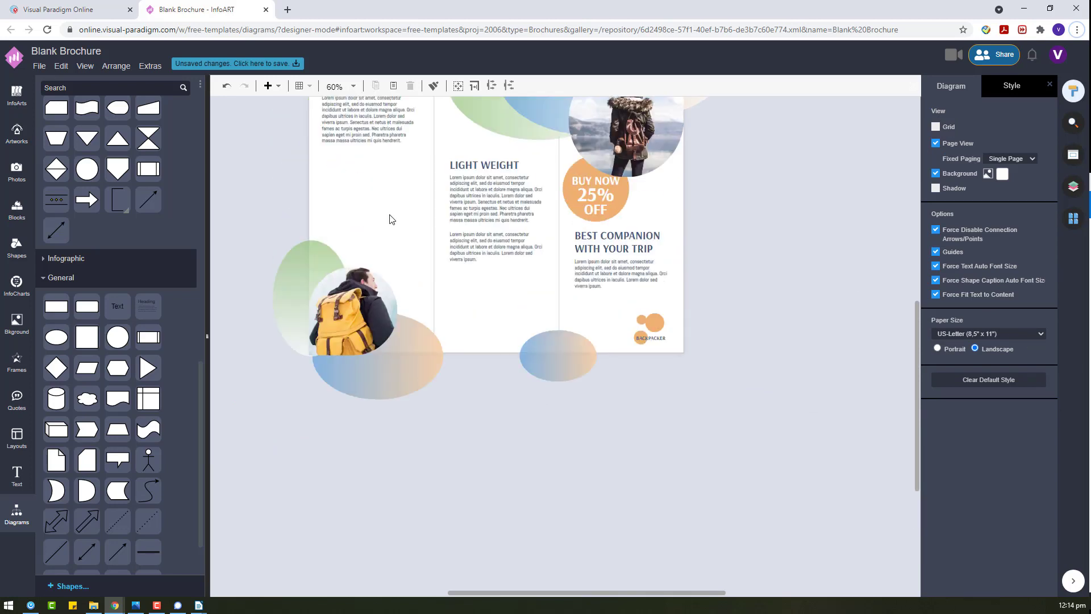
pyautogui.scroll(1, 257, 302)
pyautogui.scroll(-1, 247, 303)
pyautogui.click(601, 358)
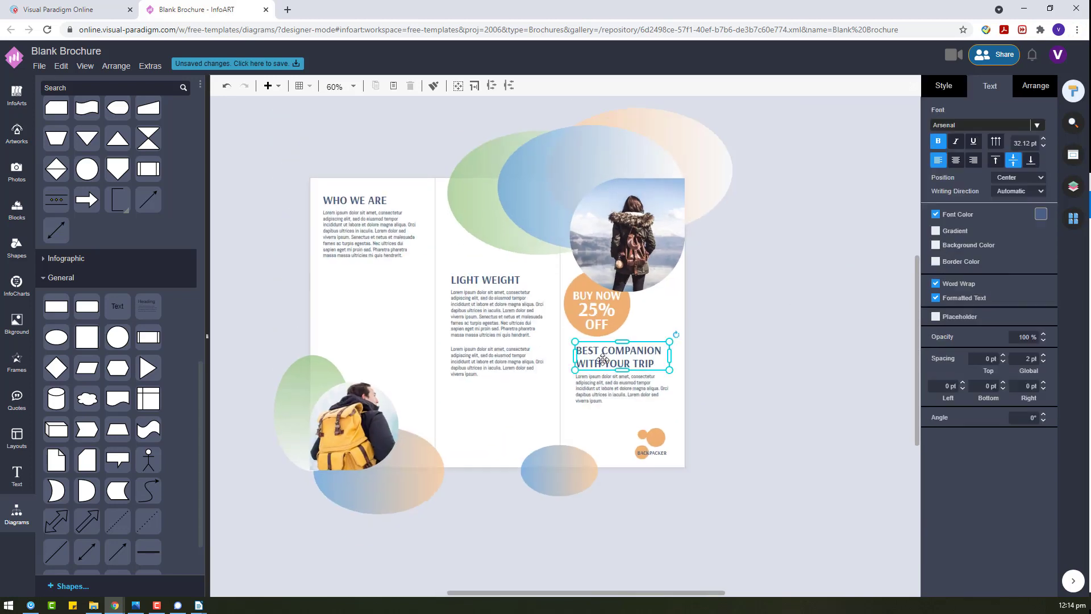
# Place a copy of the middle panel's "LIGHT WEIGHT" heading in the left panel, below the "WHO WE ARE" paragraph
pyautogui.click(492, 277)
pyautogui.hotkey('ctrl', 'c')
pyautogui.hotkey('ctrl', 'v')
pyautogui.moveTo(523, 285); pyautogui.dragTo(360, 292)
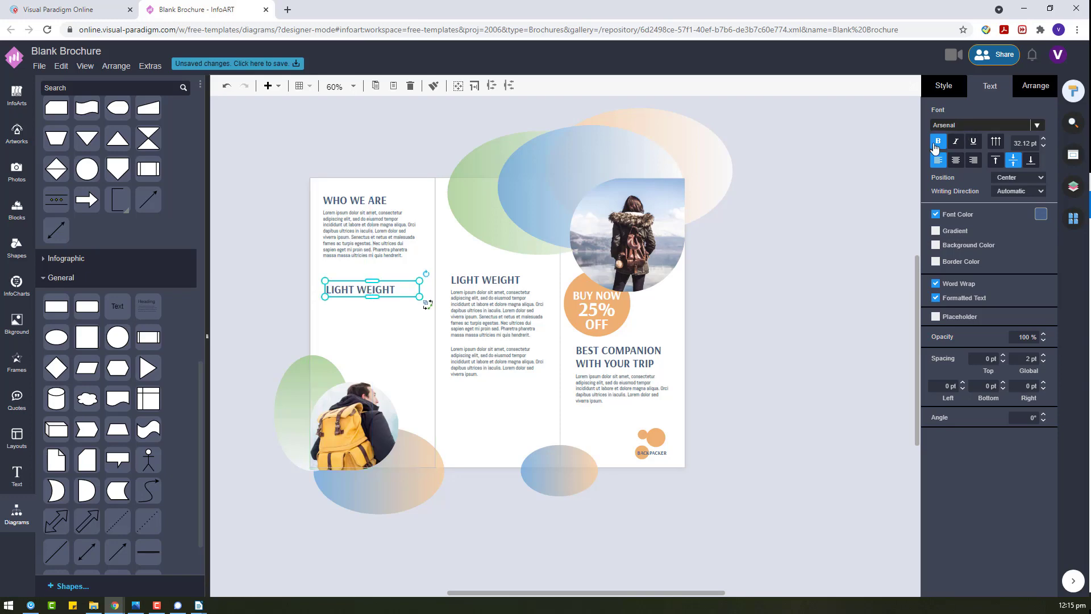
pyautogui.click(937, 142)
pyautogui.scroll(3, 273, 288)
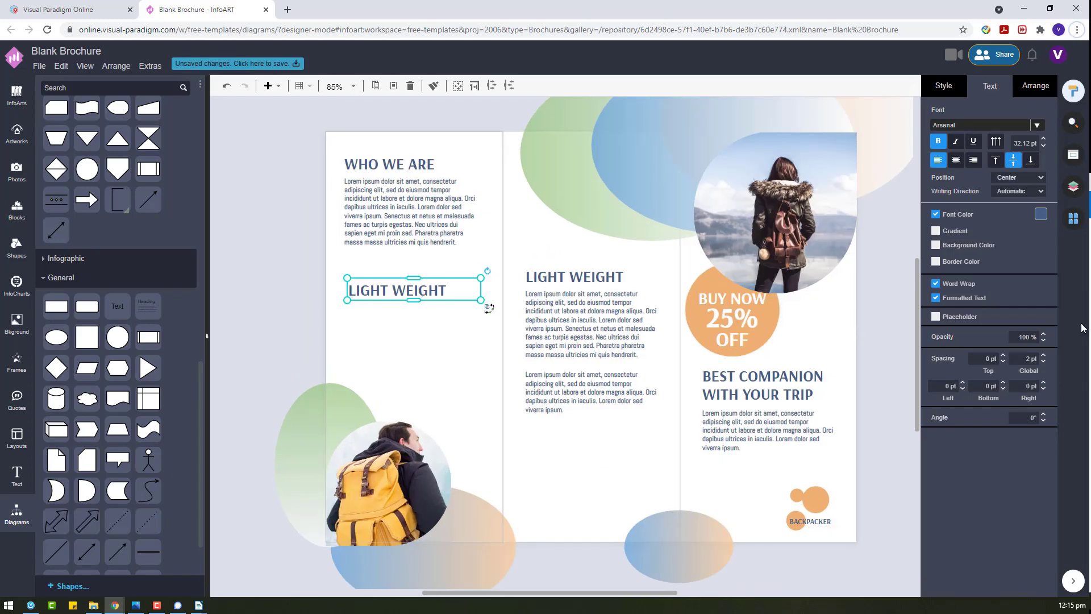
# Replace the copied "LIGHT WEIGHT" heading in the left panel with the library quote "Simplicity is the key to brilliance."
pyautogui.click(21, 403)
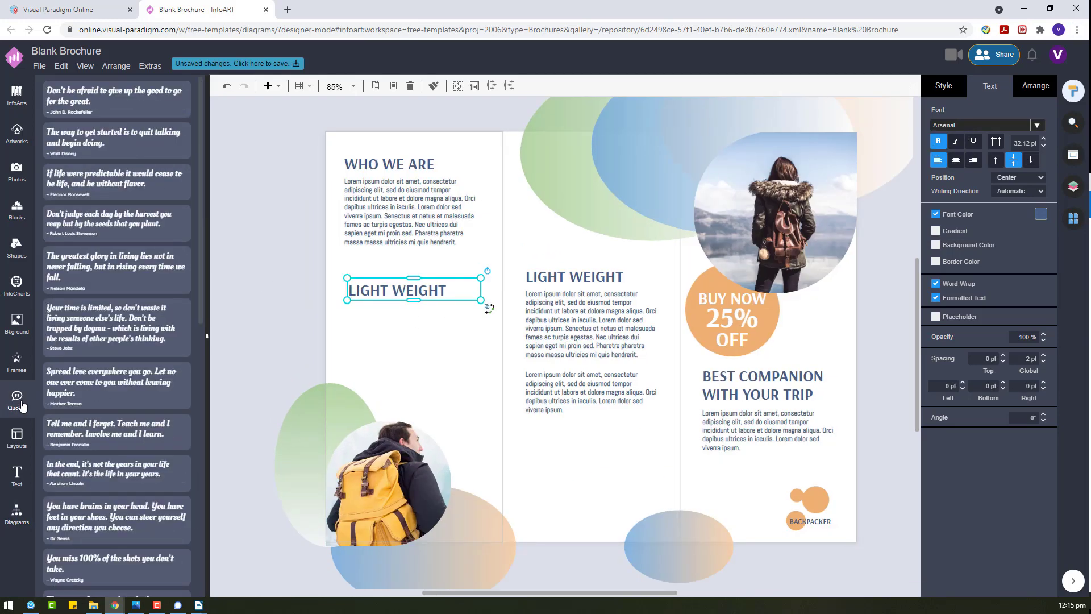
pyautogui.moveTo(145, 195)
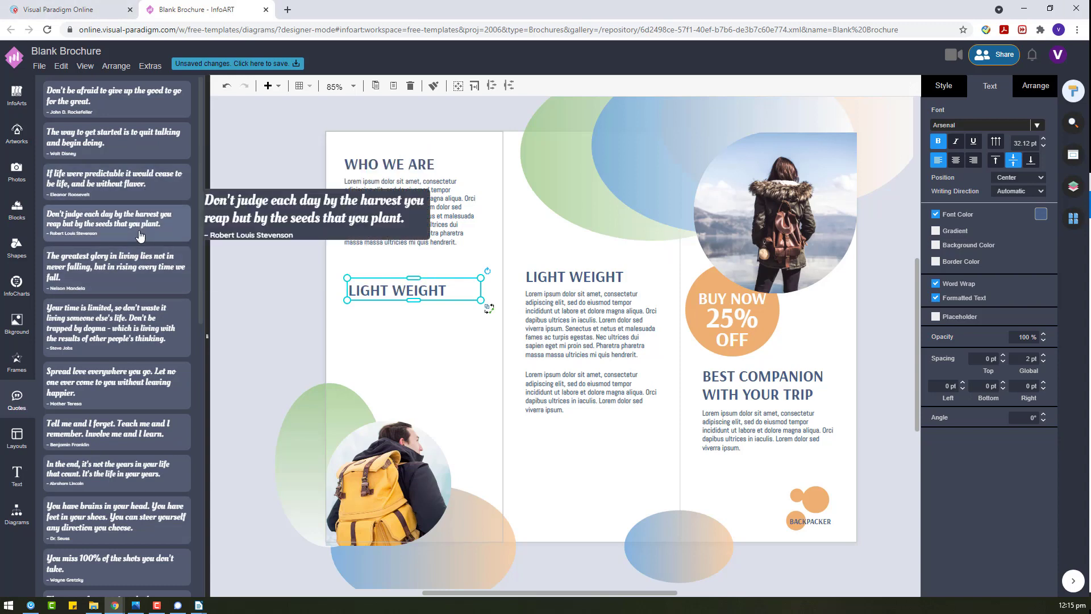
pyautogui.moveTo(134, 398)
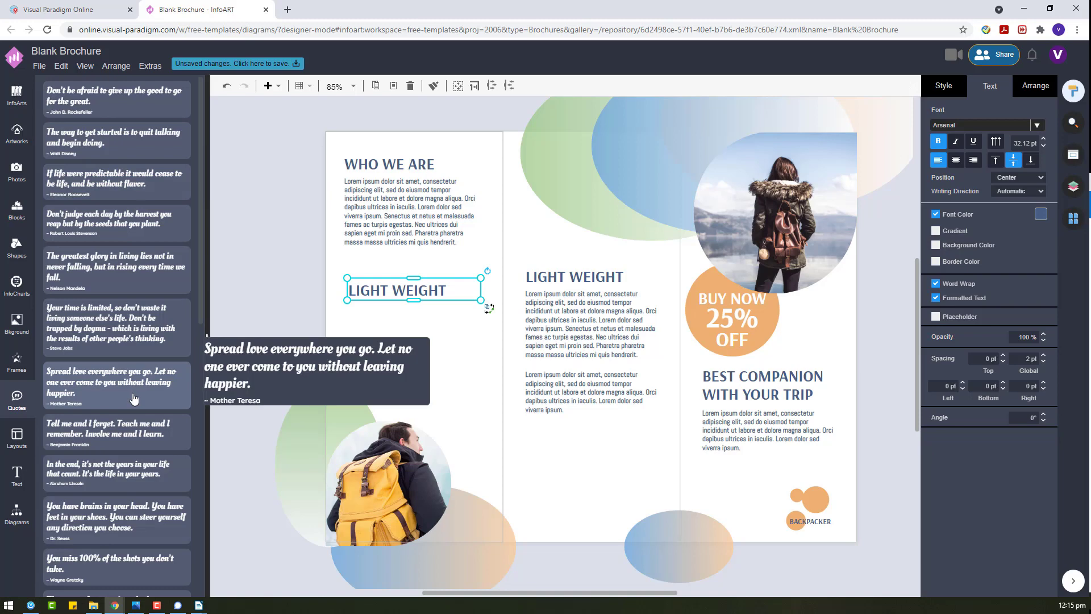
pyautogui.scroll(-4, 121, 284)
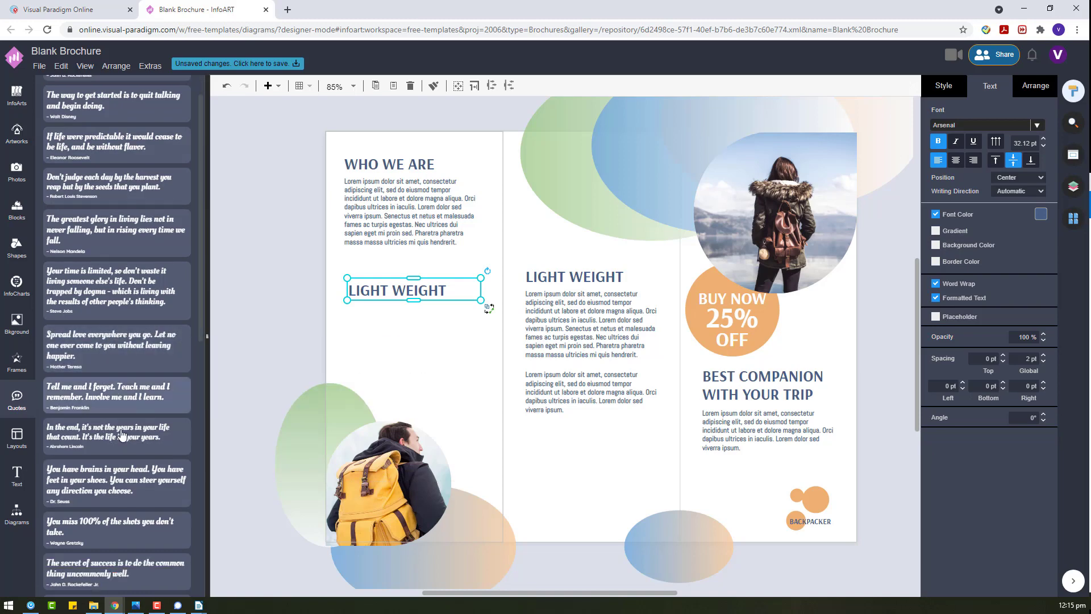
pyautogui.moveTo(137, 259)
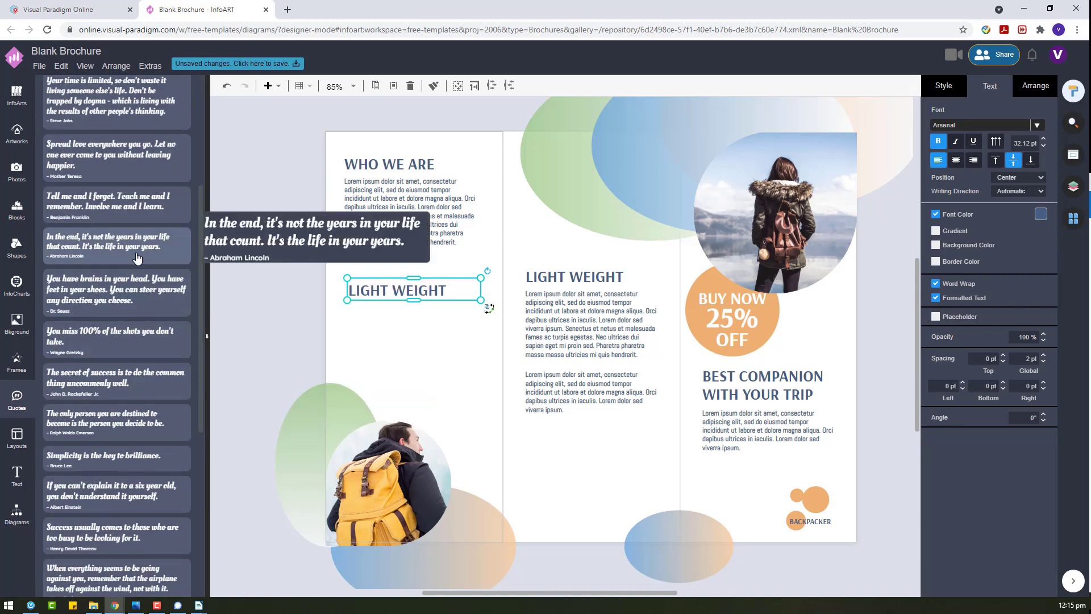
pyautogui.moveTo(147, 353)
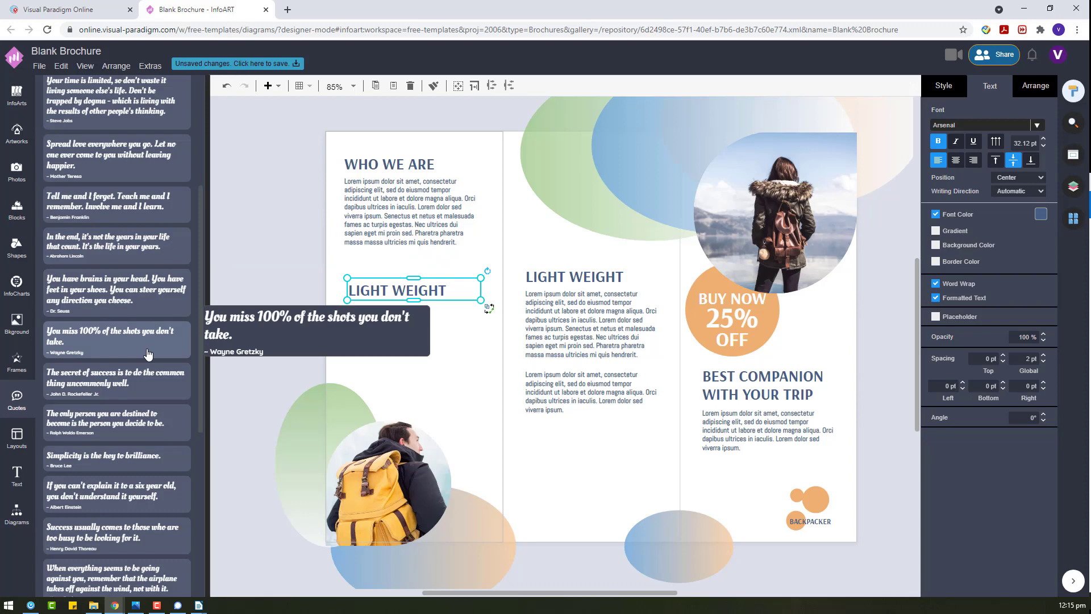
pyautogui.scroll(-4, 120, 375)
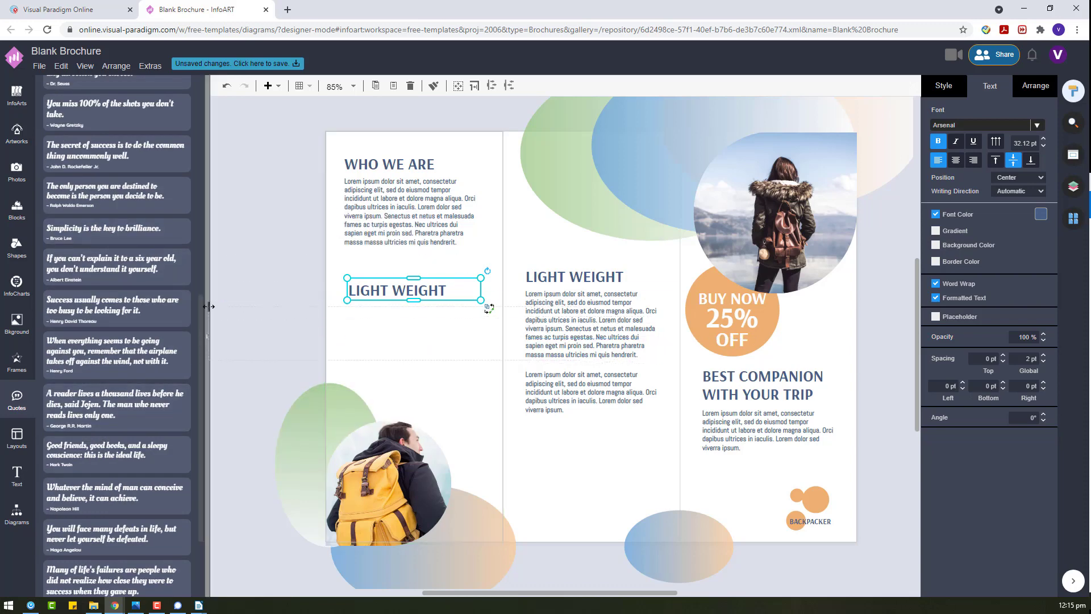
pyautogui.moveTo(209, 307); pyautogui.dragTo(210, 307)
pyautogui.click(423, 299)
pyautogui.press('Delete')
pyautogui.moveTo(345, 340); pyautogui.dragTo(449, 296)
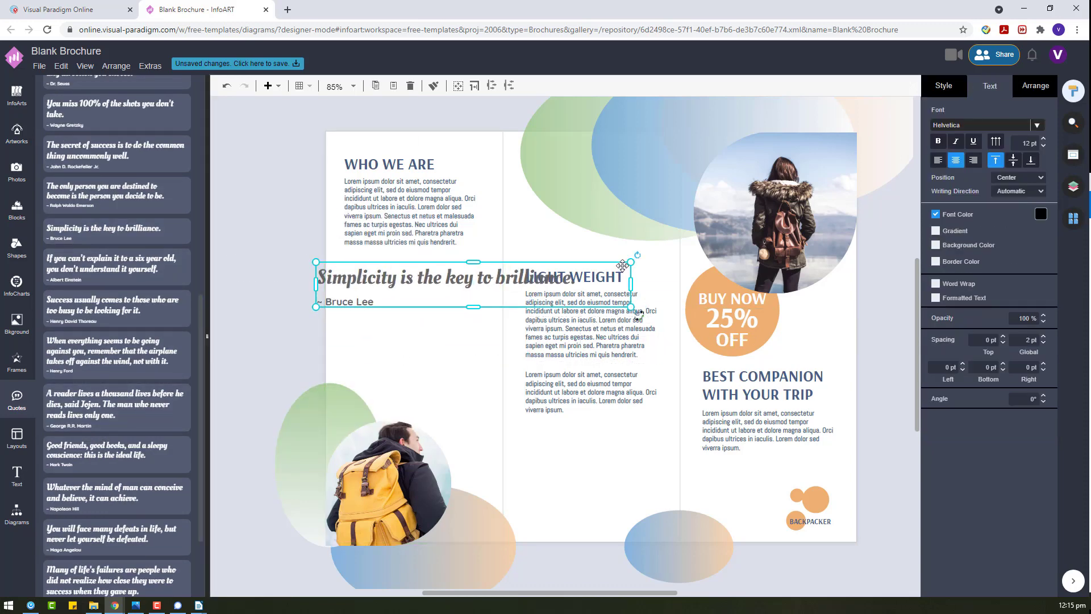
# Shrink the "Simplicity is the key to brilliance." quote and ungroup it into separate quote and author texts
pyautogui.moveTo(548, 279); pyautogui.dragTo(473, 284)
pyautogui.moveTo(398, 302); pyautogui.dragTo(609, 325)
pyautogui.rightClick(599, 325)
pyautogui.click(644, 476)
pyautogui.click(578, 447)
# Recolour the quote and author texts to the headings' slate blue and move them together off the page beside the left panel
pyautogui.moveTo(503, 298); pyautogui.dragTo(760, 369)
pyautogui.click(1041, 214)
pyautogui.click(969, 327)
pyautogui.moveTo(578, 321); pyautogui.dragTo(469, 333)
pyautogui.click(454, 326)
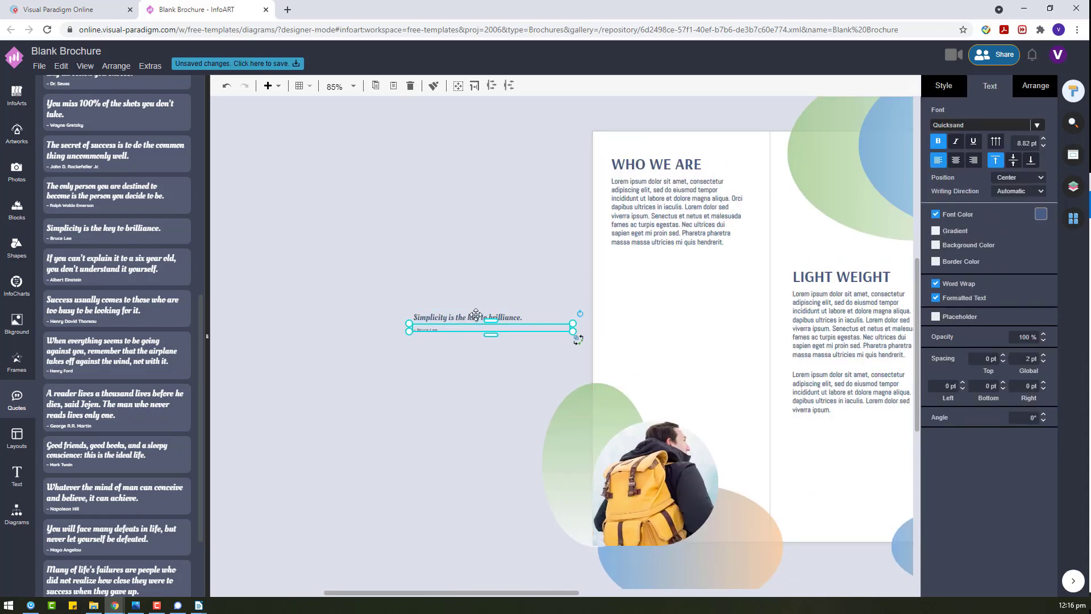